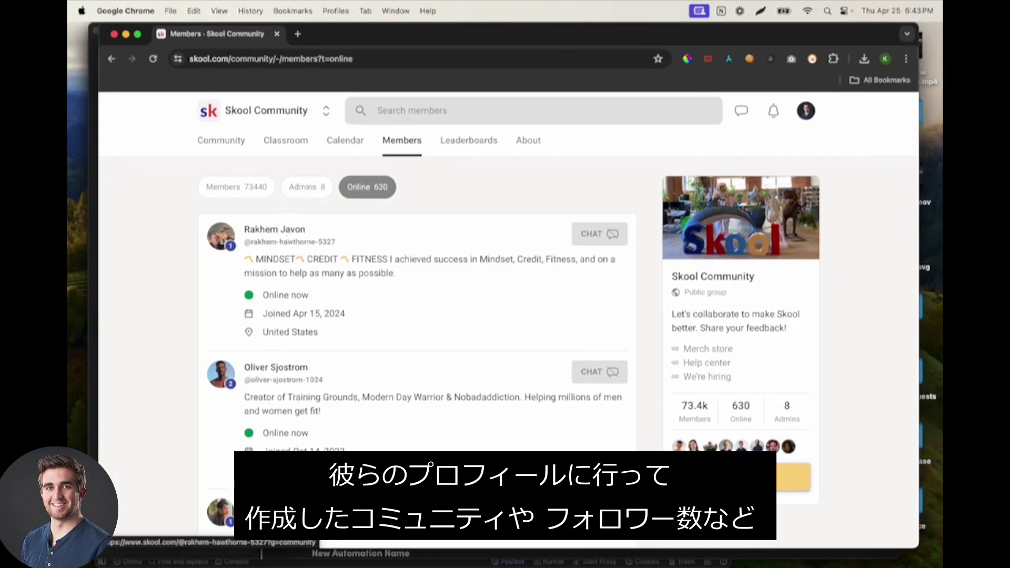
- Examine the first online member's profile for created communities, memberships and bio, and return to the member list
left_click(276, 235)
scroll(363, 203, "down", 1)
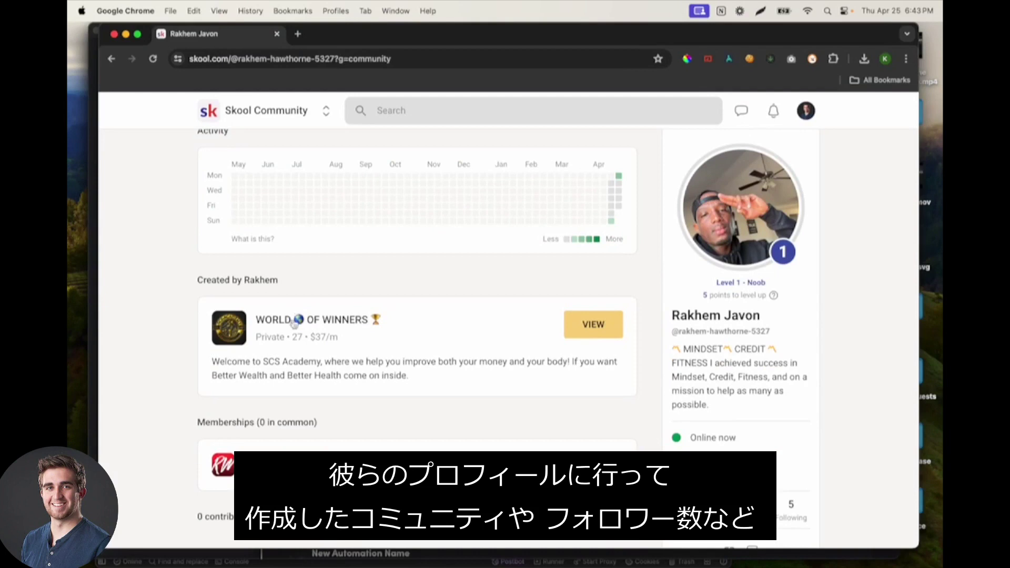
scroll(288, 349, "down", 2)
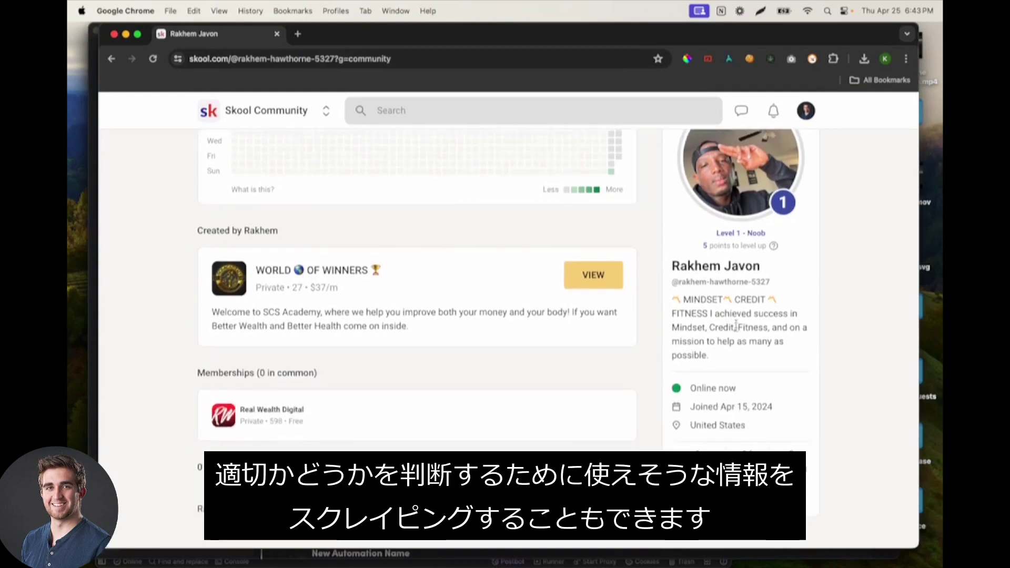
scroll(729, 326, "up", 2)
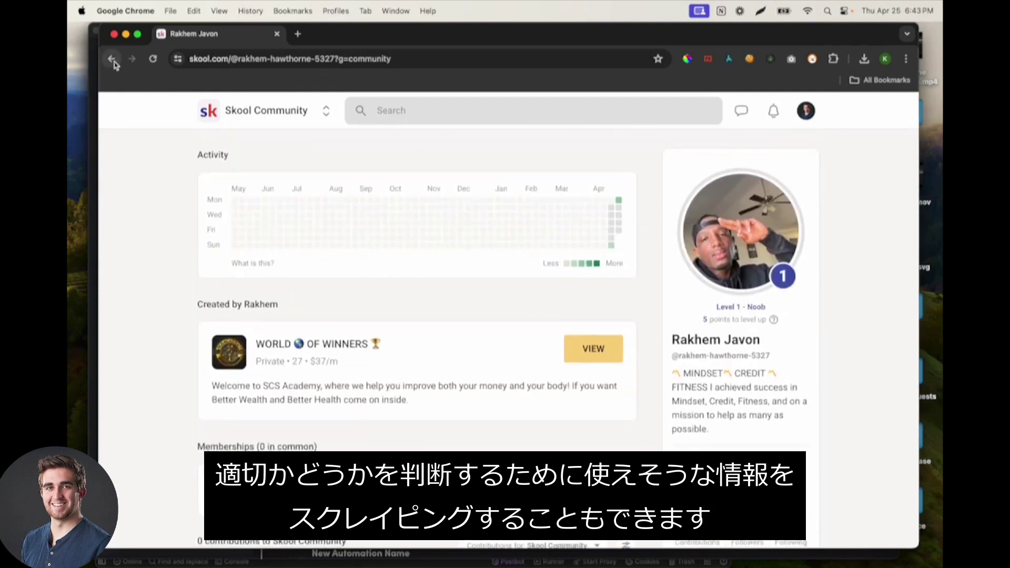
left_click(113, 61)
- Copy the full URL of the Skool Community online members page
left_click(343, 59)
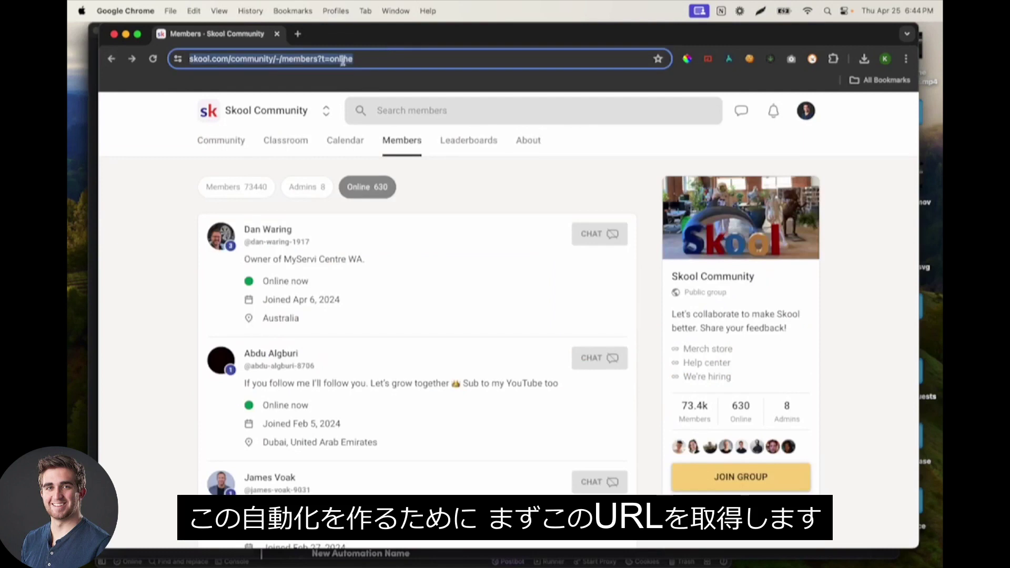
left_click(207, 59)
left_click_drag(187, 61, 402, 59)
key("super+c")
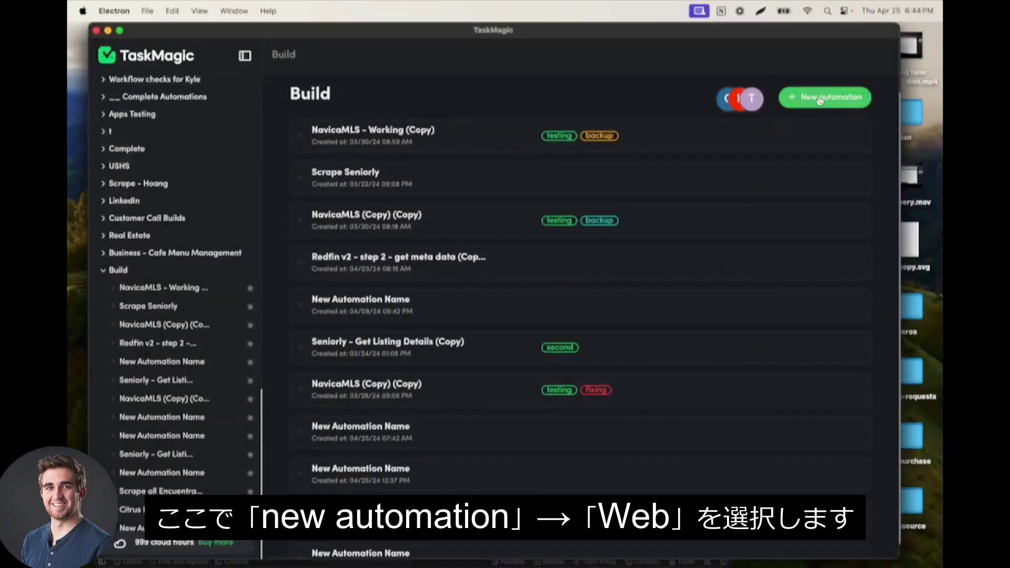
- In TaskMagic, create a new Web automation and start recording it without cookies
left_click(820, 97)
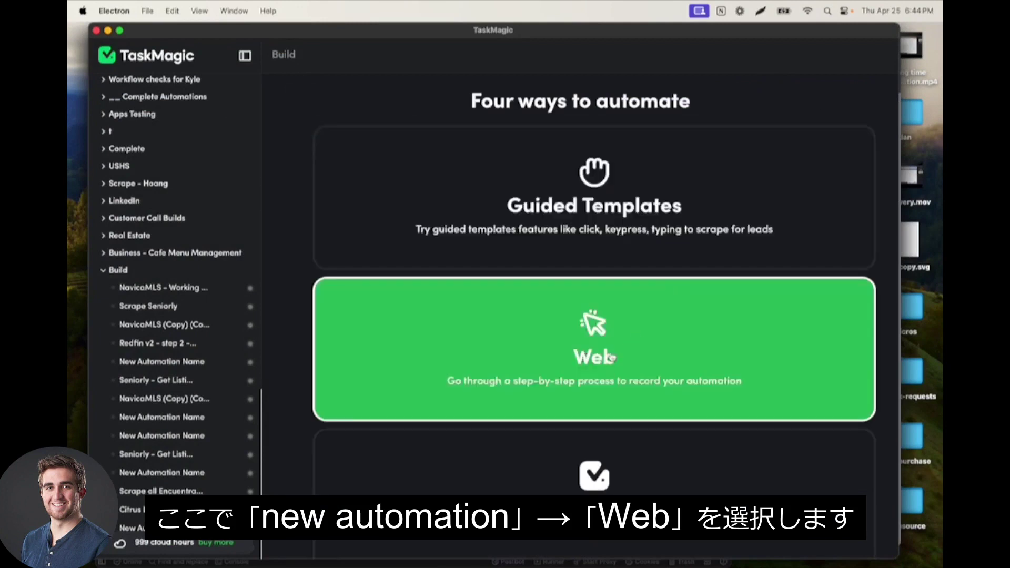
left_click(611, 357)
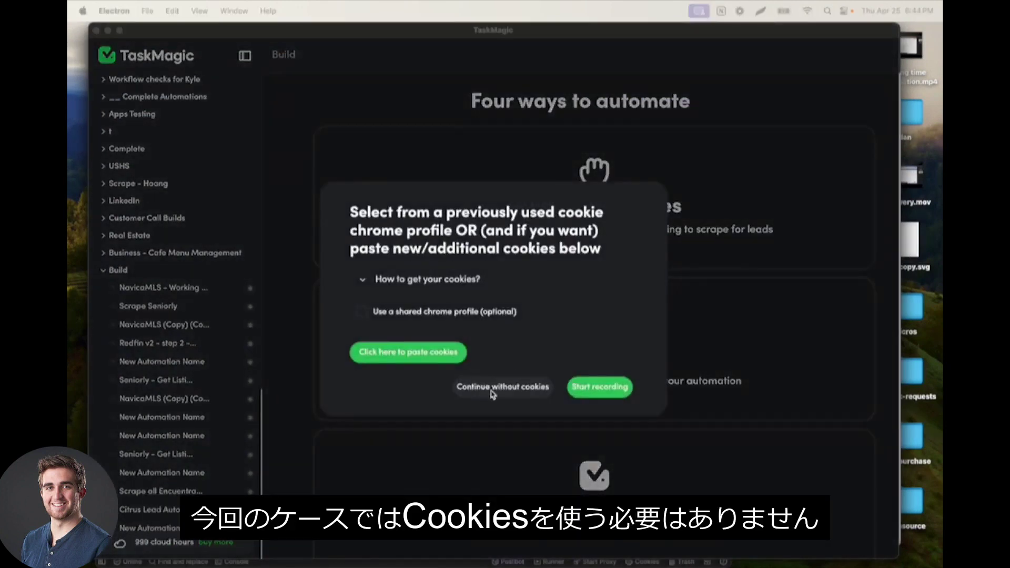
left_click(508, 388)
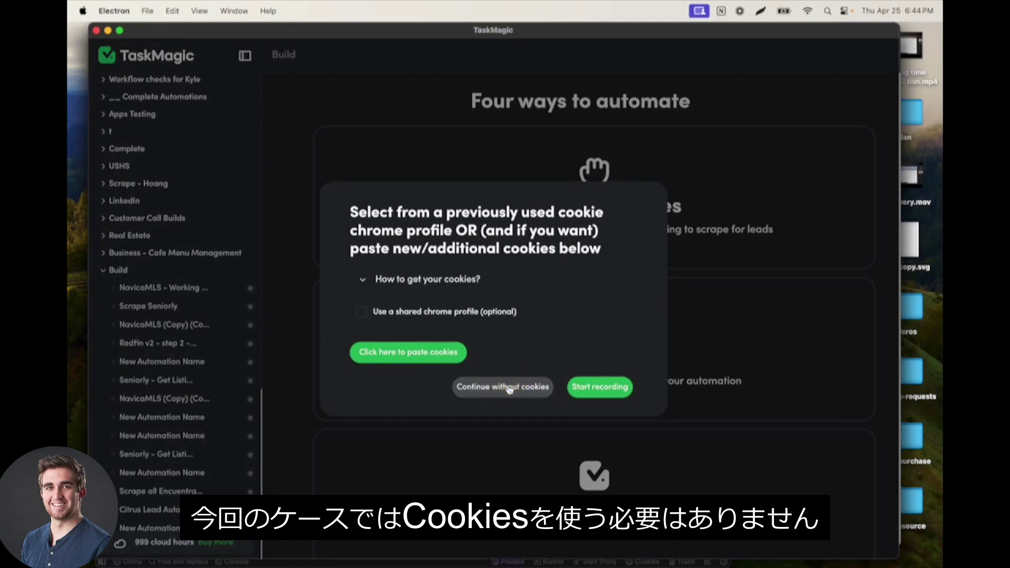
left_click(508, 388)
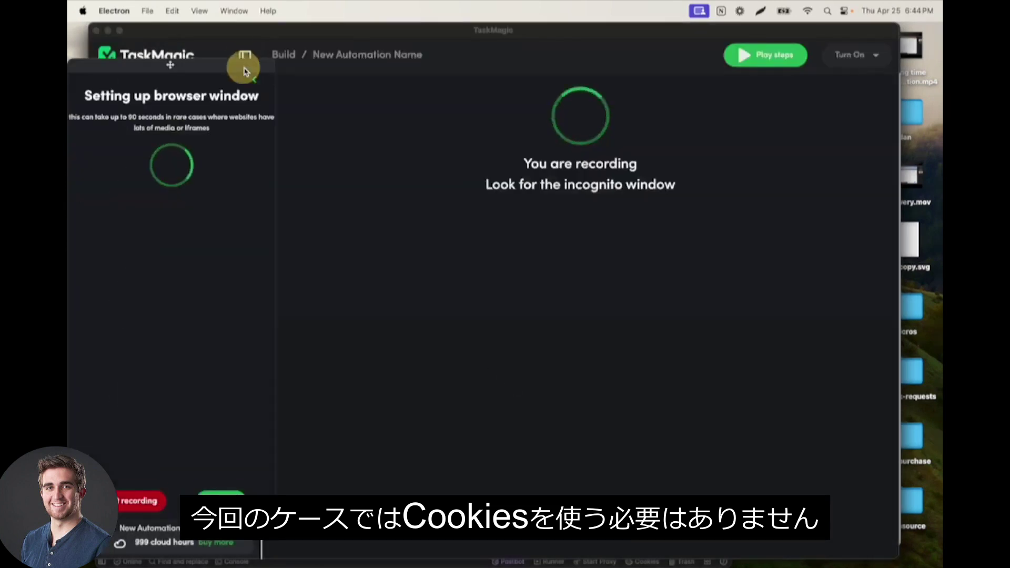
- Move the recorder window up to the top of the screen and bring the Chromium recording browser to the front
left_click_drag(243, 71, 244, 45)
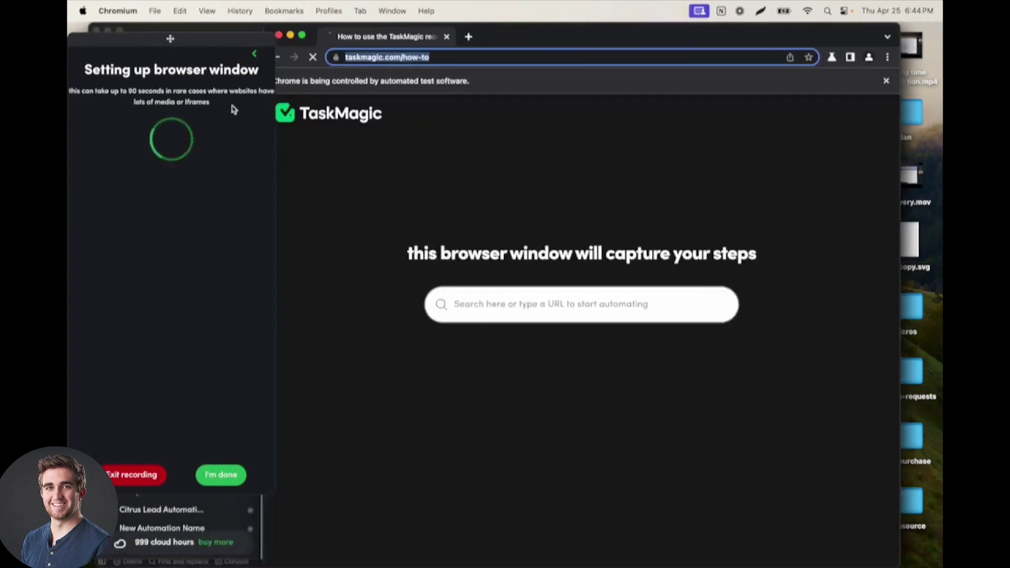
left_click(226, 28)
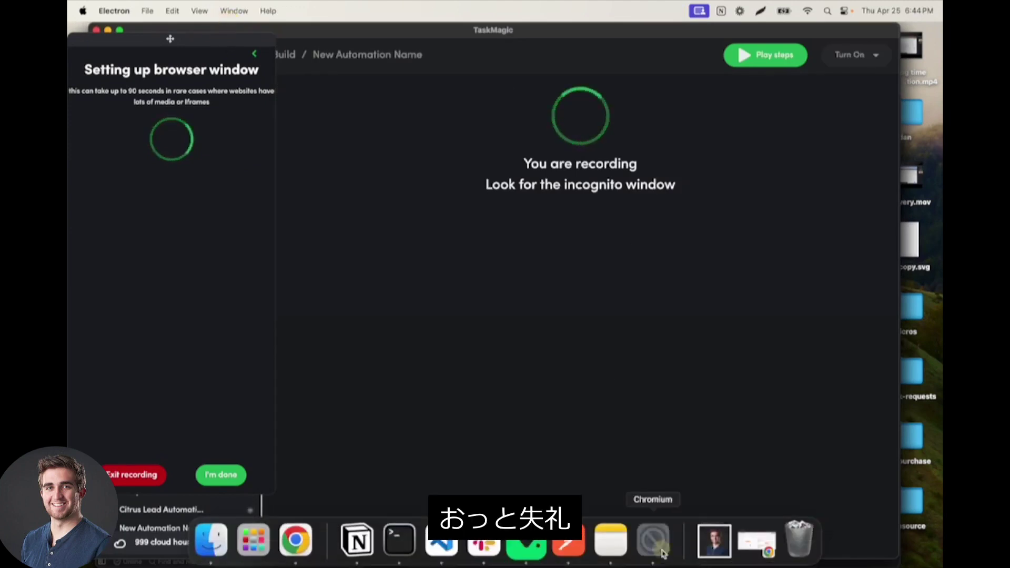
left_click(651, 540)
left_click_drag(227, 47, 227, 37)
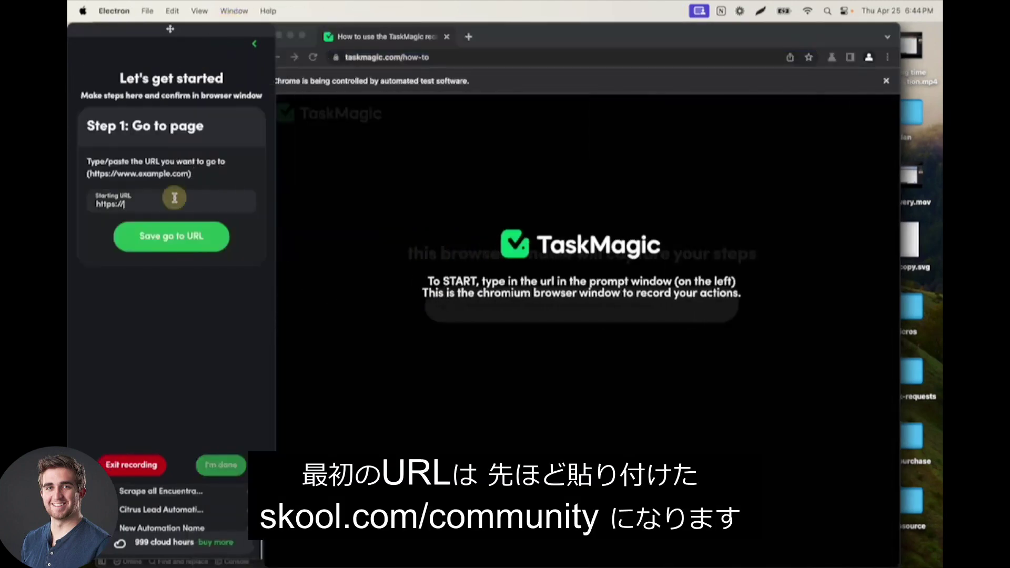
- Set the automation's starting URL to the copied skool.com/community/-/members?t=online address and save the Go to page step
left_click(170, 201)
key("super+v")
left_click_drag(137, 209, 86, 209)
left_click(170, 236)
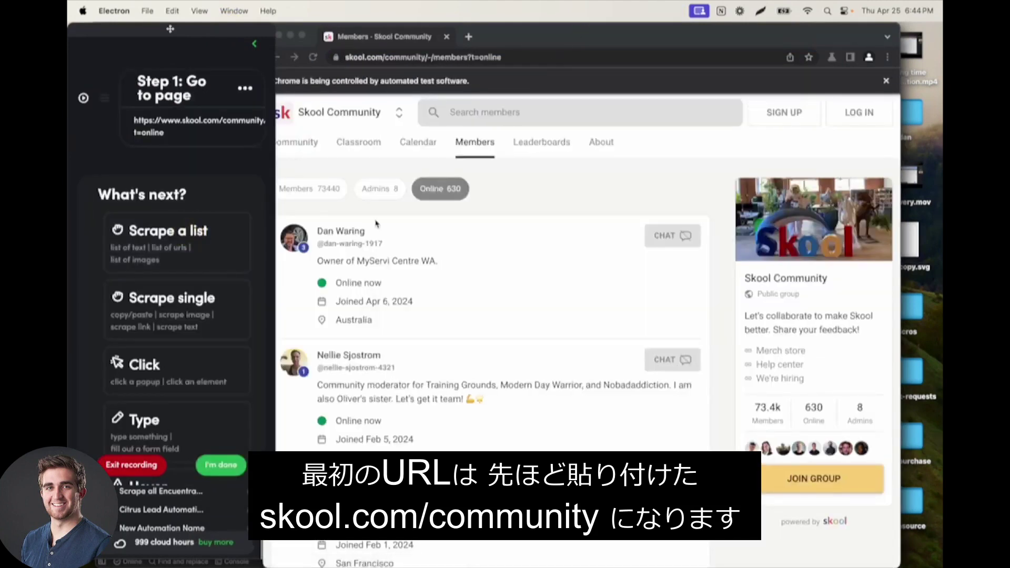
- Add a Scrape a list step that captures the names of all members on the page, using the first two names as samples
left_click(171, 235)
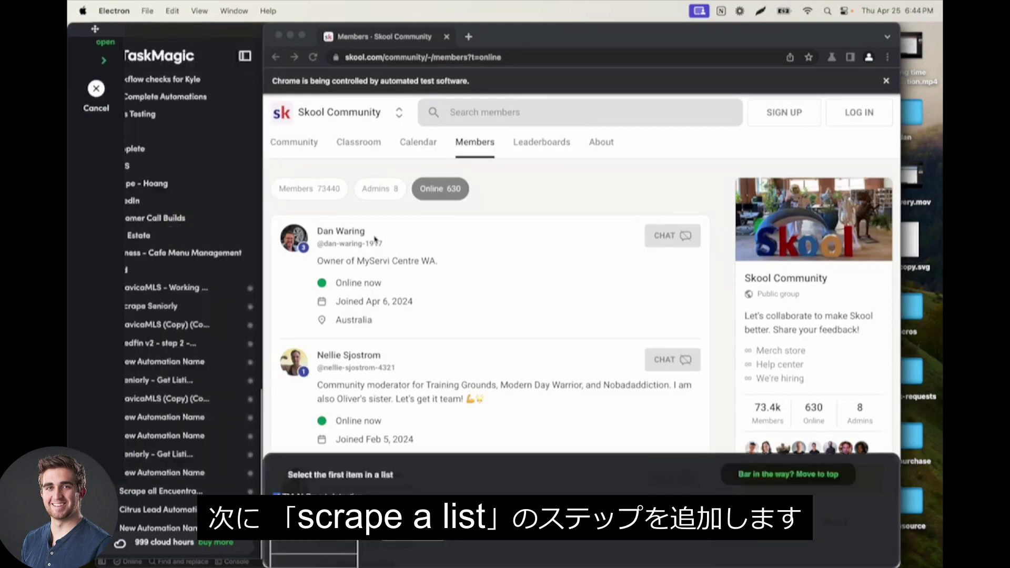
left_click(329, 239)
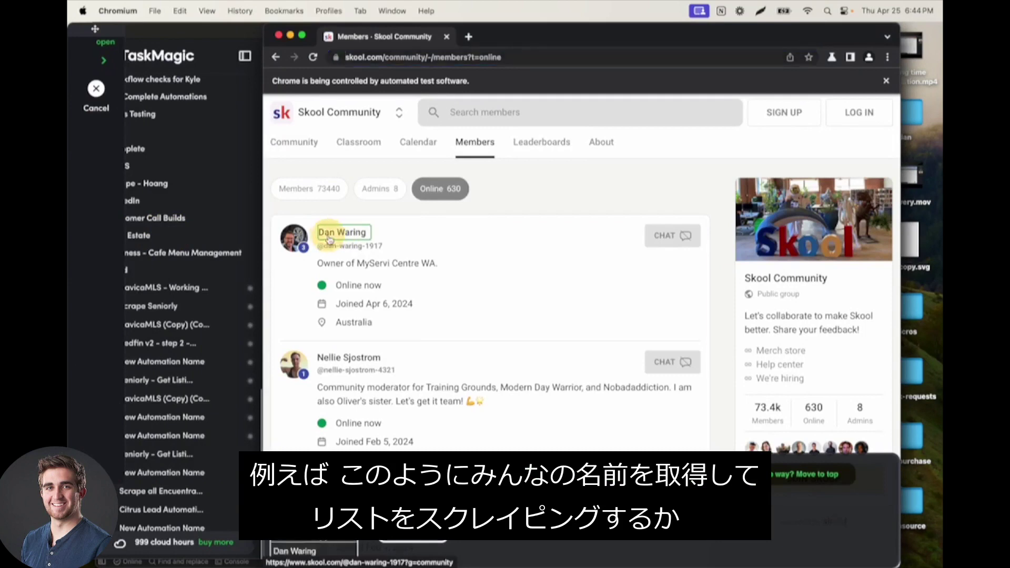
left_click(354, 363)
scroll(357, 331, "down", 8)
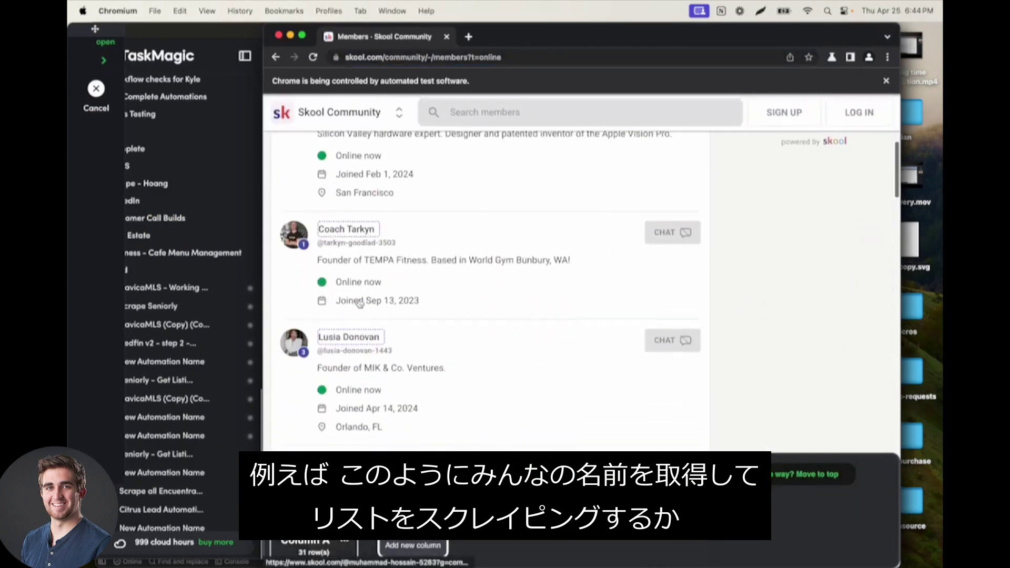
scroll(359, 302, "up", 5)
- Duplicate the member name column, set the copy to Scrape Links for the profile URLs, and confirm the scraping steps
left_click(347, 541)
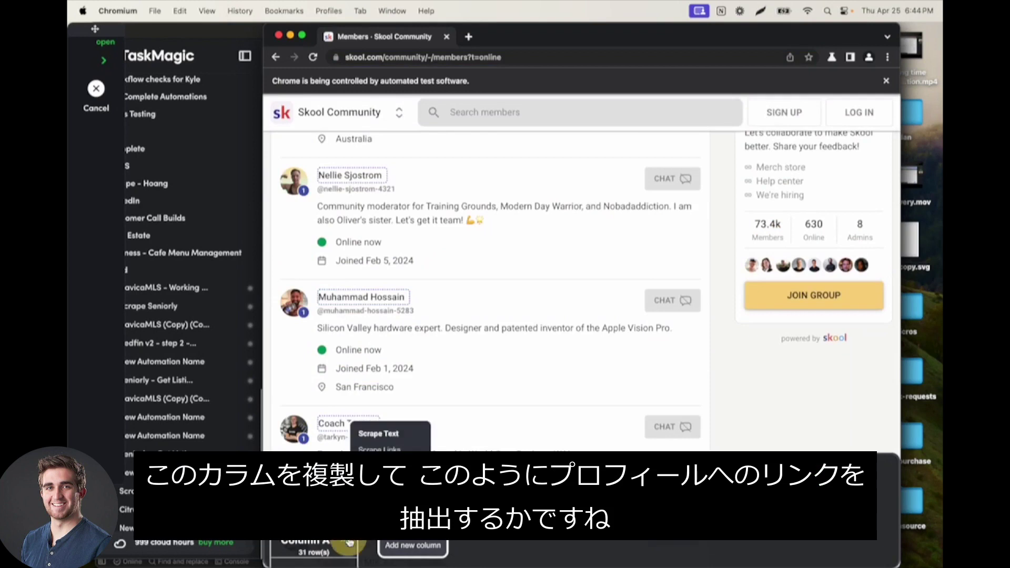
left_click(379, 521)
left_click(430, 540)
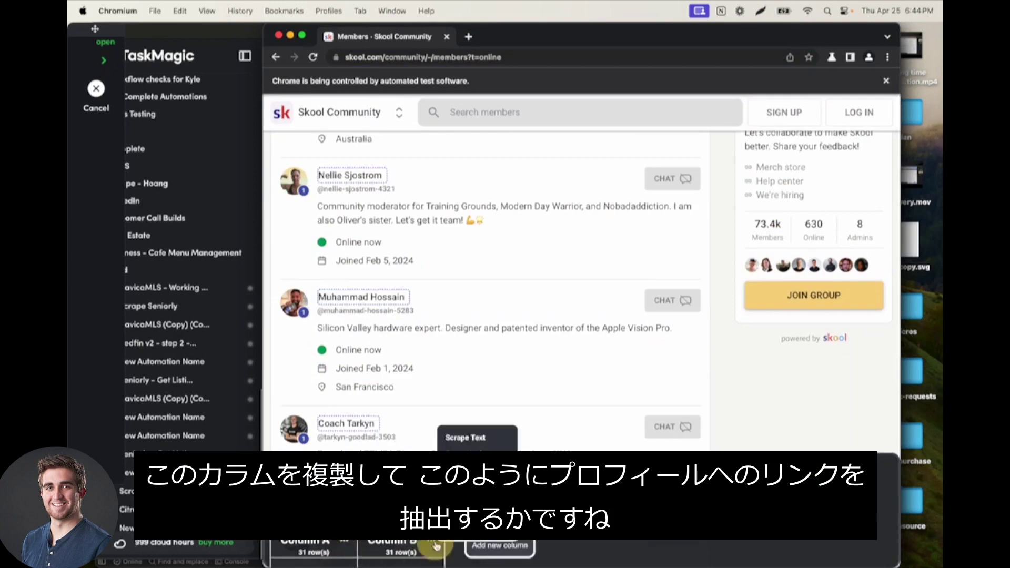
left_click(471, 458)
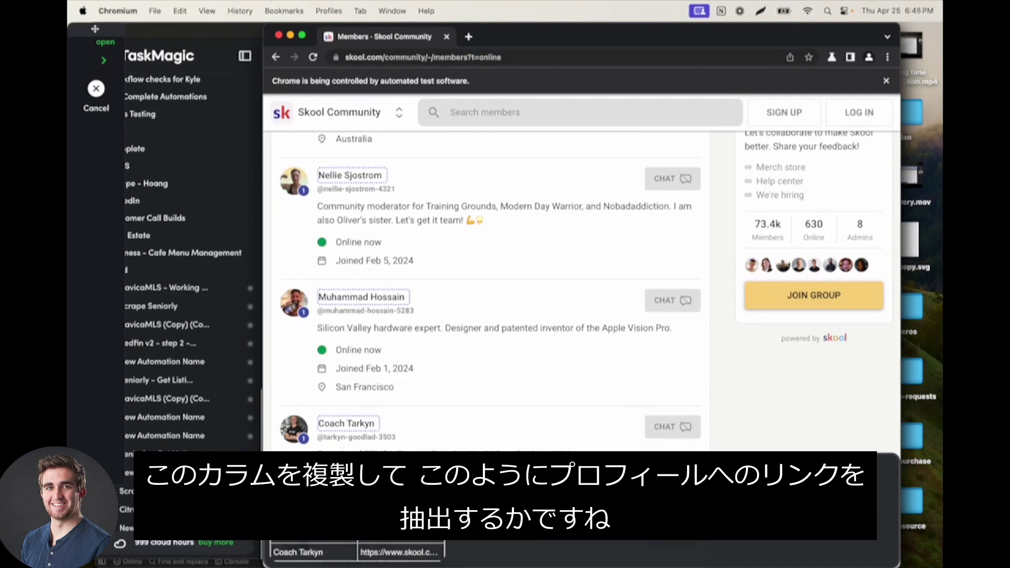
scroll(357, 552, "up", 3)
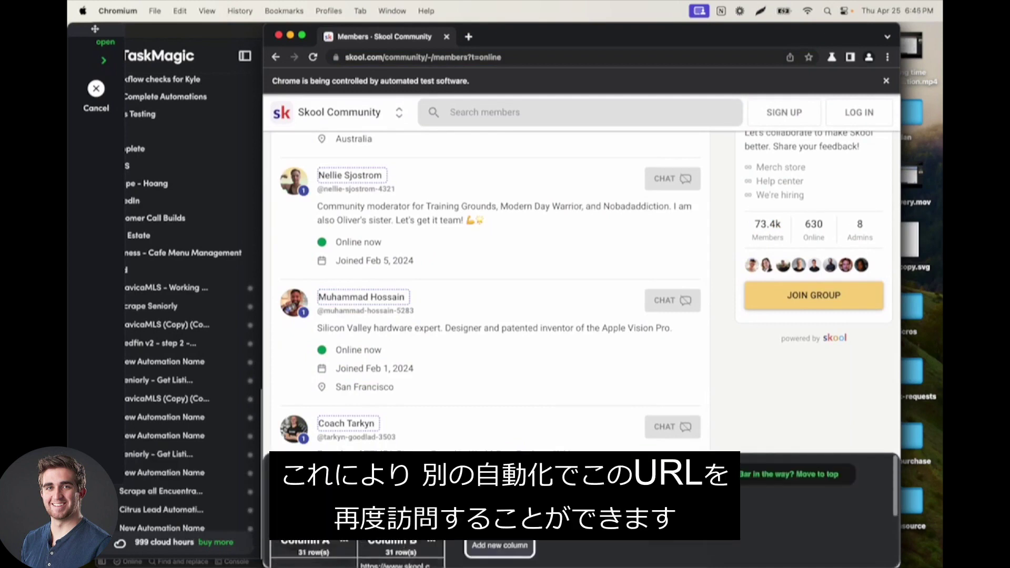
scroll(357, 552, "down", 2)
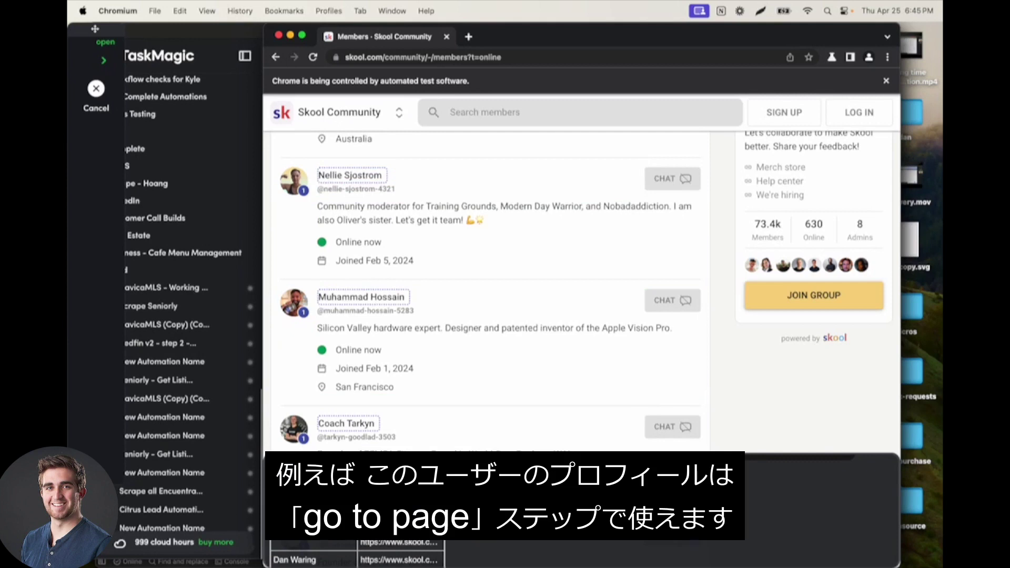
scroll(358, 552, "up", 2)
scroll(176, 251, "down", 5)
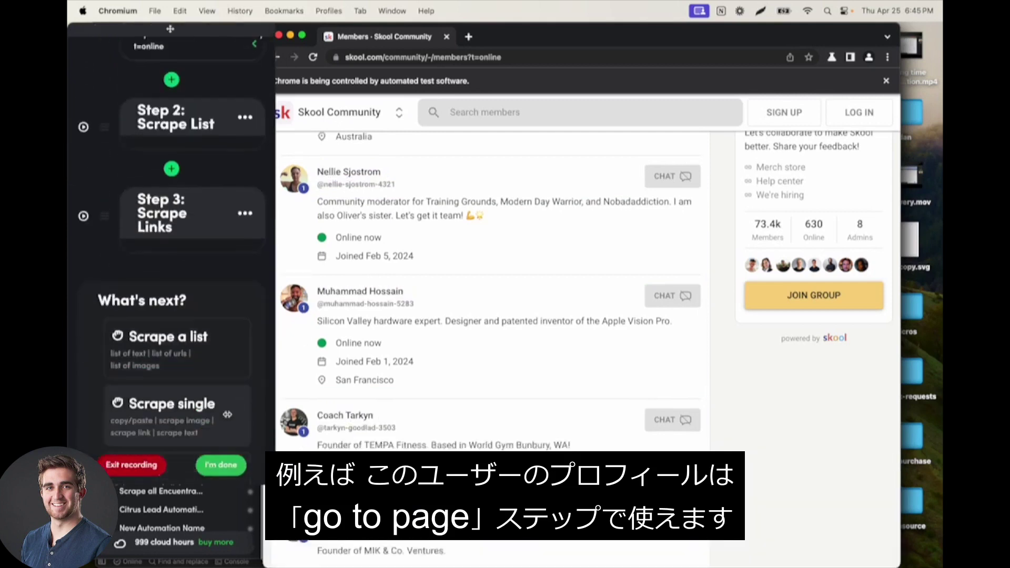
scroll(176, 251, "up", 5)
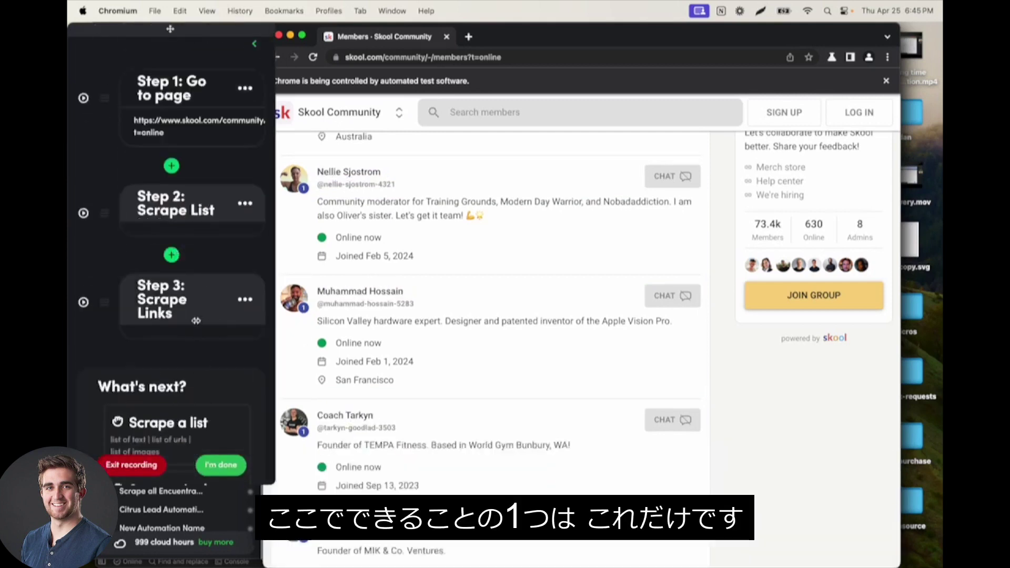
- Add a Scrolldown step on the member list page and set its scroll duration to 5 seconds
scroll(432, 400, "down", 10)
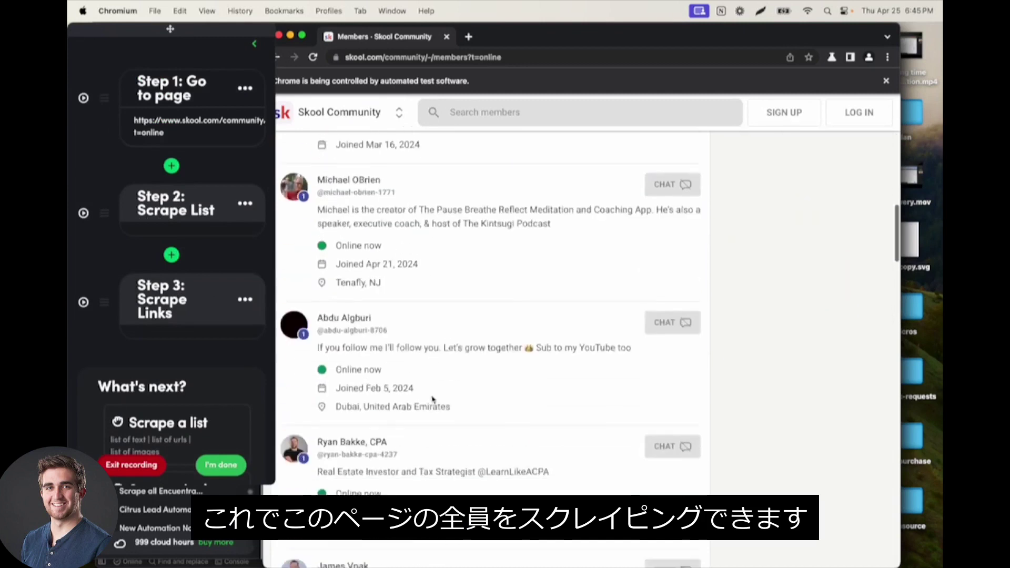
scroll(432, 400, "down", 20)
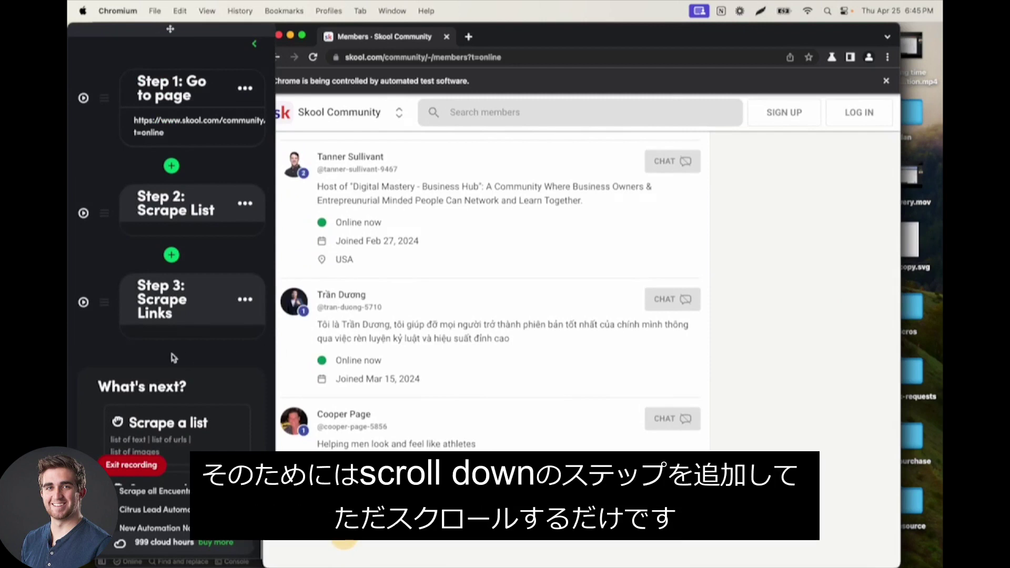
scroll(185, 349, "down", 6)
scroll(174, 232, "down", 3)
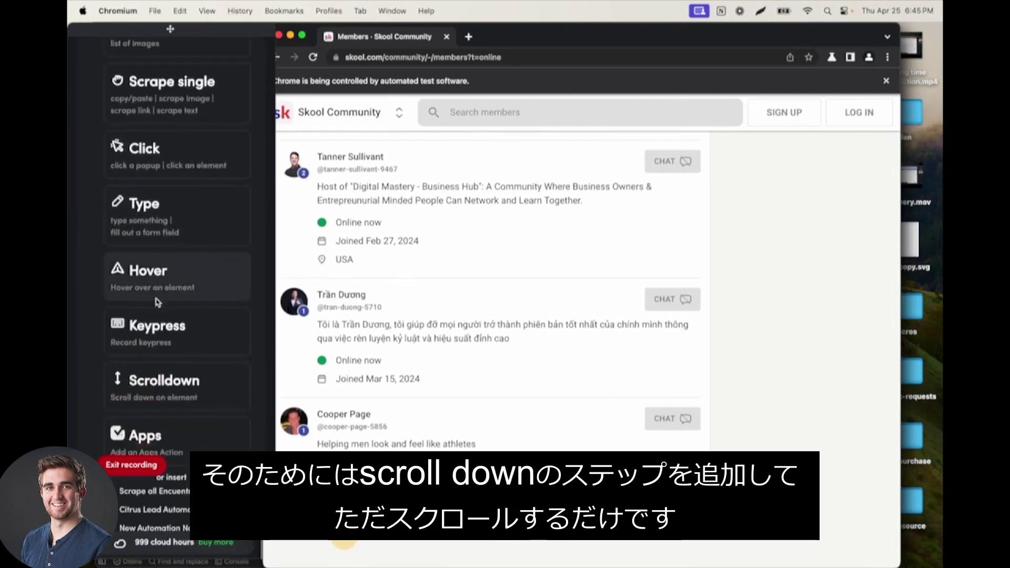
left_click(158, 381)
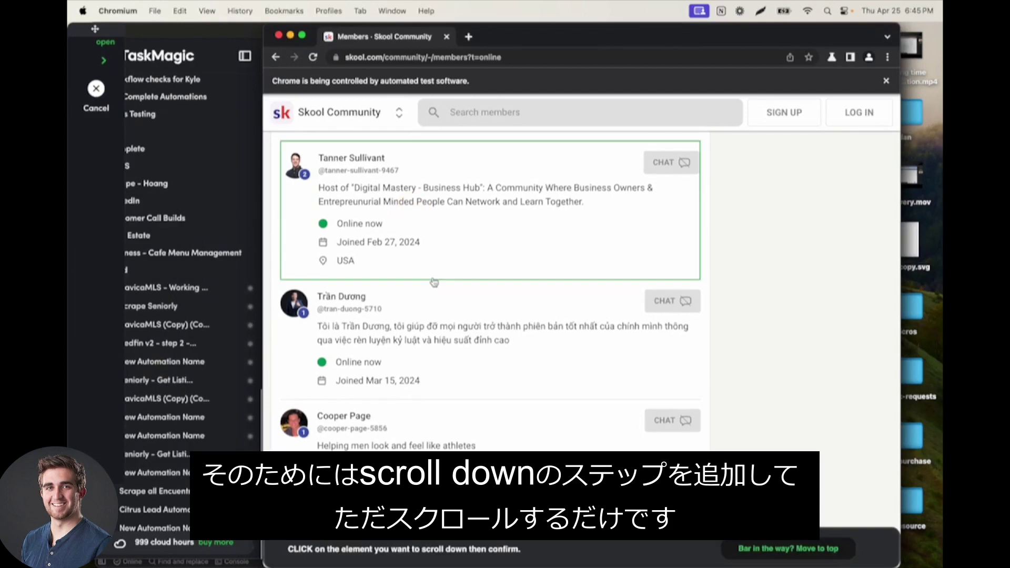
left_click(363, 190)
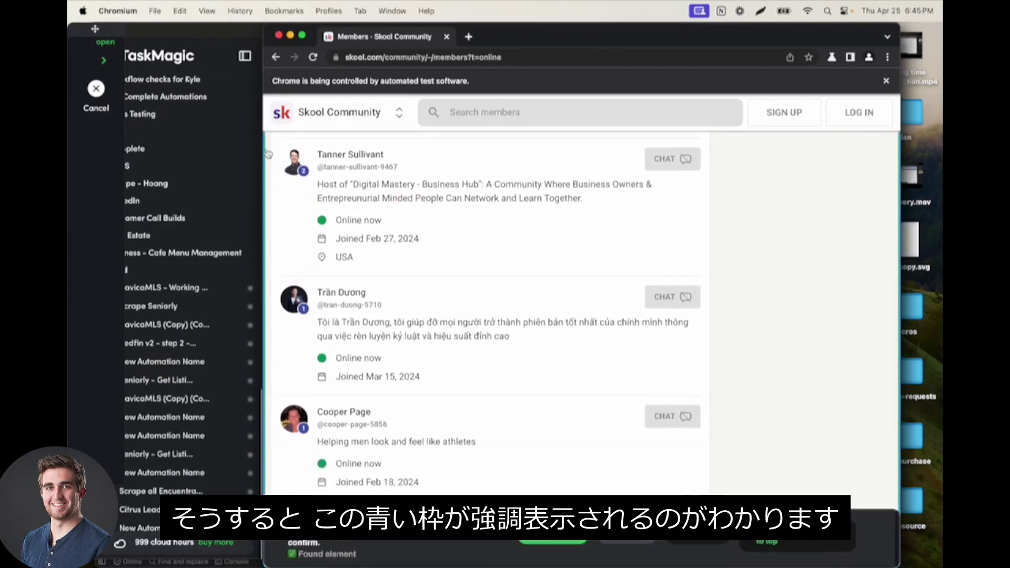
left_click(552, 539)
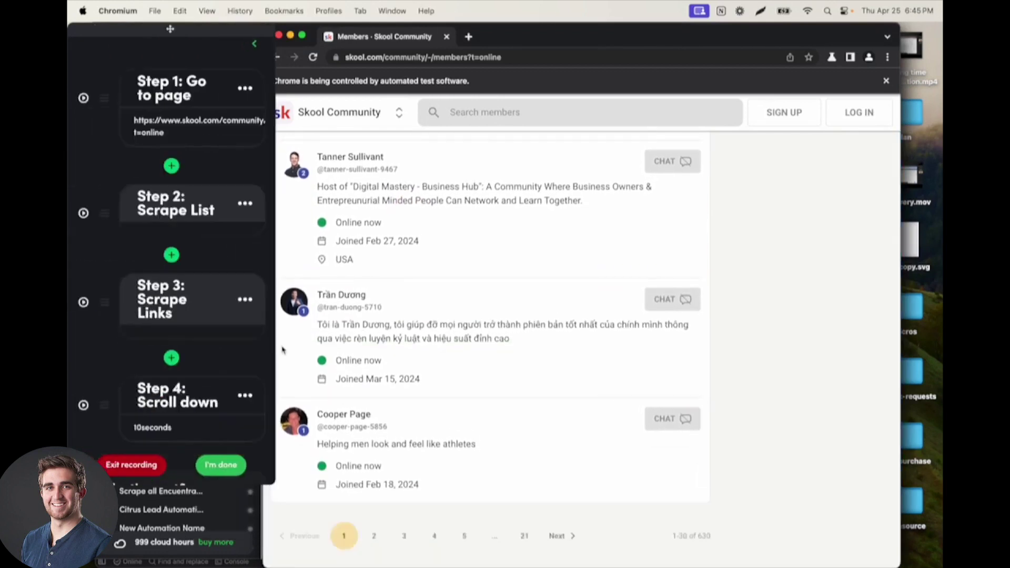
left_click(157, 160)
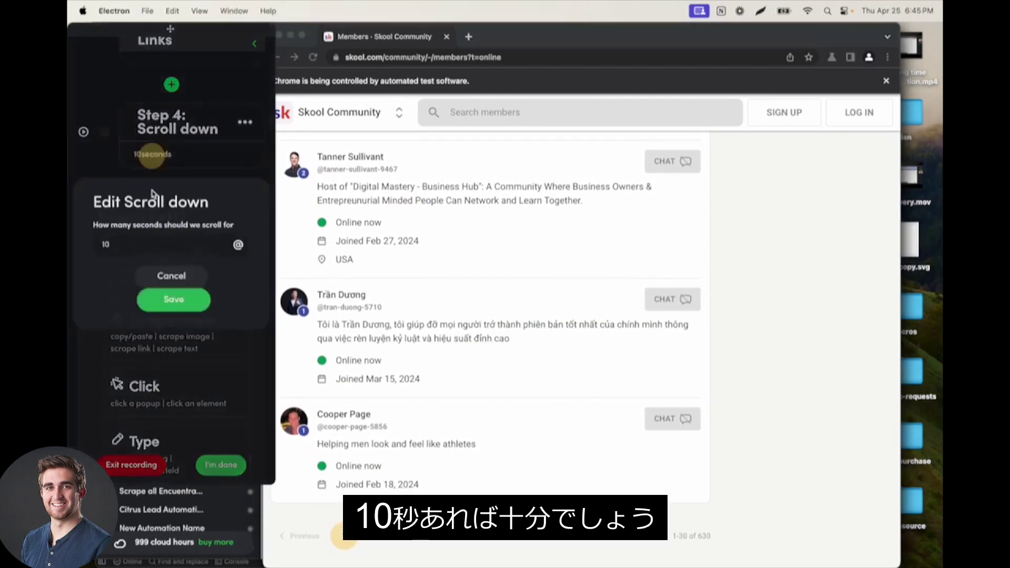
left_click(169, 311)
- Add a Click step for the Next pagination link below the member list and advance to page 2
left_click(154, 302)
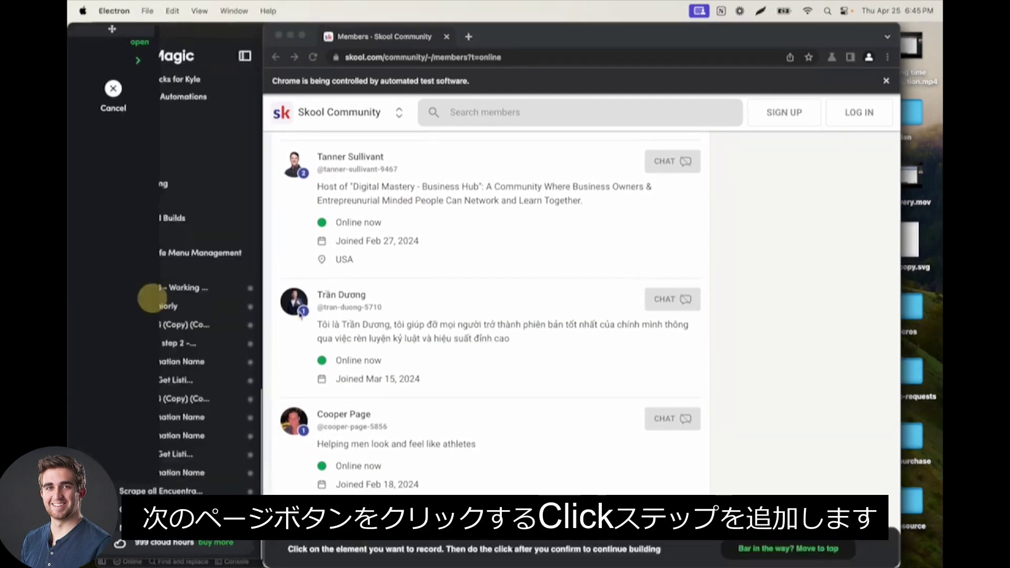
left_click(822, 549)
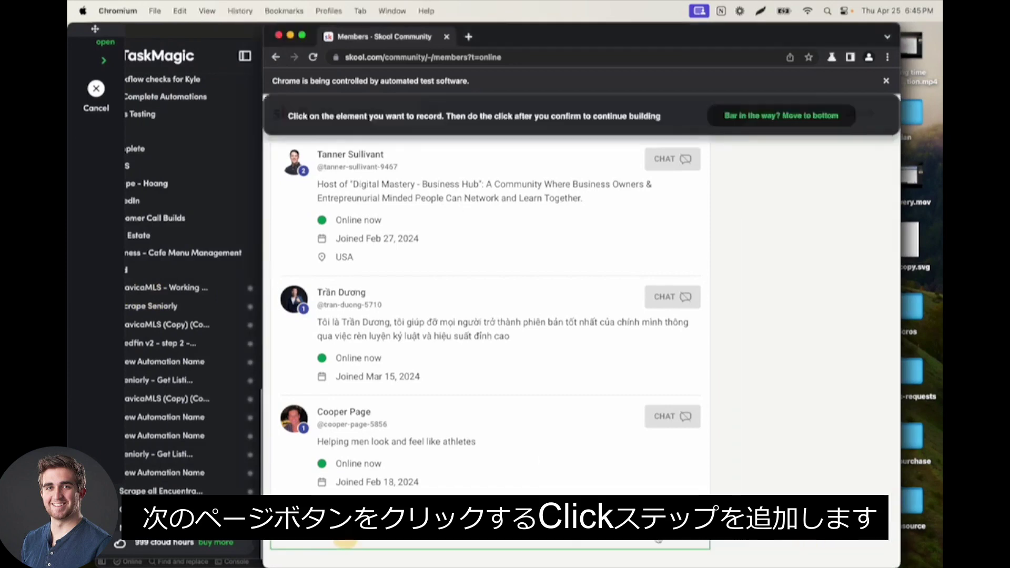
left_click(563, 541)
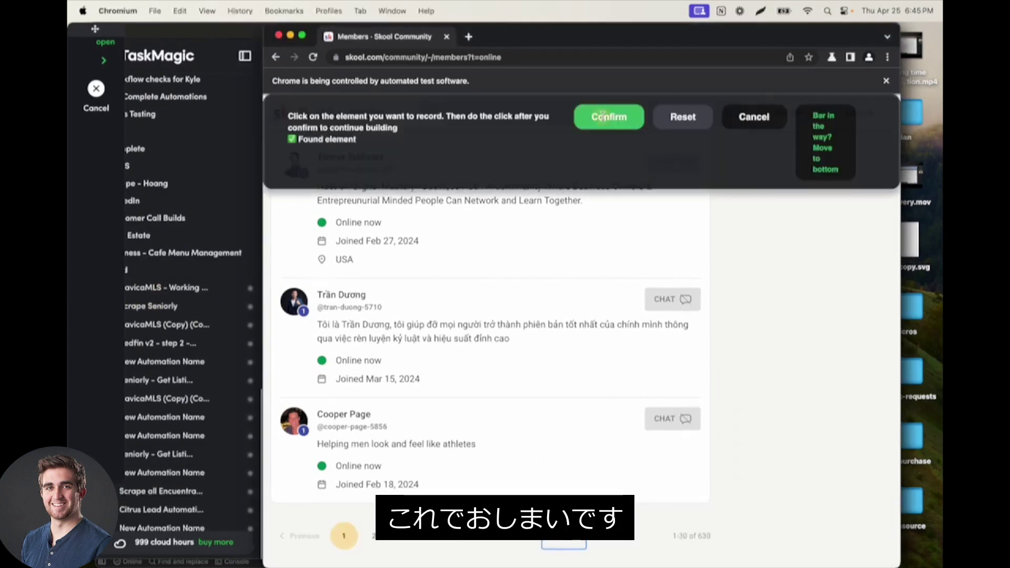
left_click(609, 117)
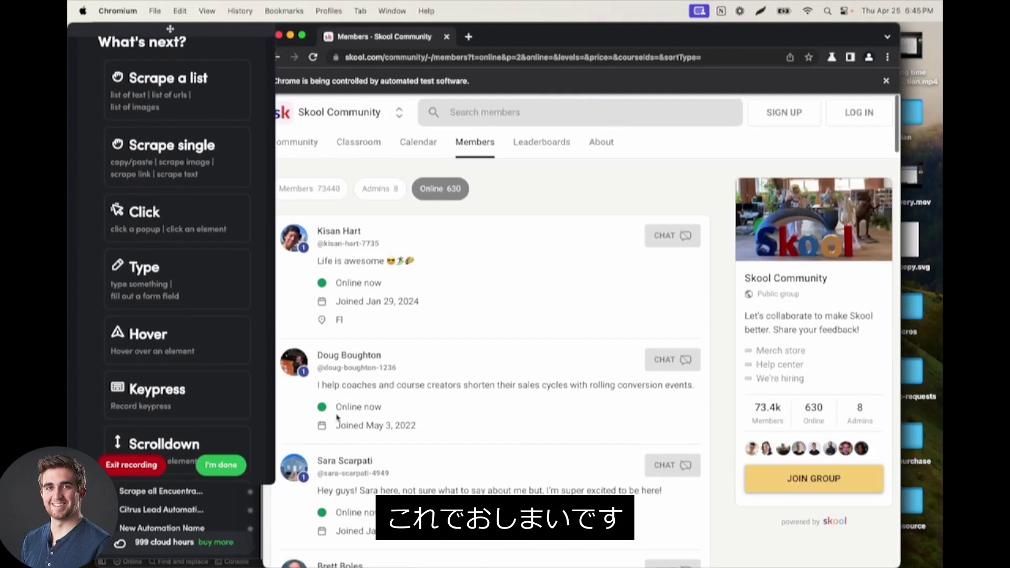
scroll(187, 205, "up", 10)
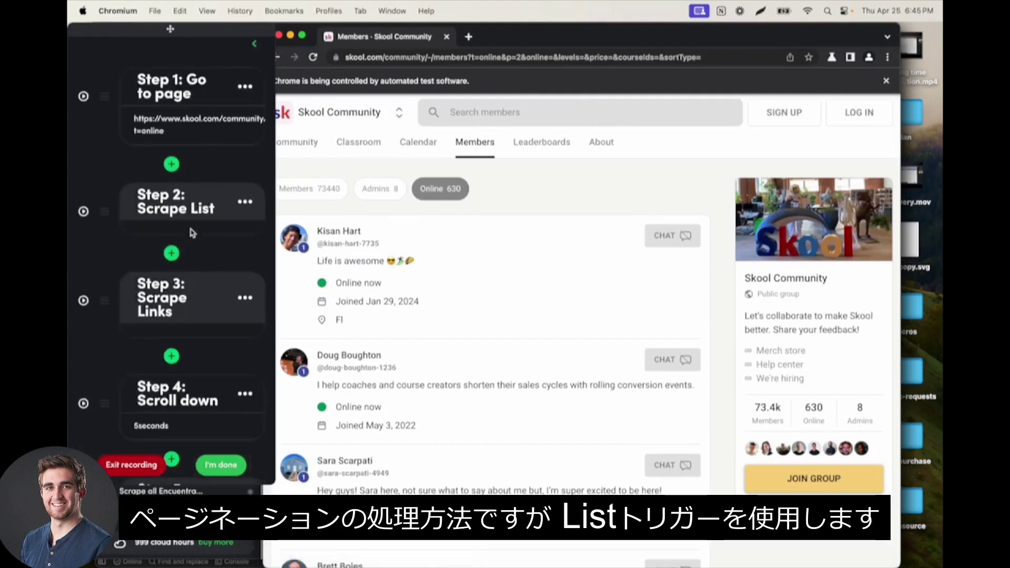
- Review the recorded automation steps from Go to page through the Next click, and finish the recording
scroll(193, 232, "down", 1)
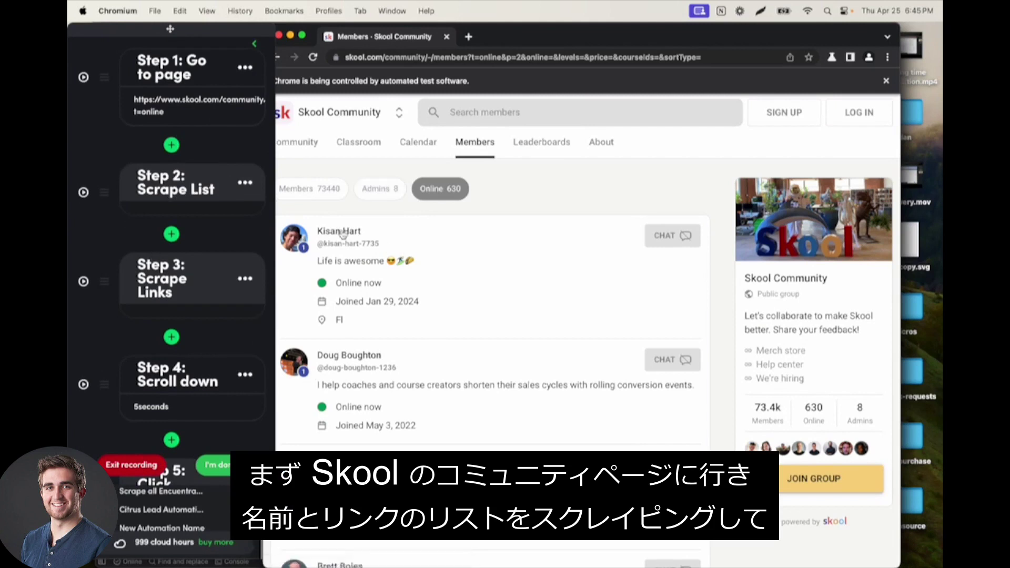
scroll(231, 295, "down", 3)
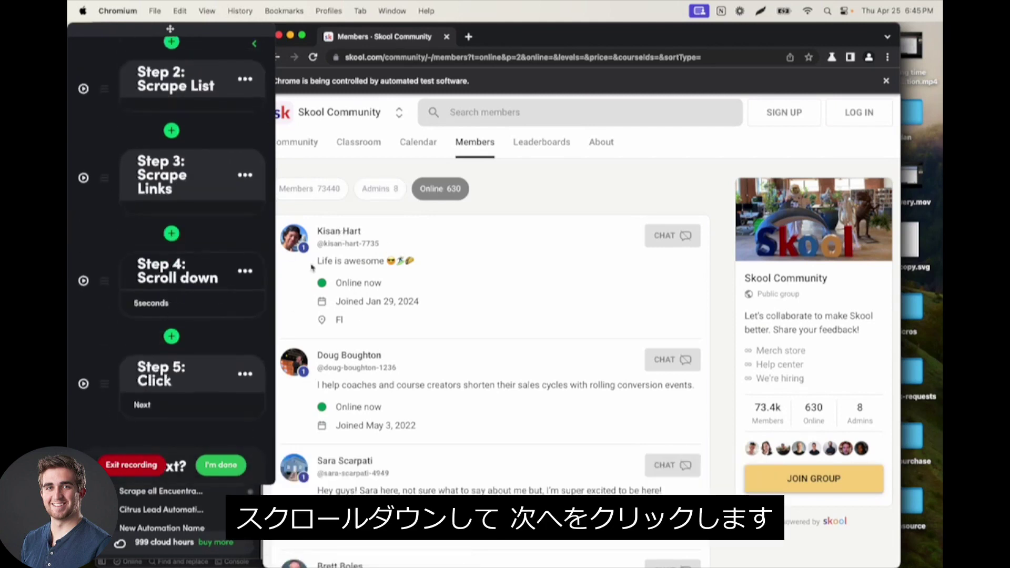
scroll(223, 305, "down", 2)
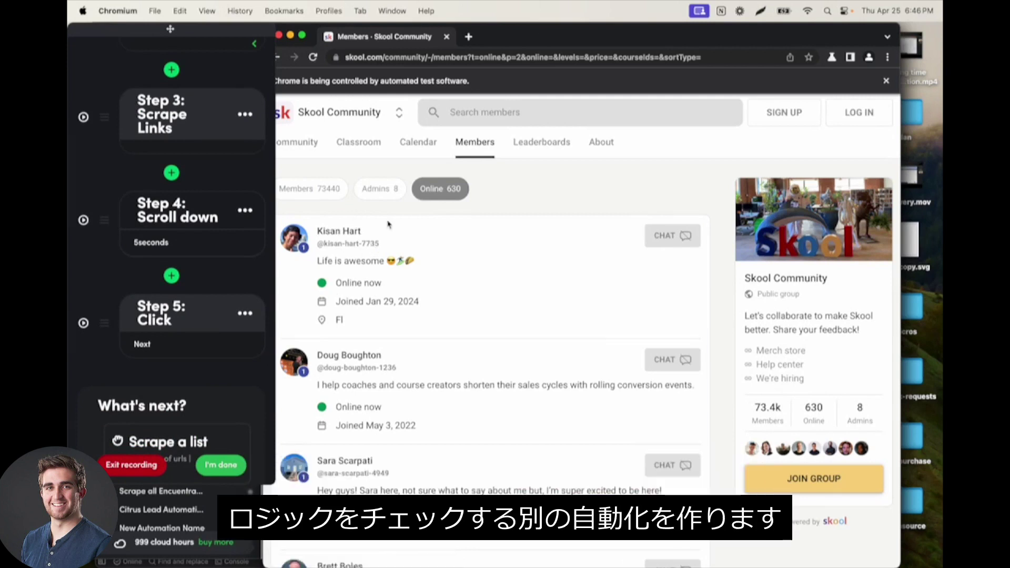
left_click(220, 464)
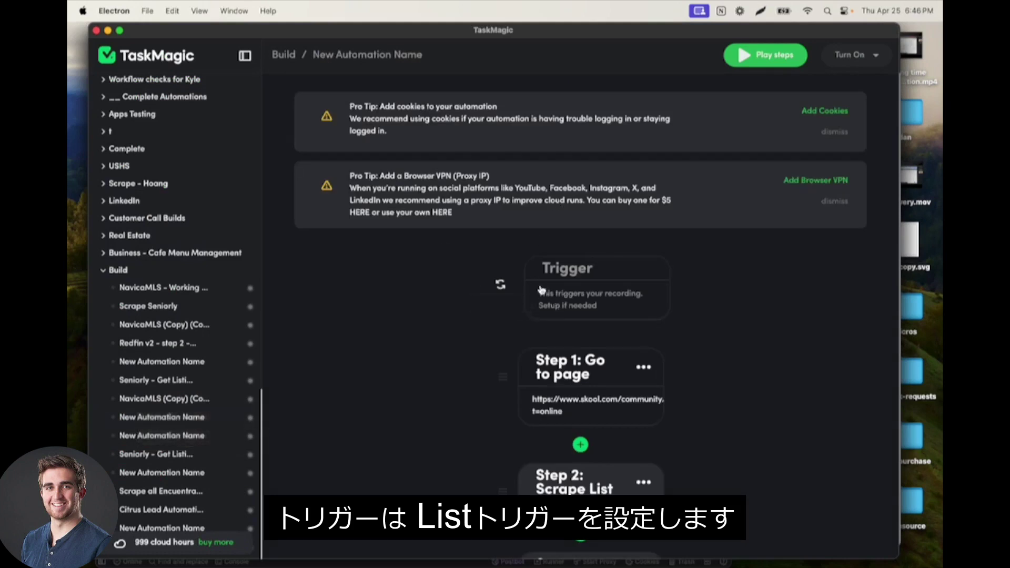
- Choose List as the trigger type for the new automation
left_click(573, 300)
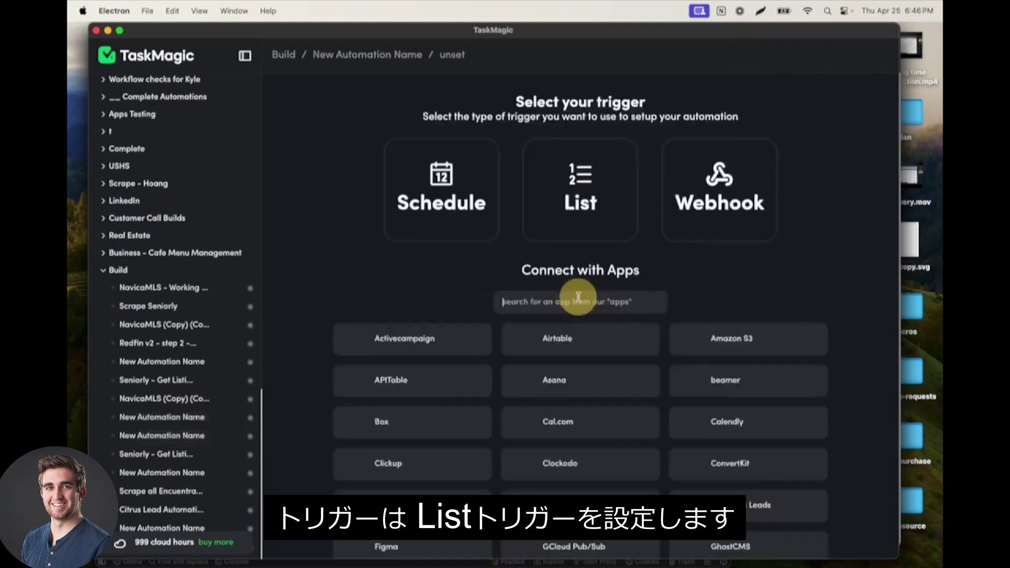
left_click(568, 200)
left_click(521, 348)
- Switch to Chrome, examine the end of the Skool online members list for its page count, and return to TaskMagic
mouse_move(269, 549)
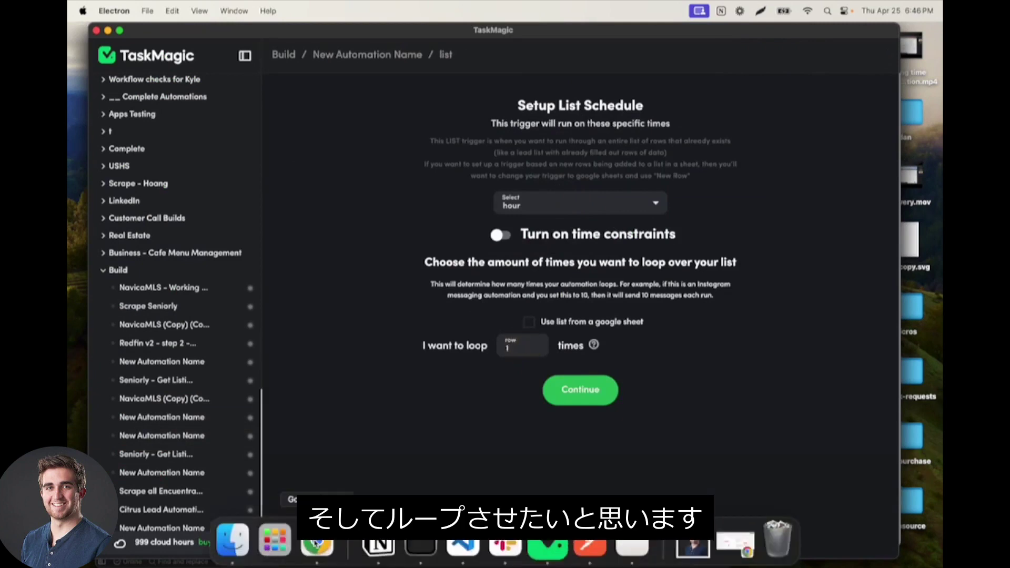
left_click(316, 545)
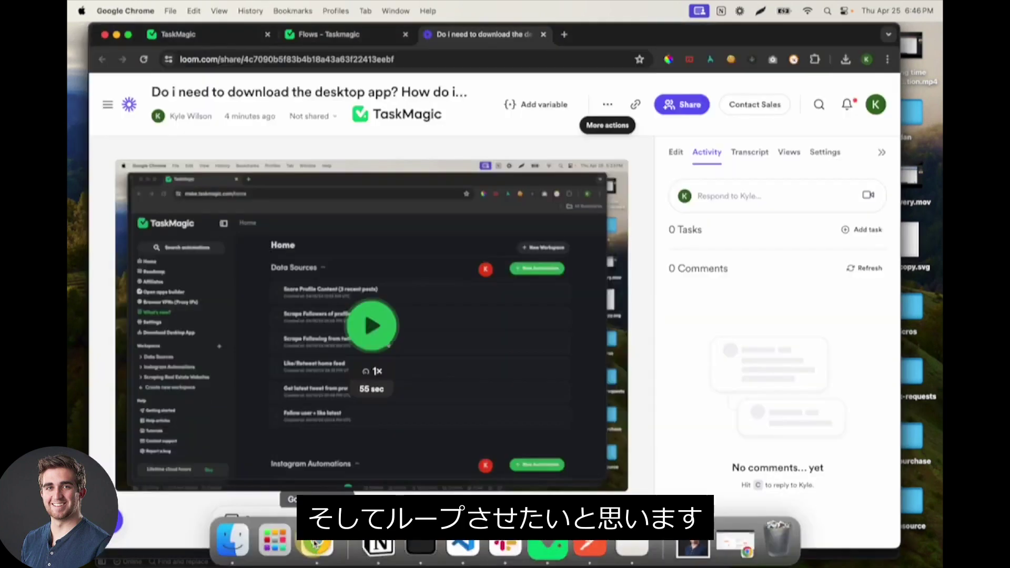
left_click(117, 35)
left_click_drag(68, 11, 325, 45)
scroll(350, 438, "down", 20)
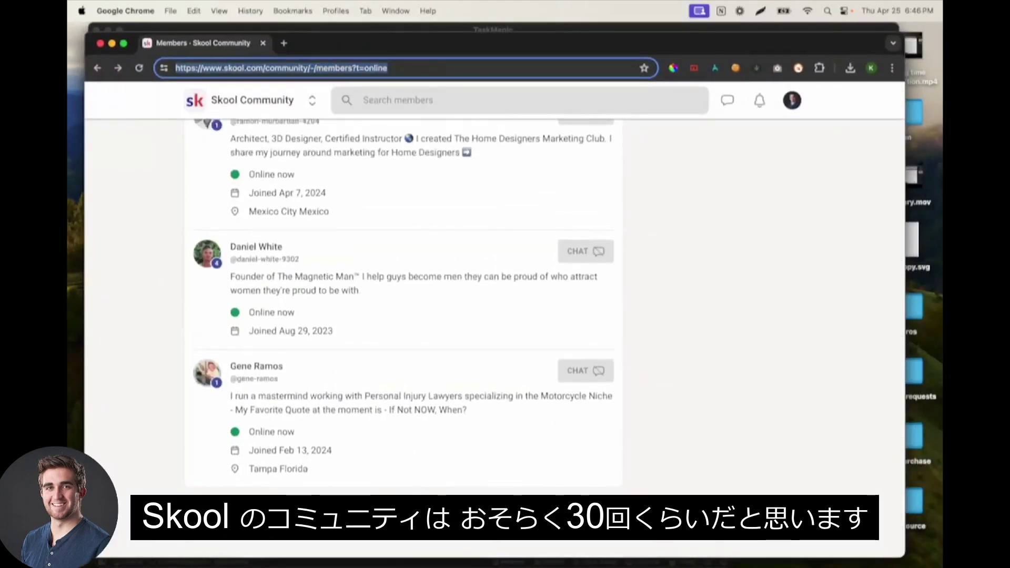
left_click(362, 508)
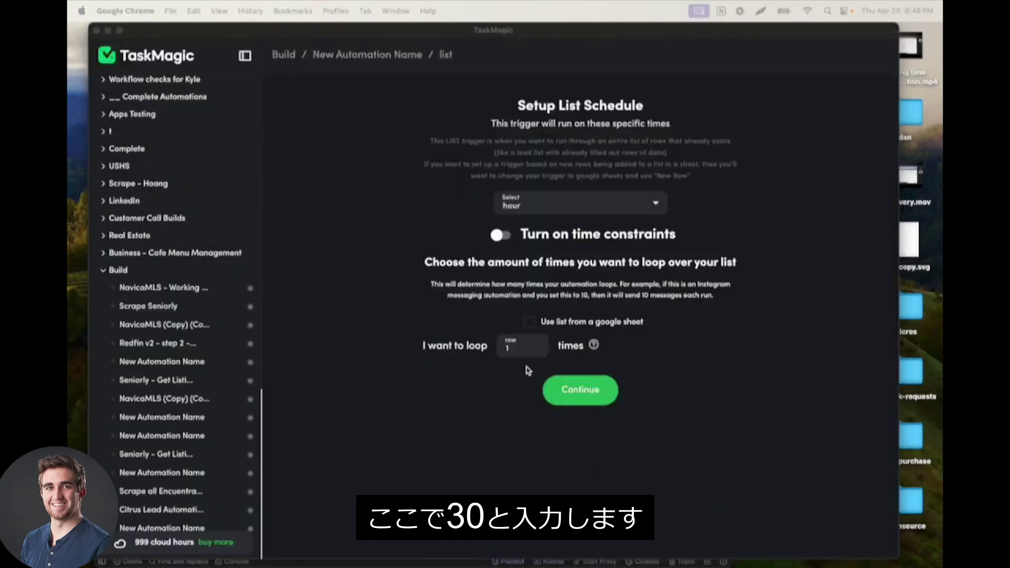
- Set the list trigger to loop 30 times and continue to the automation's steps
left_click(518, 347)
key("BackSpace")
type("30")
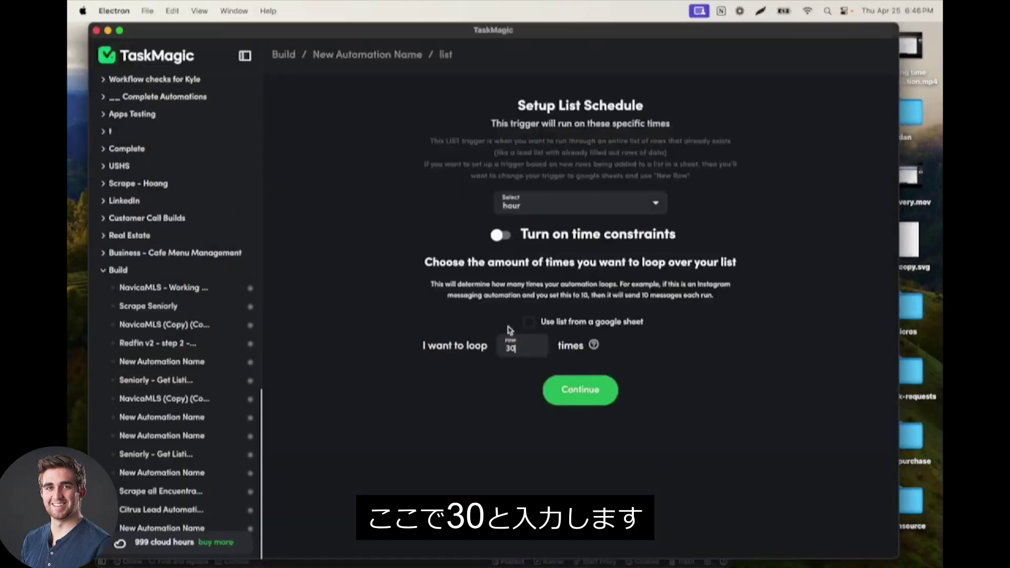
left_click(581, 390)
- Set the list loop to run between step 2 and step 5, and dismiss the pro tips
left_click_drag(440, 150, 894, 147)
scroll(364, 201, "down", 3)
scroll(363, 201, "up", 3)
left_click_drag(294, 146, 437, 146)
left_click(835, 207)
left_click(840, 210)
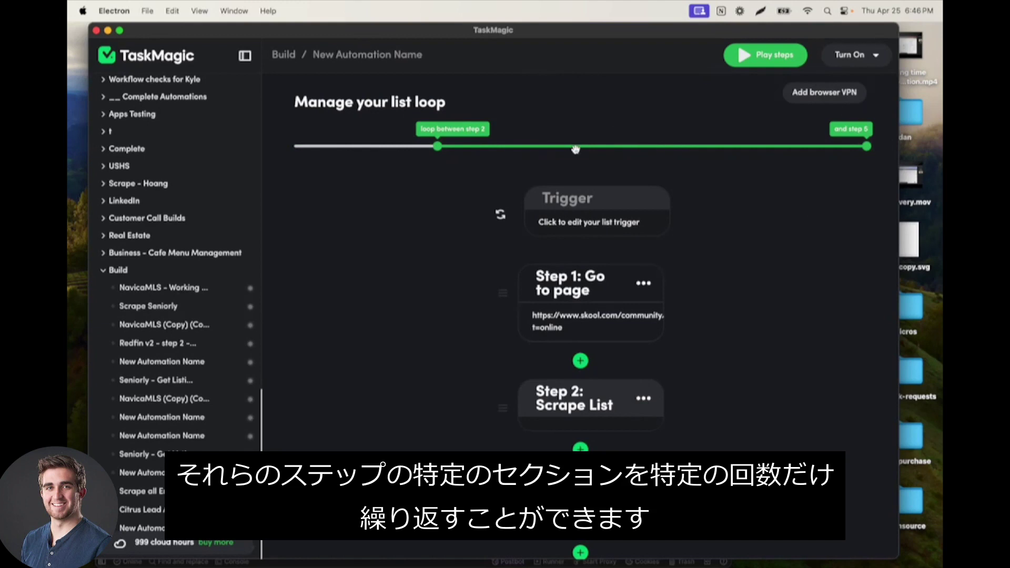
- Reorder the automation so the Scroll down step comes before Scrape List as step 2, and review the looped steps
scroll(514, 125, "down", 1)
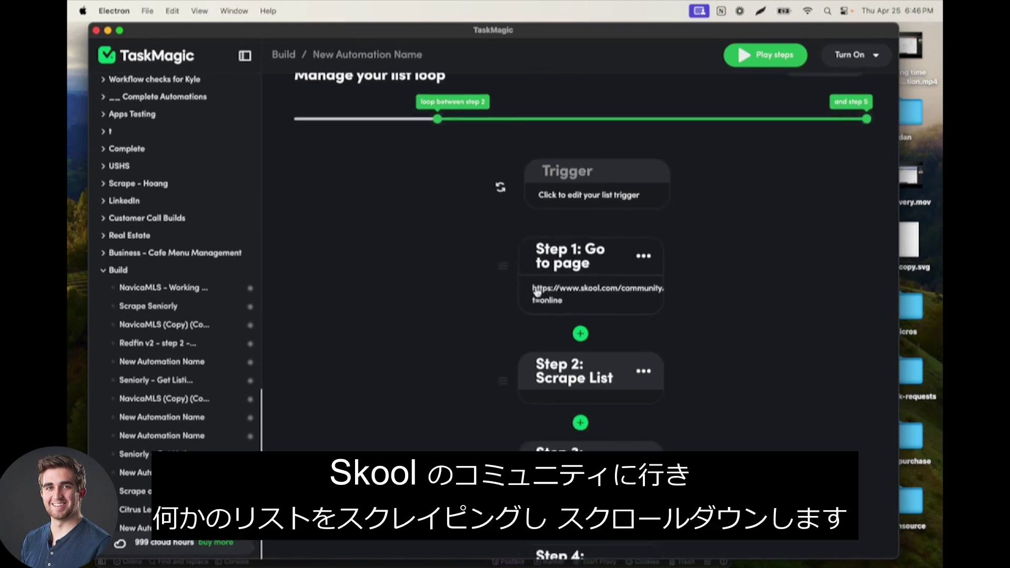
scroll(620, 292, "down", 1)
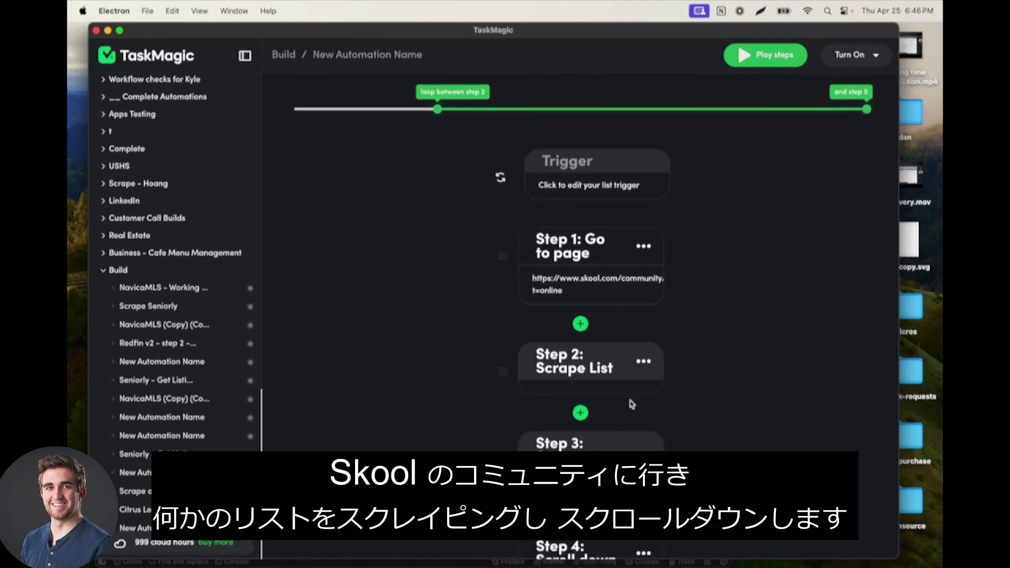
scroll(631, 404, "down", 10)
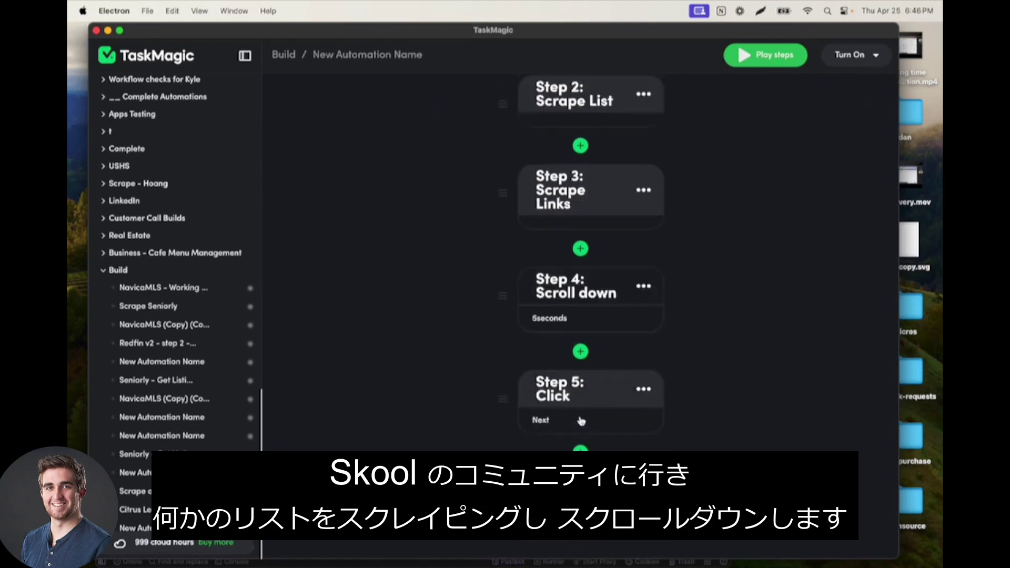
left_click_drag(504, 299, 502, 102)
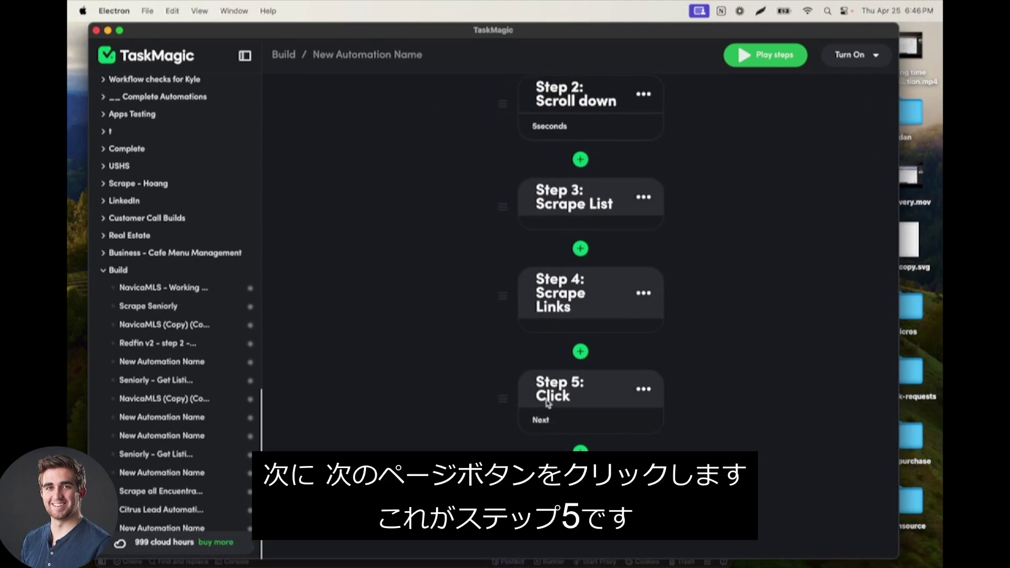
scroll(547, 403, "up", 6)
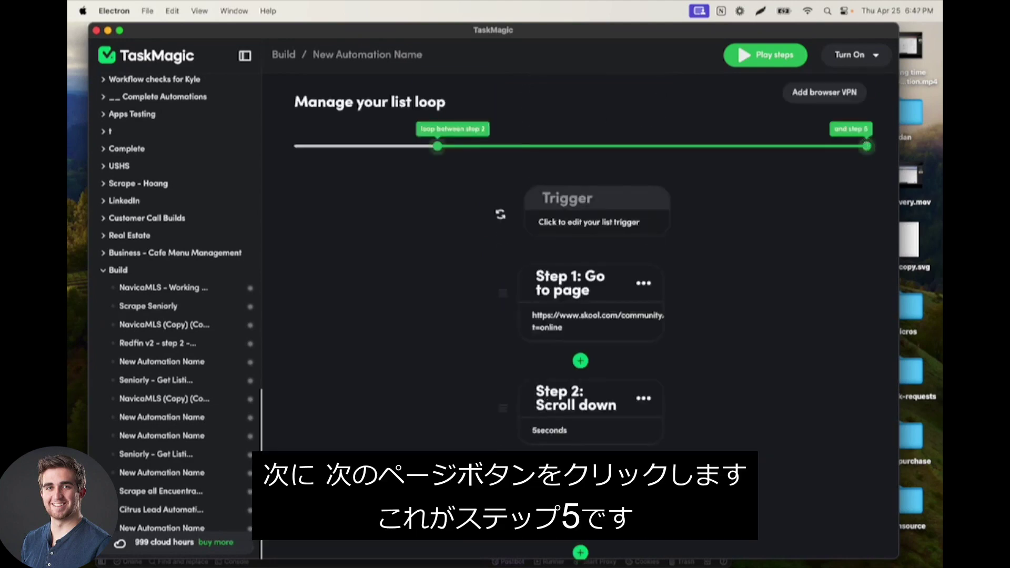
scroll(441, 145, "down", 4)
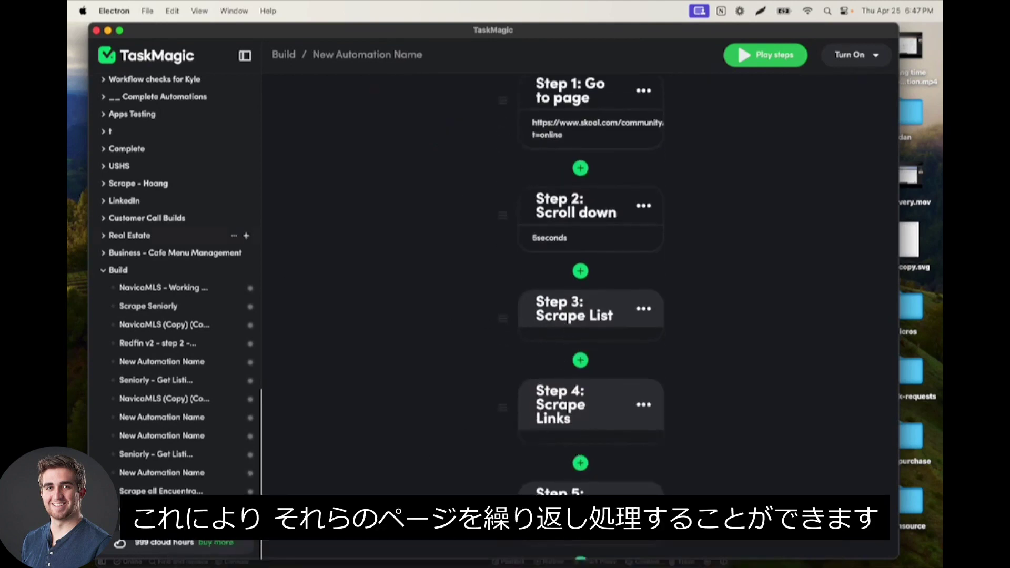
- Edit the list trigger to loop 2 times and save it
scroll(579, 210, "up", 4)
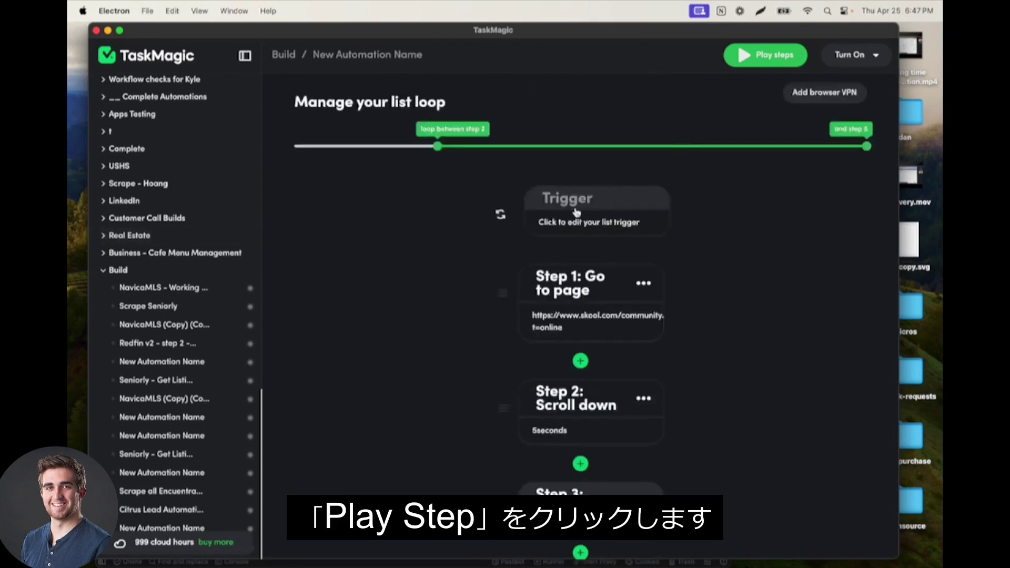
left_click(521, 347)
key("BackSpace")
key("BackSpace")
type("2")
left_click(569, 384)
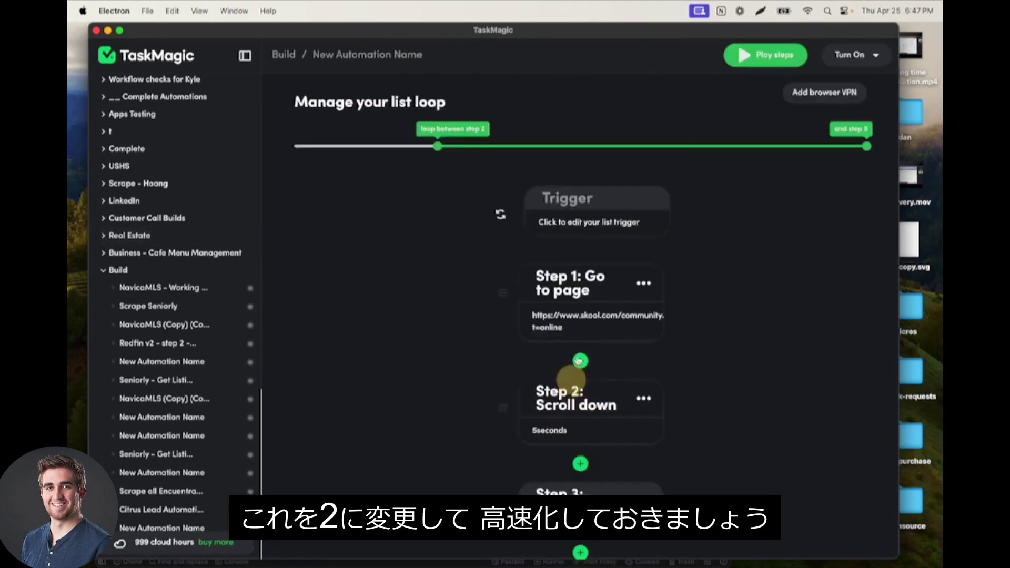
- Run the automation's steps and dismiss the browser's restore pages prompt
left_click(769, 57)
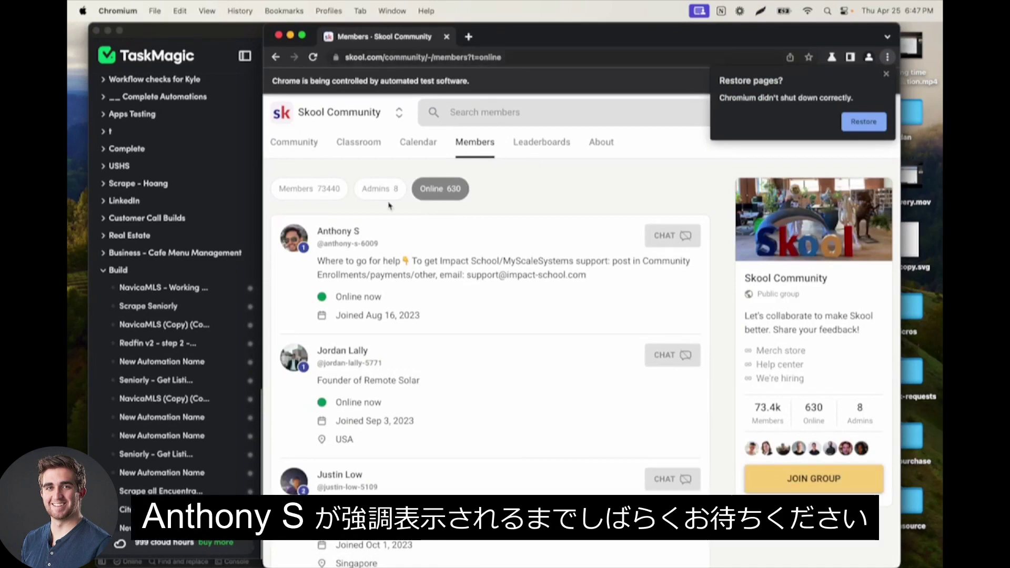
left_click(885, 74)
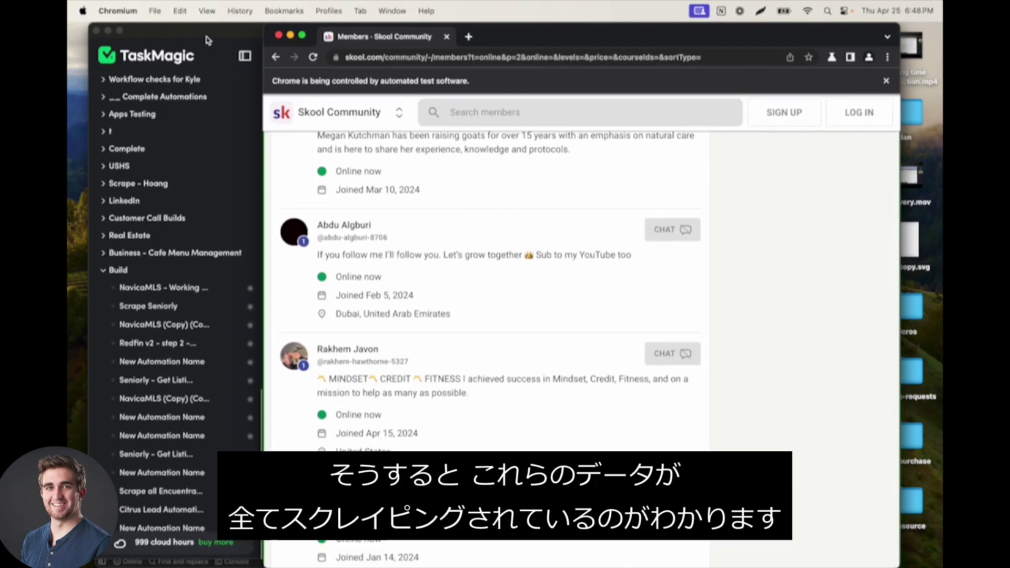
- Return to TaskMagic, inspect the run's output data of member names and profile links, and close the run details
key("super+Tab")
left_click(750, 272)
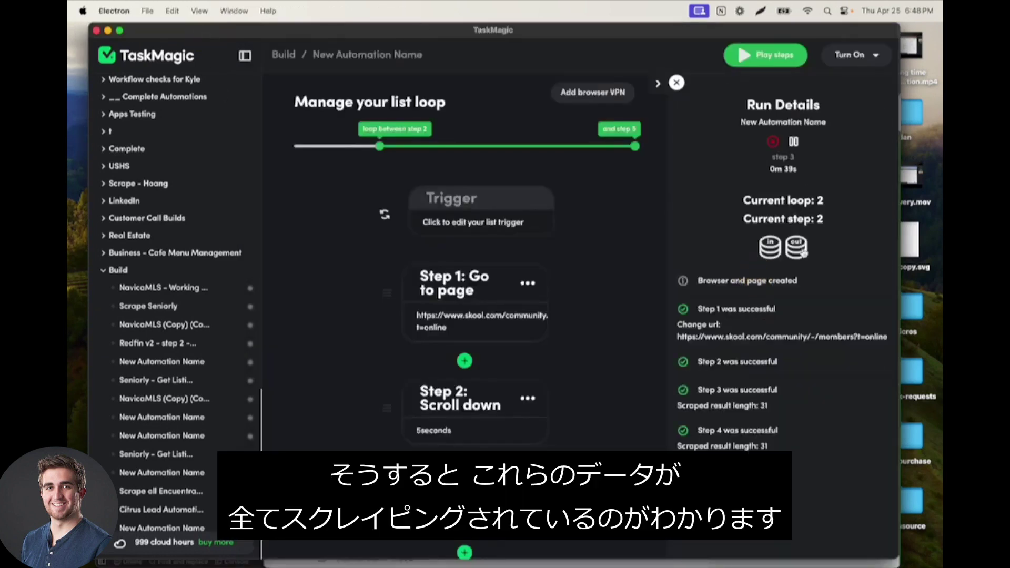
left_click(802, 248)
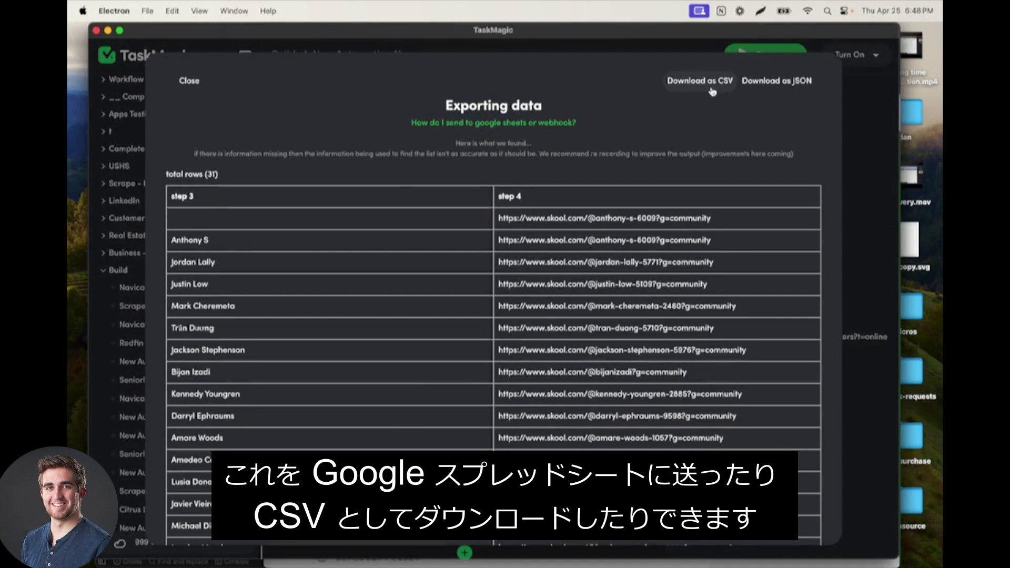
left_click(190, 83)
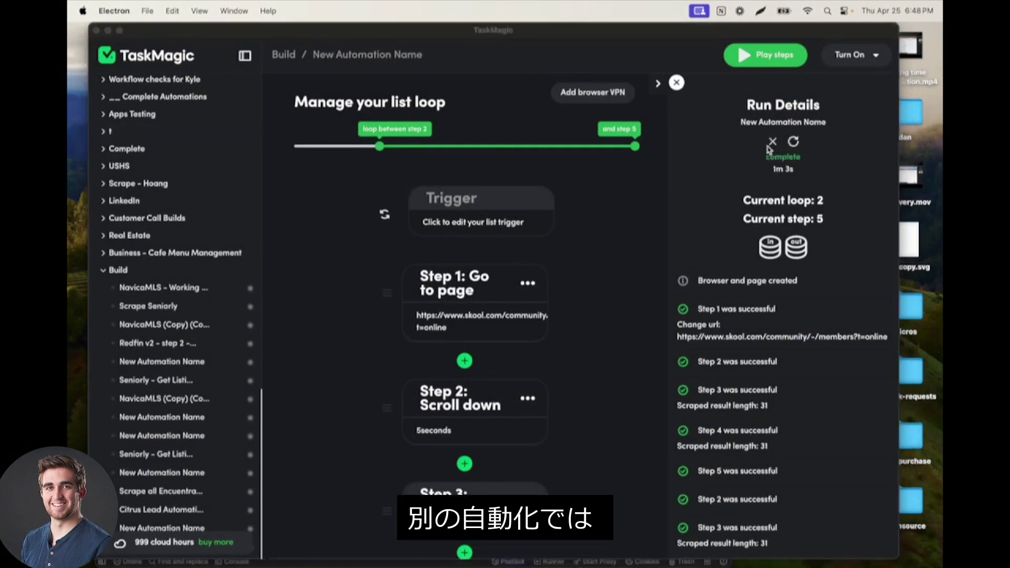
left_click(772, 144)
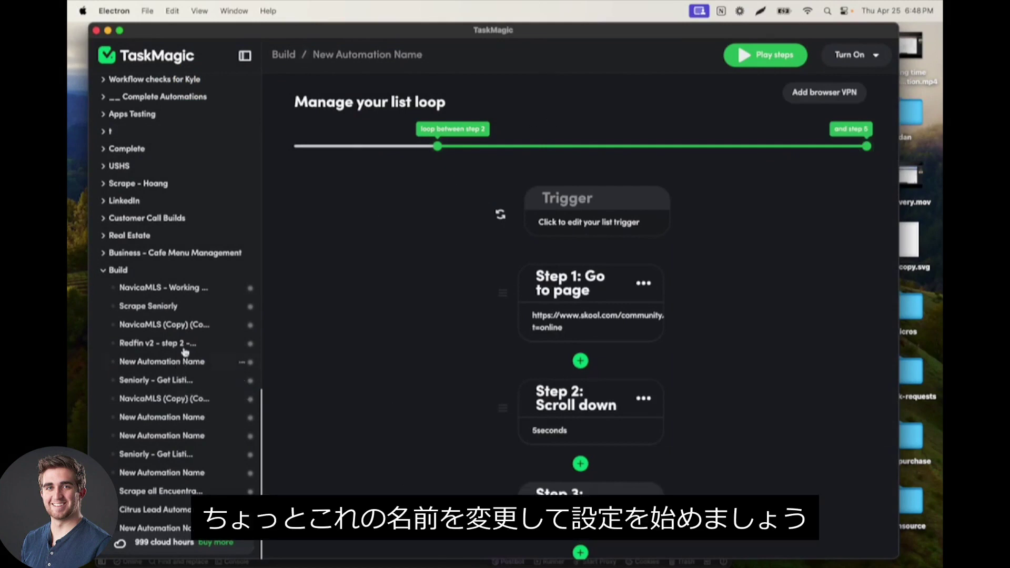
- Rename the current automation as Scrape members
left_click(168, 361)
scroll(171, 520, "down", 1)
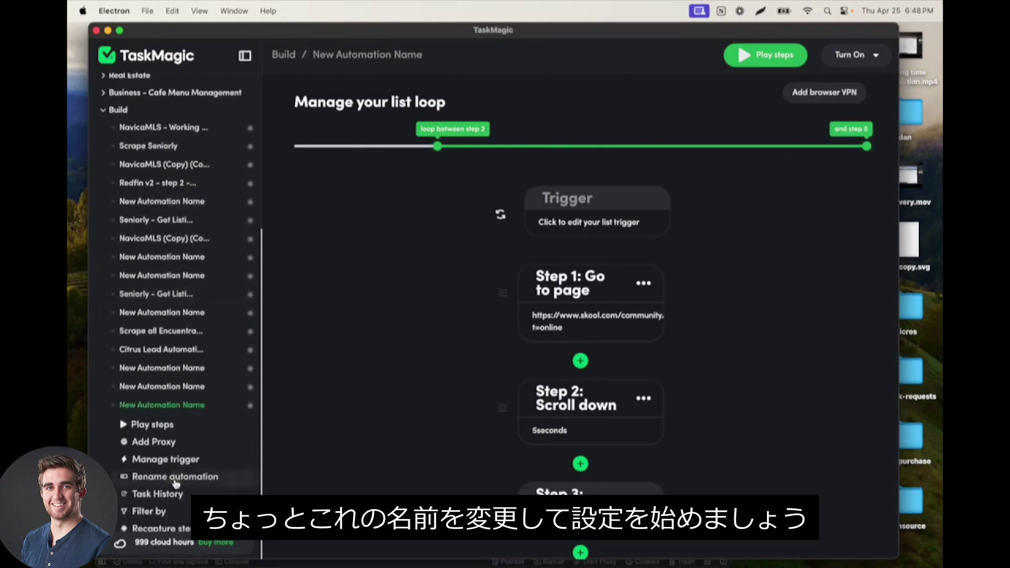
left_click(174, 476)
triple_click(450, 297)
type("Scrape members")
left_click(610, 333)
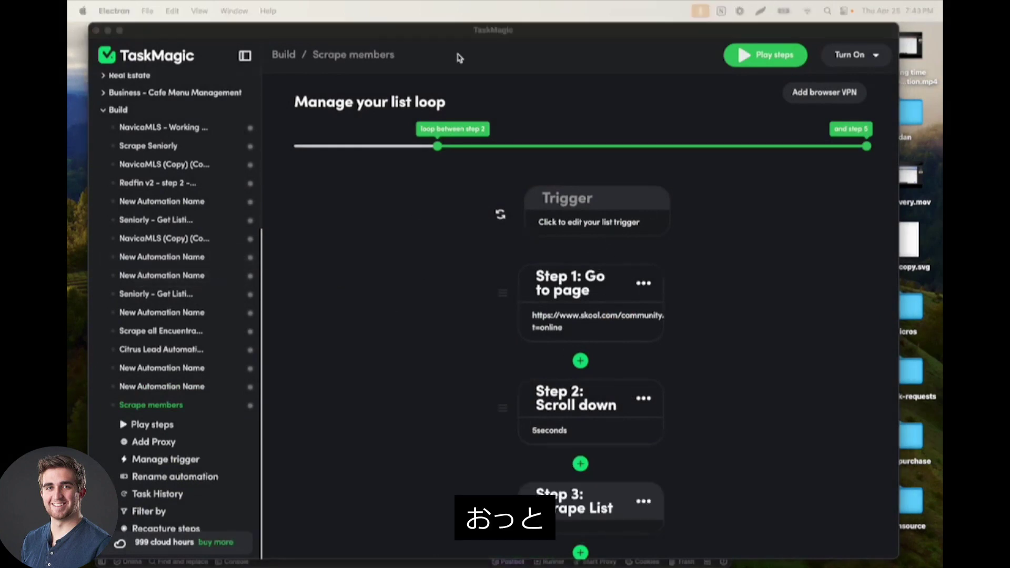
- Change the automation's name to Scrape online members
left_click(154, 406)
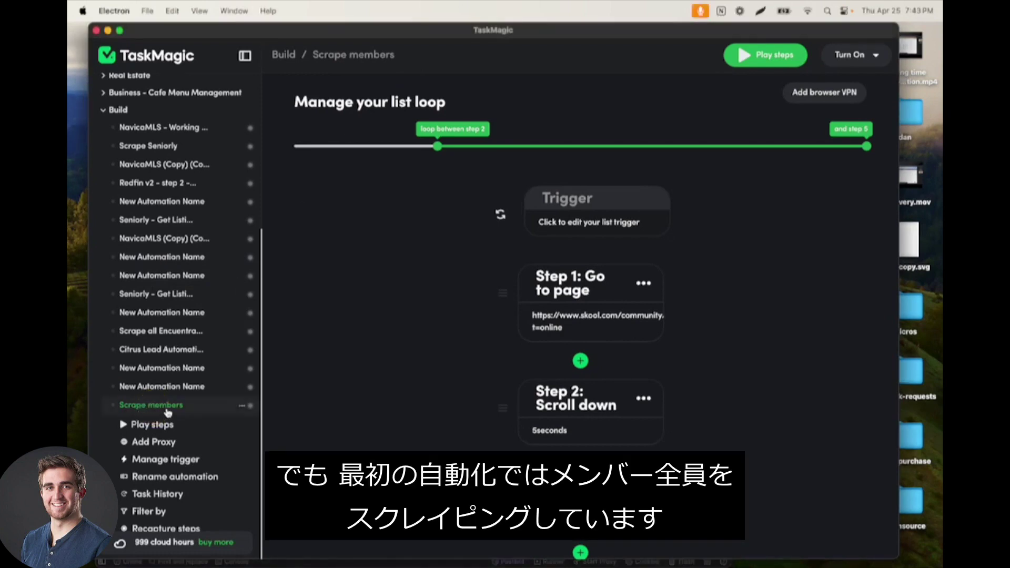
left_click(169, 477)
left_click(393, 300)
type("online members")
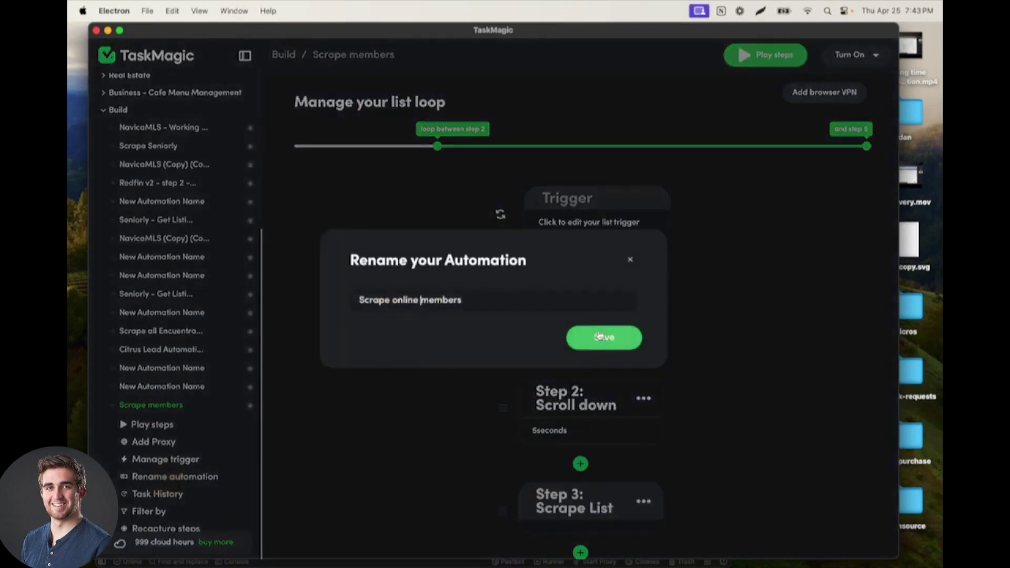
left_click(603, 337)
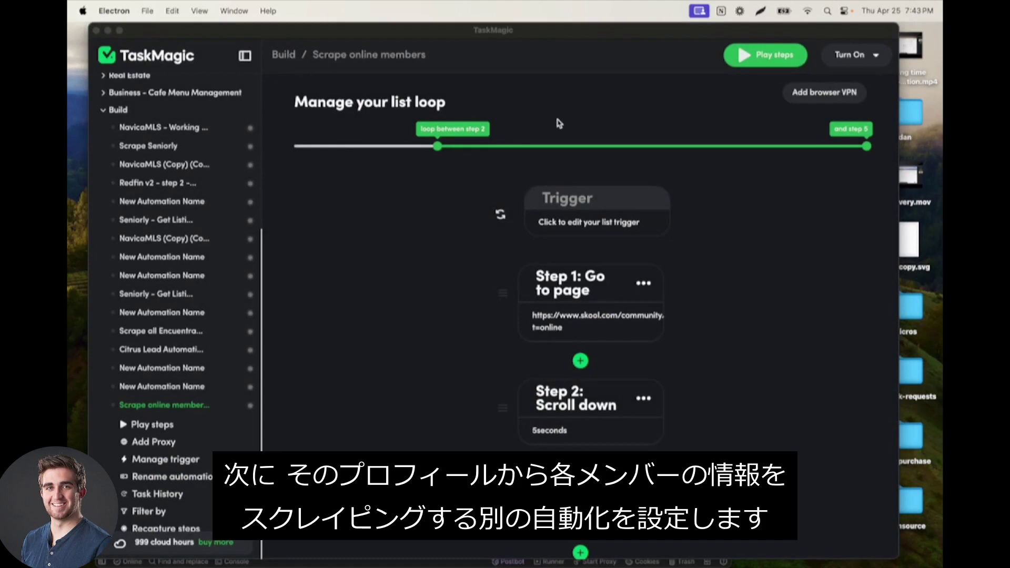
- Switch to Chrome, examine a member's Skool profile down to the groups and social account links, and return to TaskMagic
key("super+Tab")
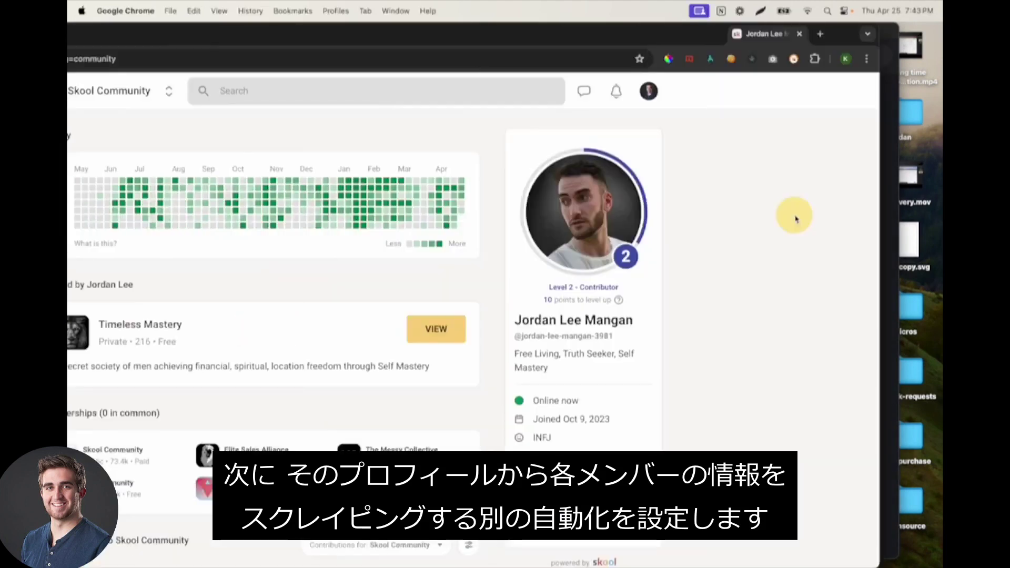
left_click(897, 10)
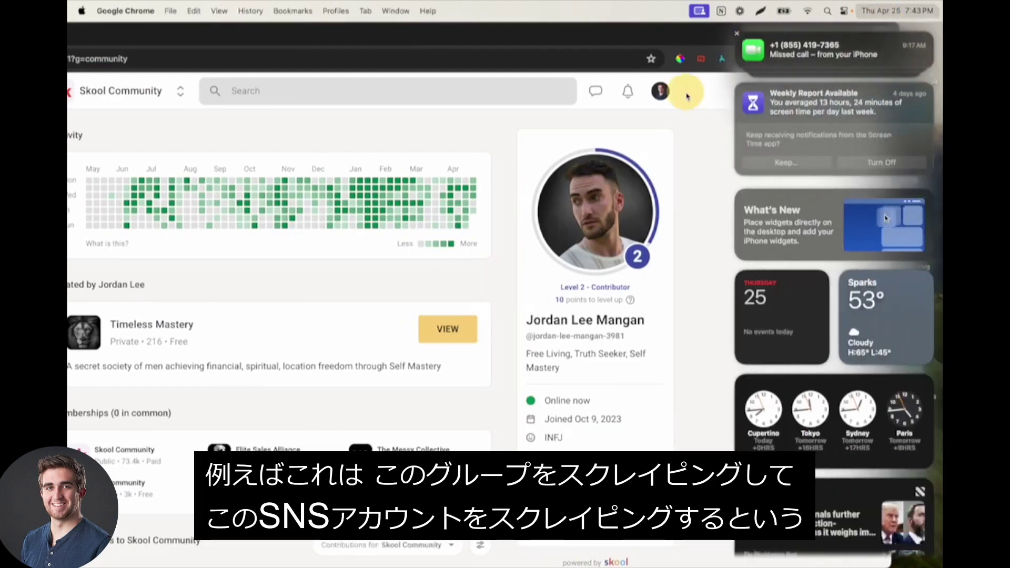
left_click(678, 23)
left_click_drag(896, 26, 639, 73)
left_click_drag(545, 78, 780, 6)
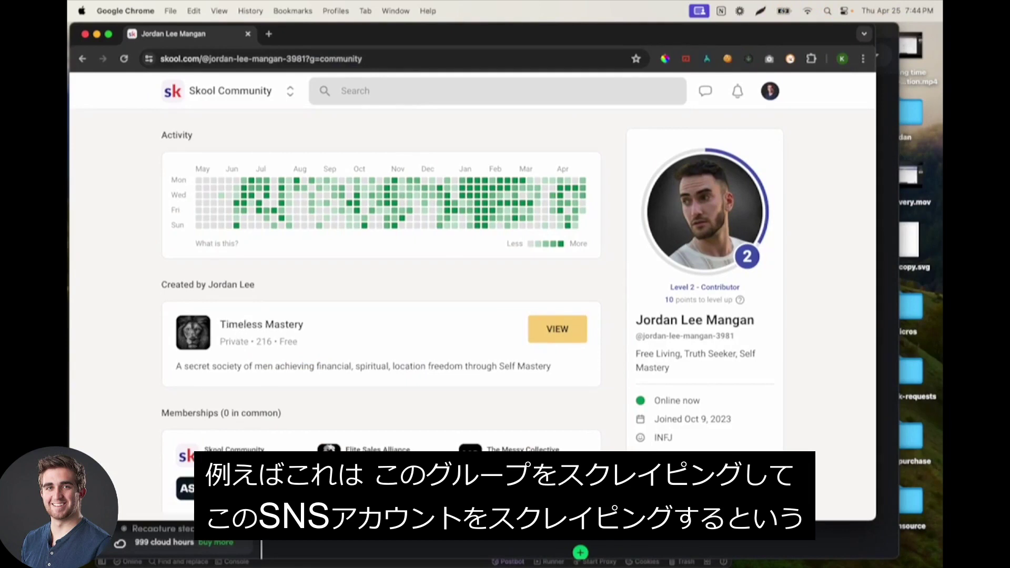
scroll(641, 455, "down", 3)
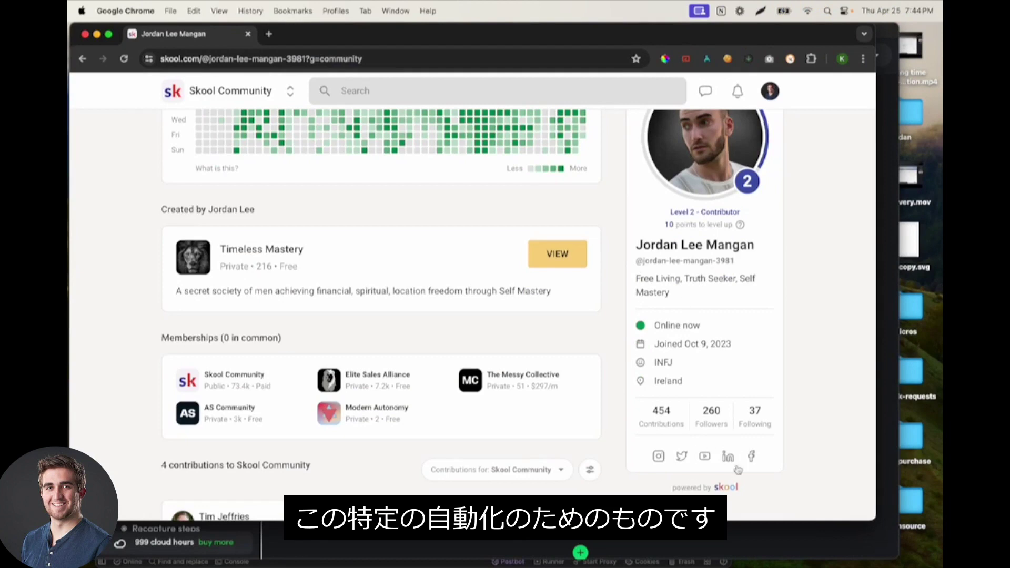
key("super+Tab")
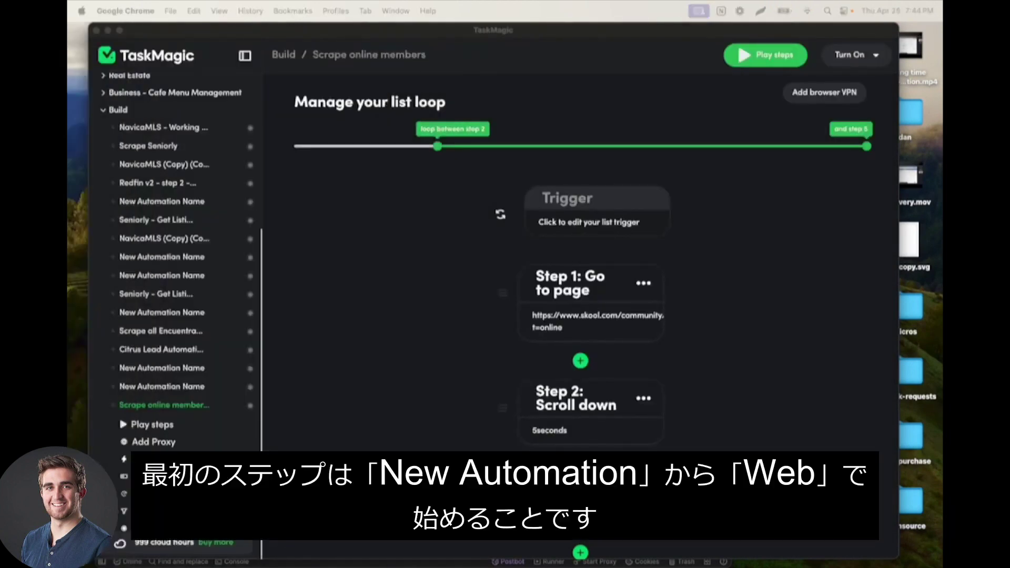
- Create a new web automation in the Build folder and start its recording without cookies
left_click(283, 55)
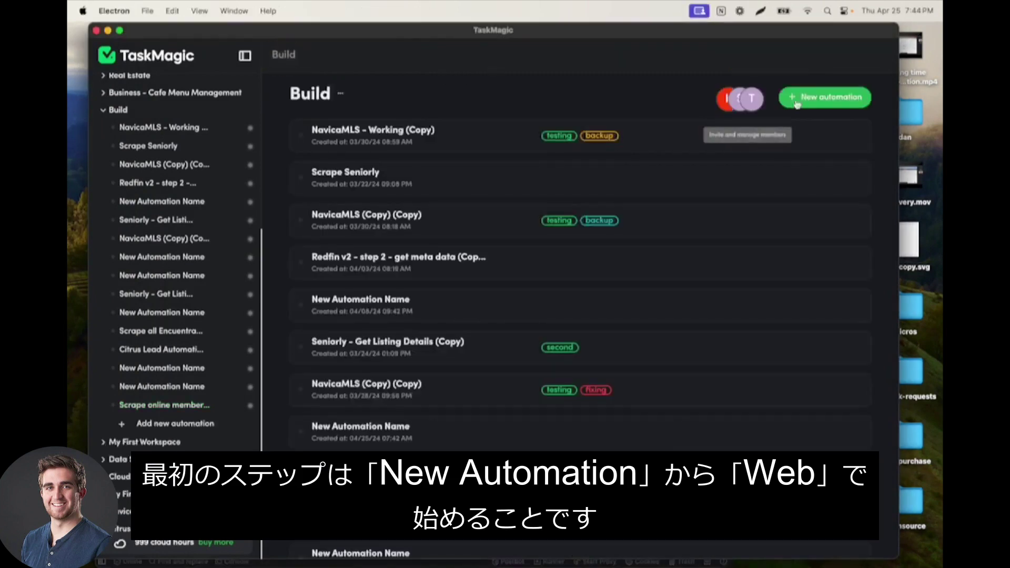
left_click(818, 97)
left_click(595, 355)
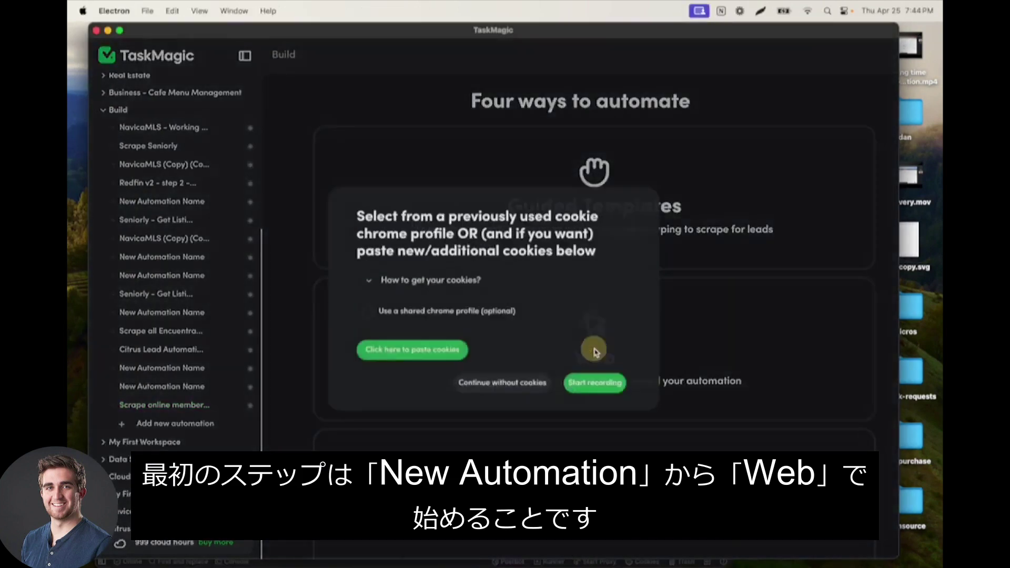
left_click(511, 390)
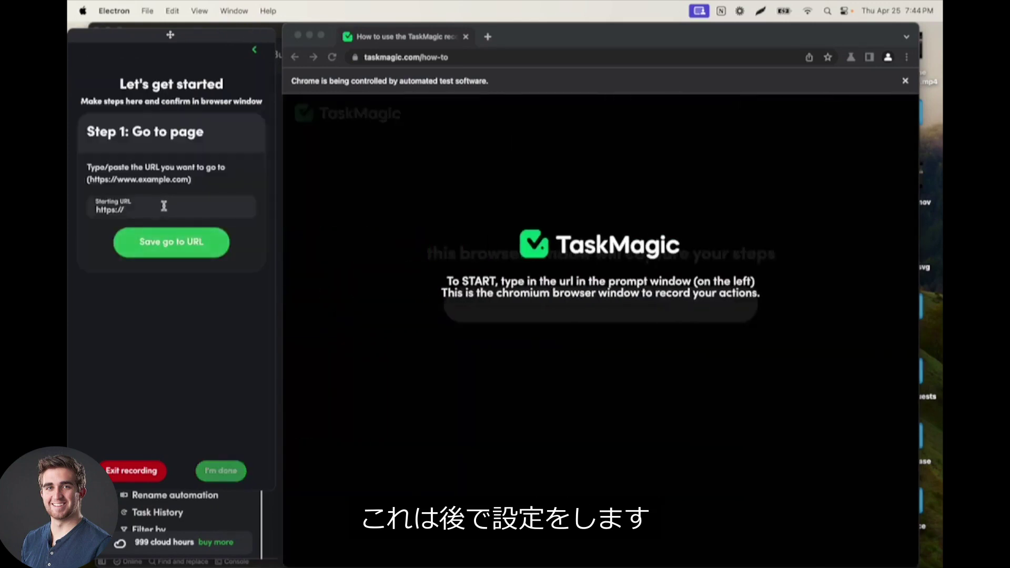
- Set the starting URL of the go-to-page step to the copied Skool member profile link and save it
left_click(172, 209)
key("super+a")
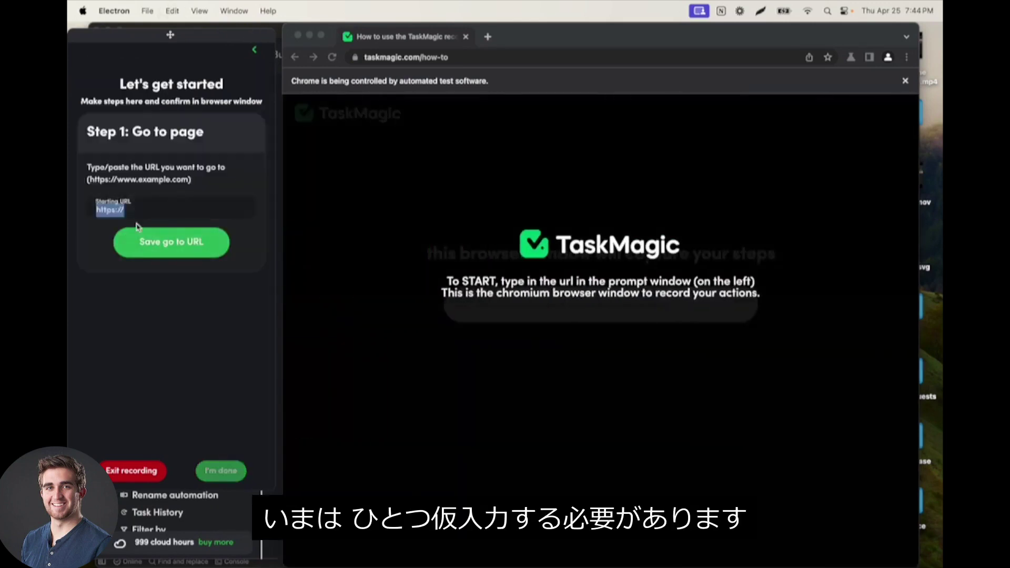
key("super+v")
left_click(171, 242)
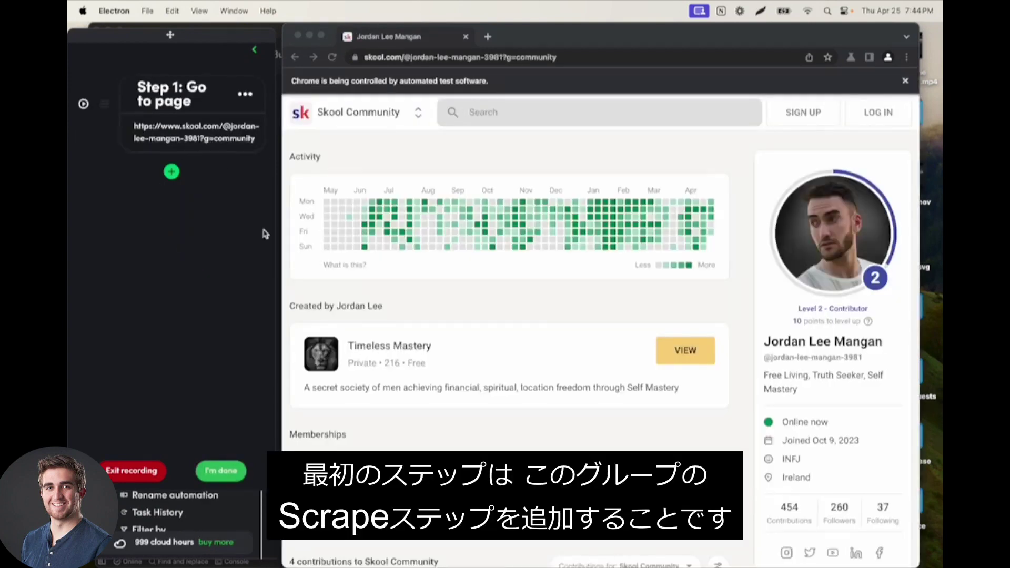
- Add single-scrape steps for the member's created group: its name, and the line with its privacy, member count and price
left_click(171, 172)
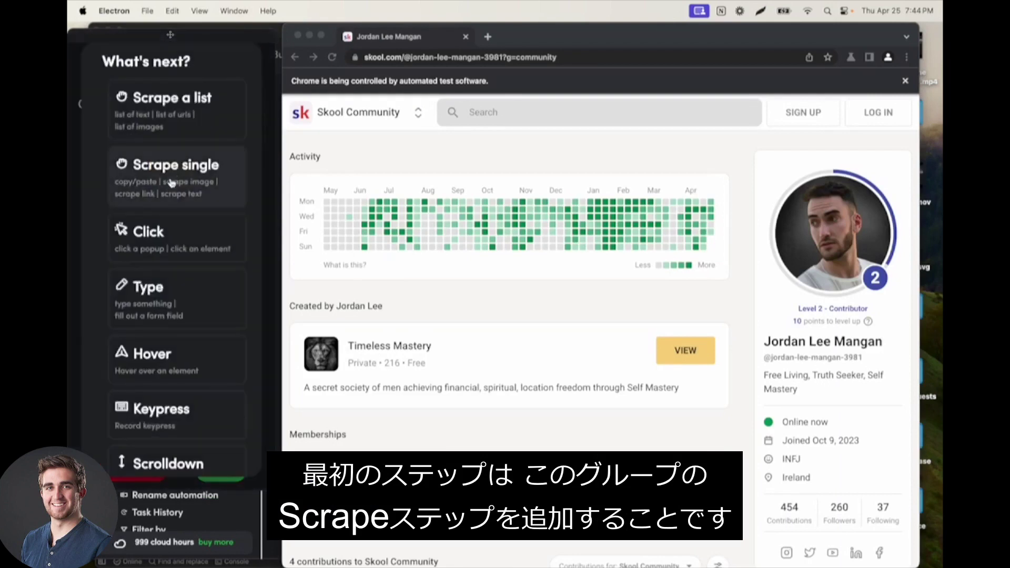
left_click(172, 183)
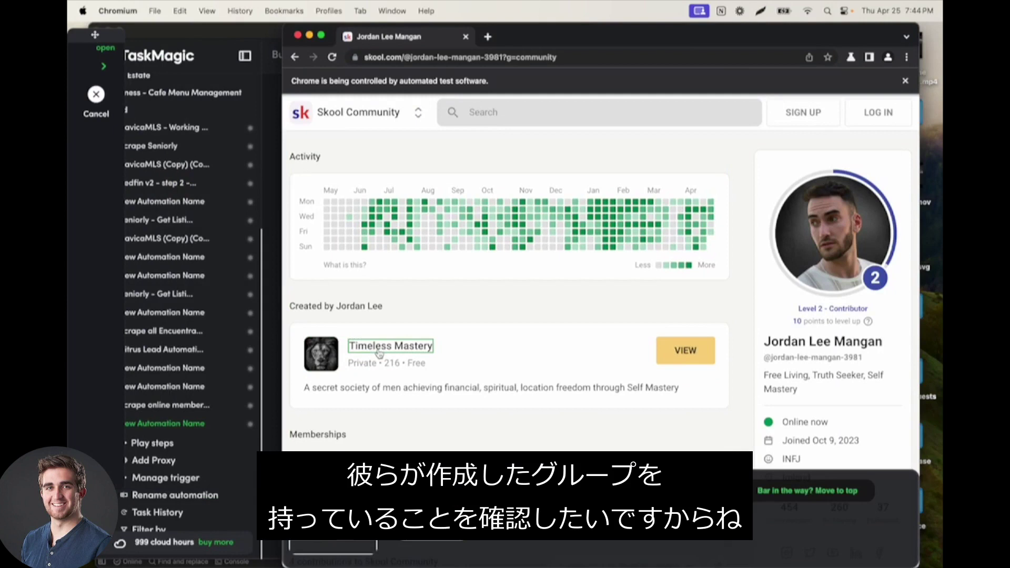
left_click(382, 345)
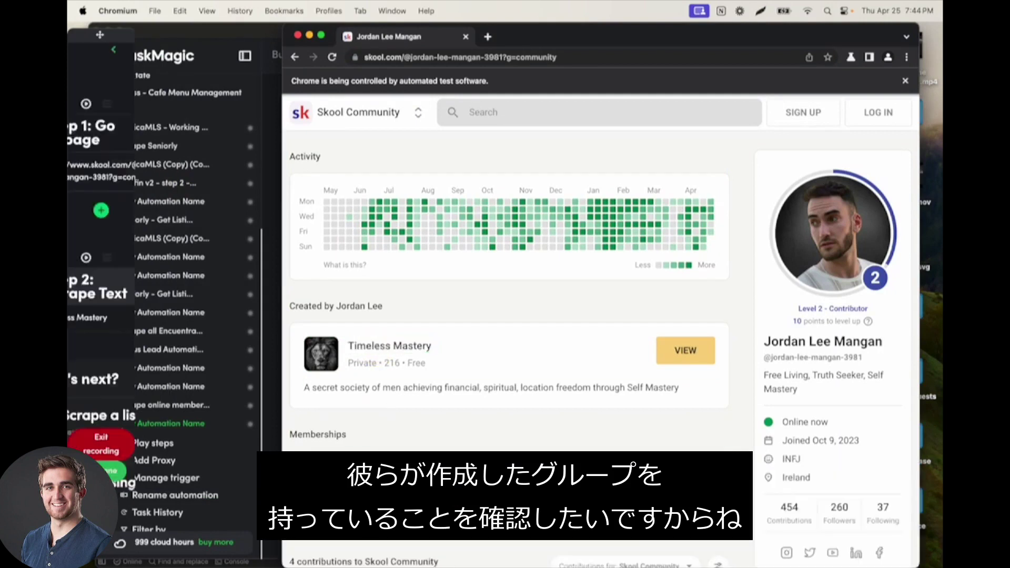
left_click(170, 199)
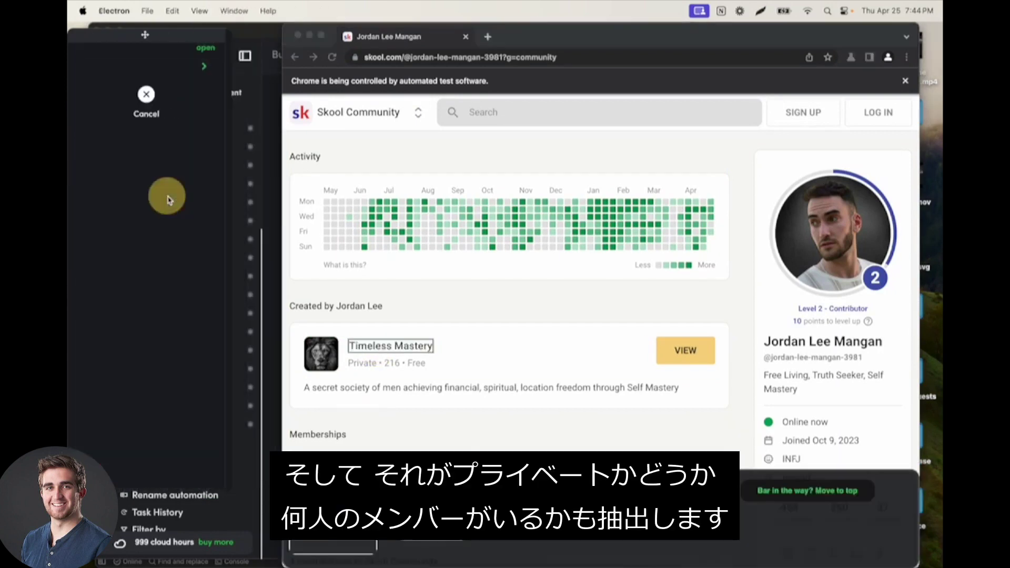
left_click(390, 368)
left_click(366, 369)
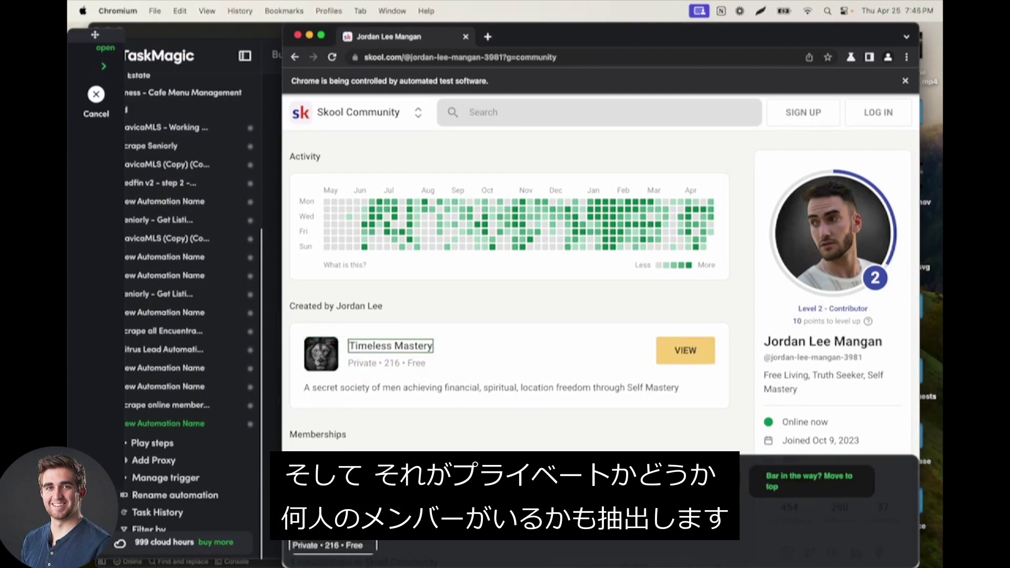
left_click(568, 473)
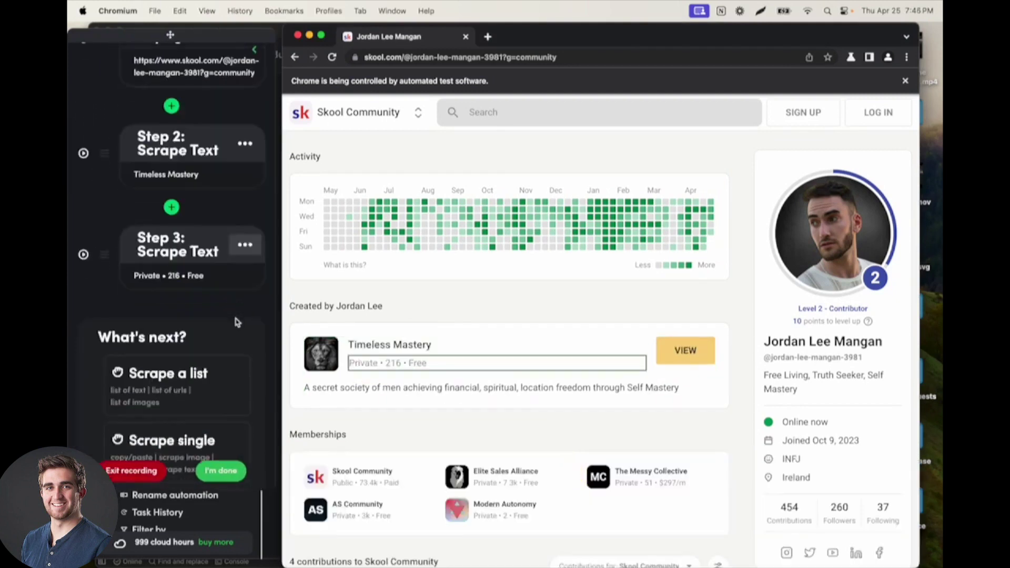
- Start another single scrape capturing the member's name, username and Instagram link in separate columns, with the Instagram column scraping links
left_click(164, 182)
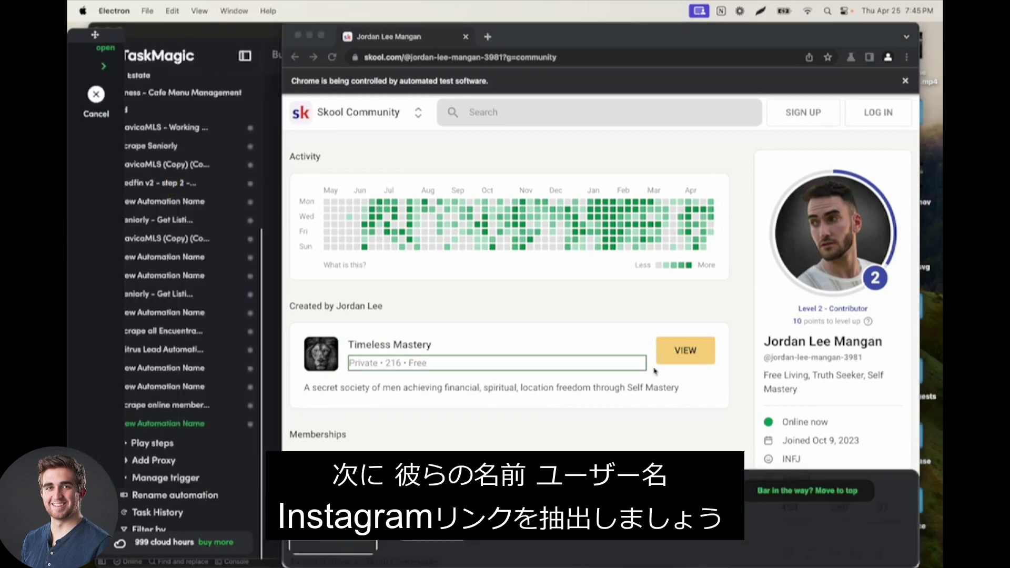
scroll(778, 354, "down", 2)
scroll(777, 354, "down", 5)
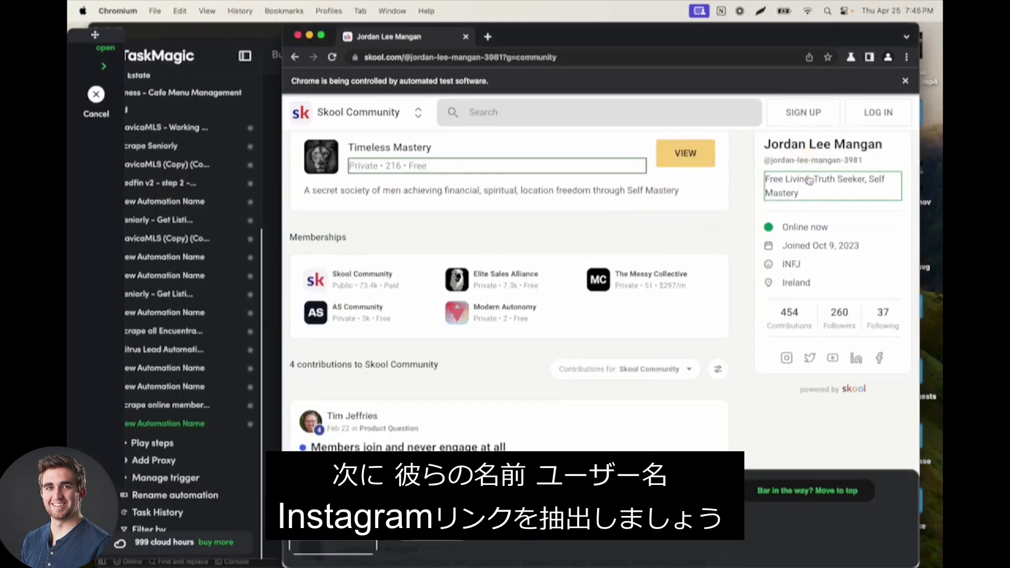
left_click(815, 150)
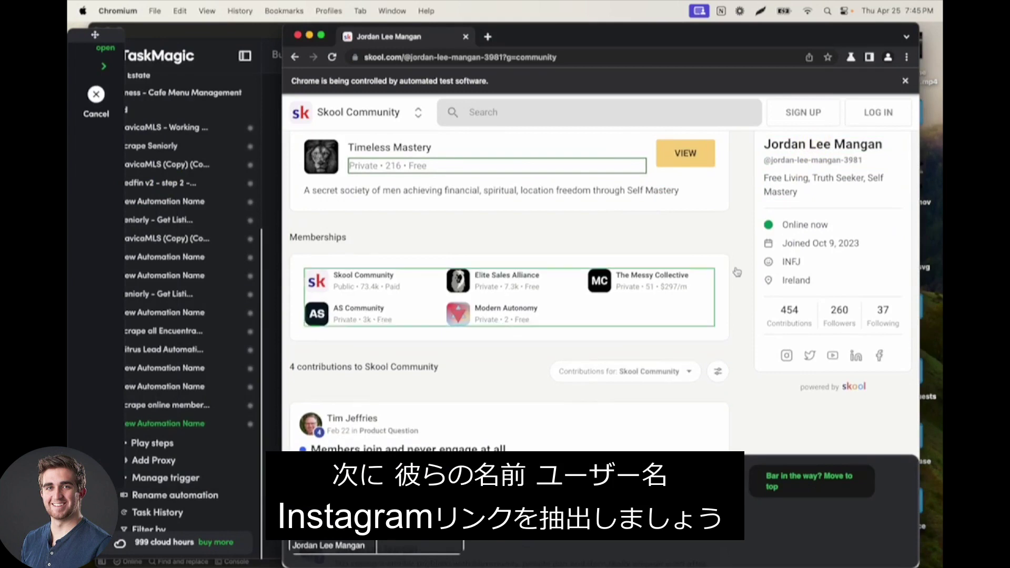
left_click(809, 168)
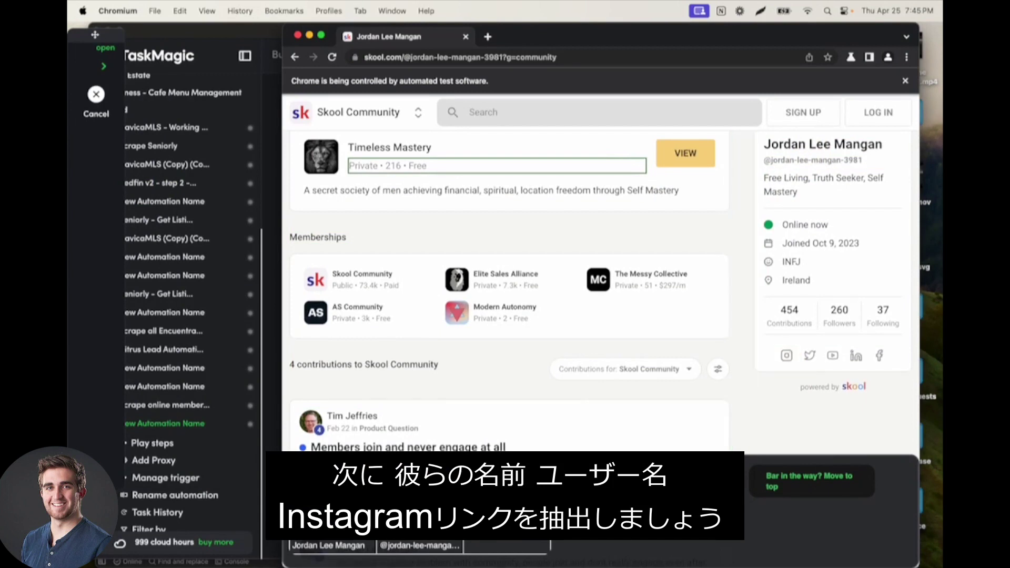
left_click(580, 480)
left_click(572, 433)
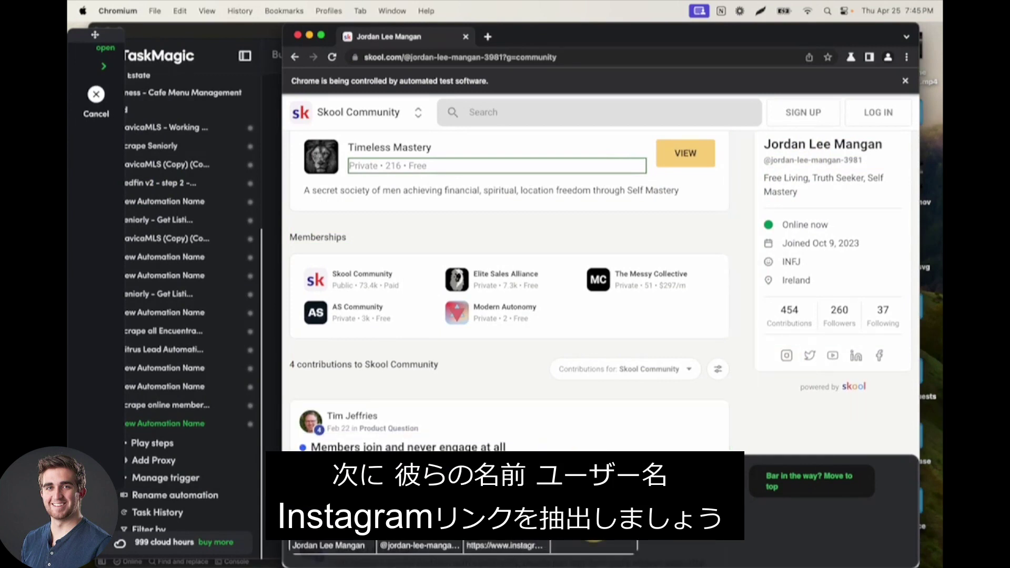
- Add the member's Twitter and YouTube profiles as columns that scrape links
left_click(810, 357)
left_click(628, 518)
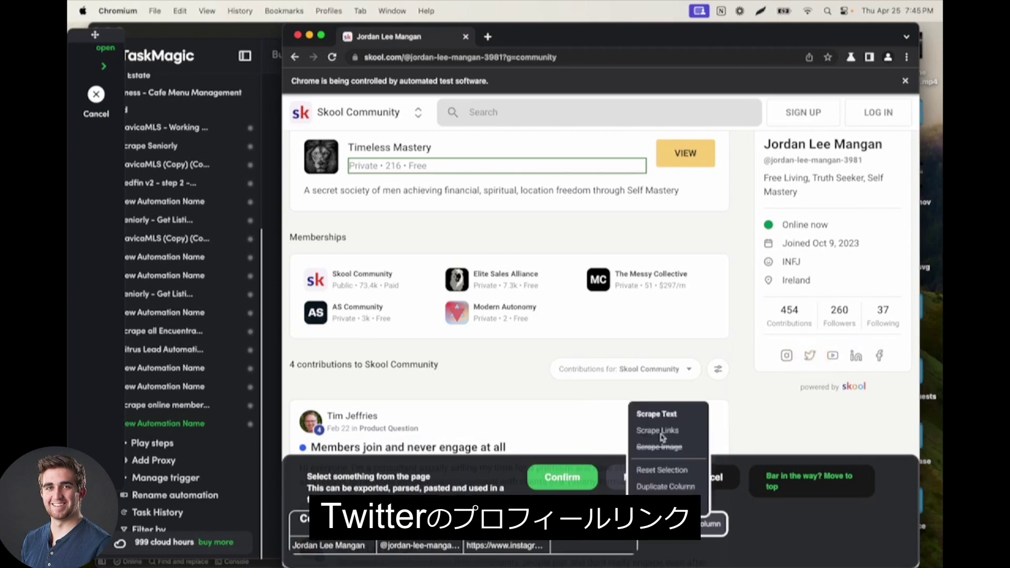
left_click(657, 431)
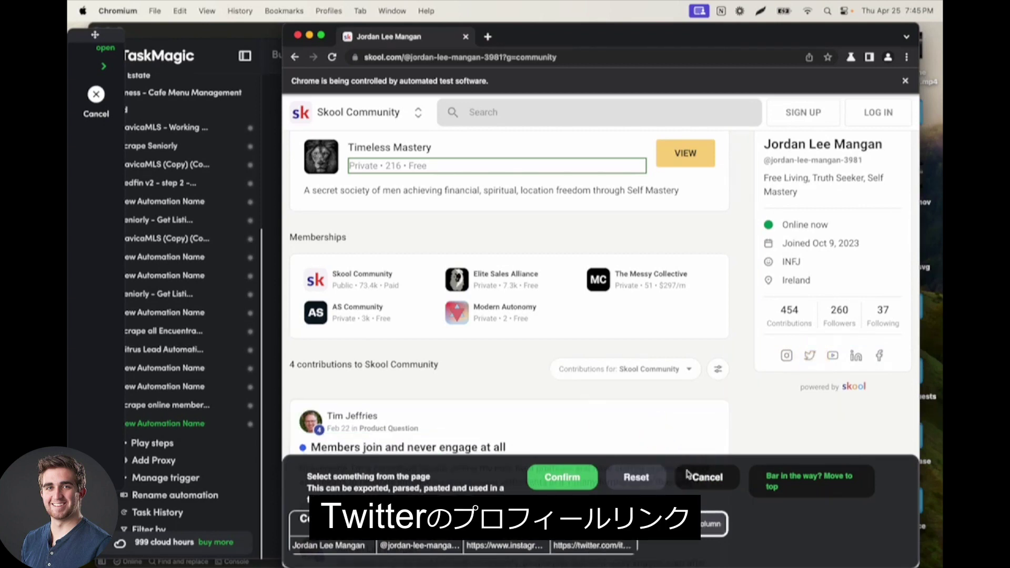
left_click(713, 522)
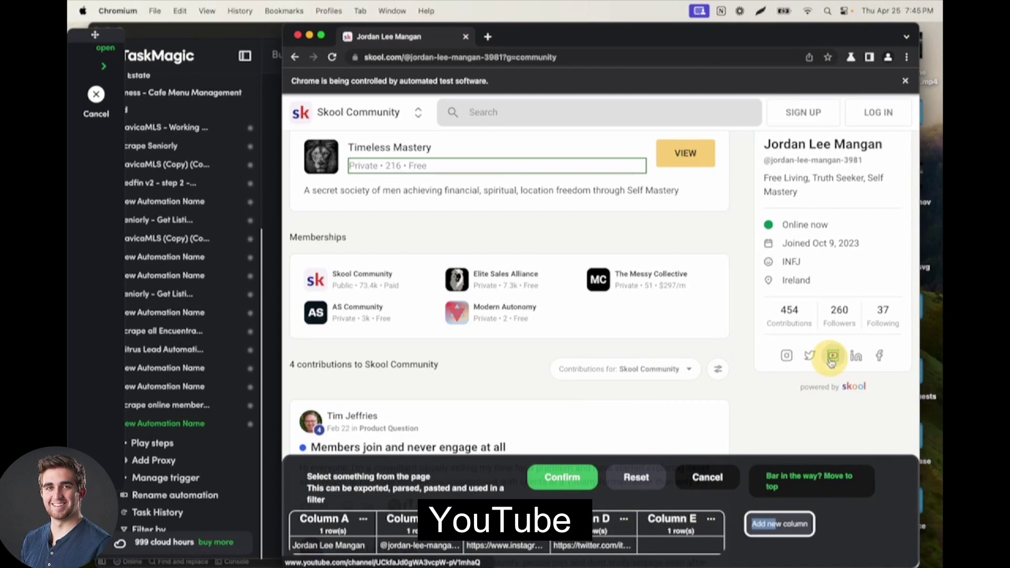
left_click(711, 518)
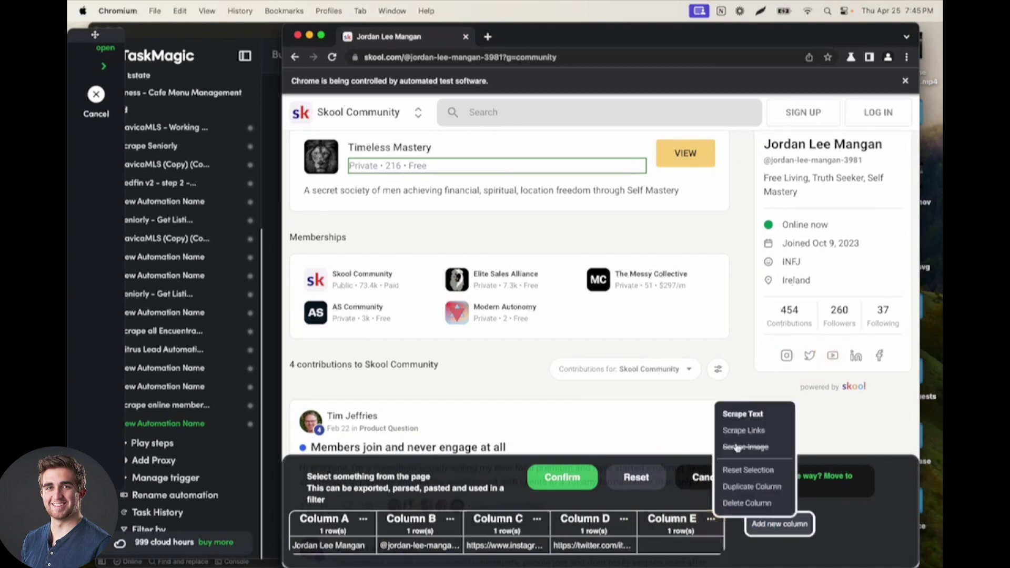
left_click(739, 433)
- Add the member's LinkedIn and Facebook profiles as columns that scrape links, and confirm the scrape selection
left_click(779, 523)
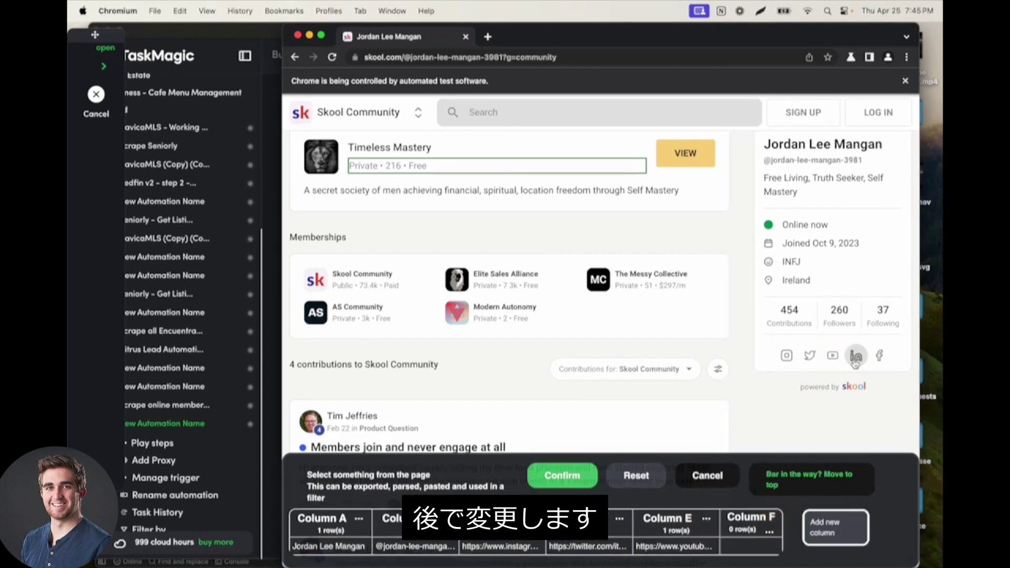
left_click(854, 363)
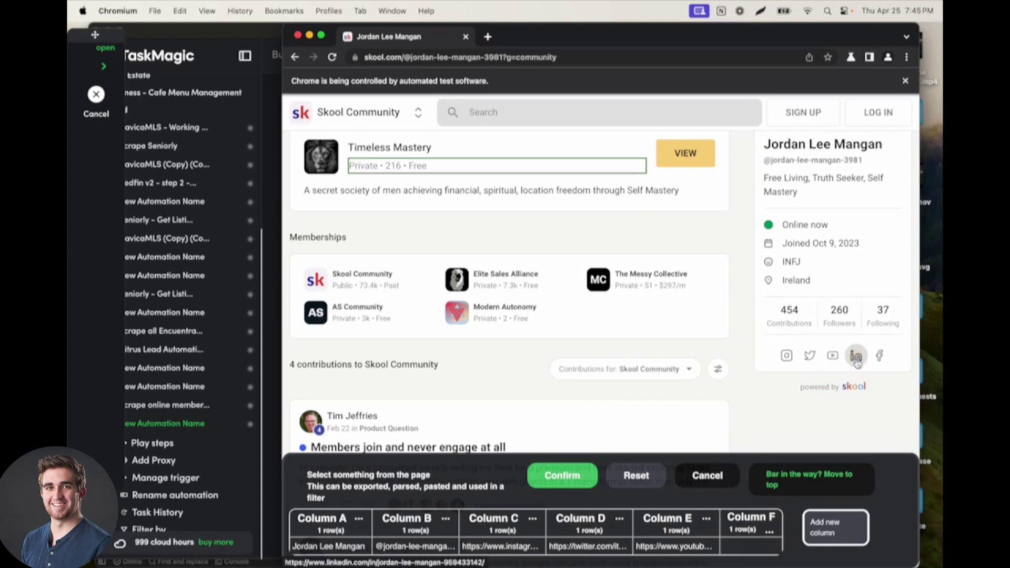
left_click(835, 527)
left_click(881, 357)
left_click(742, 531)
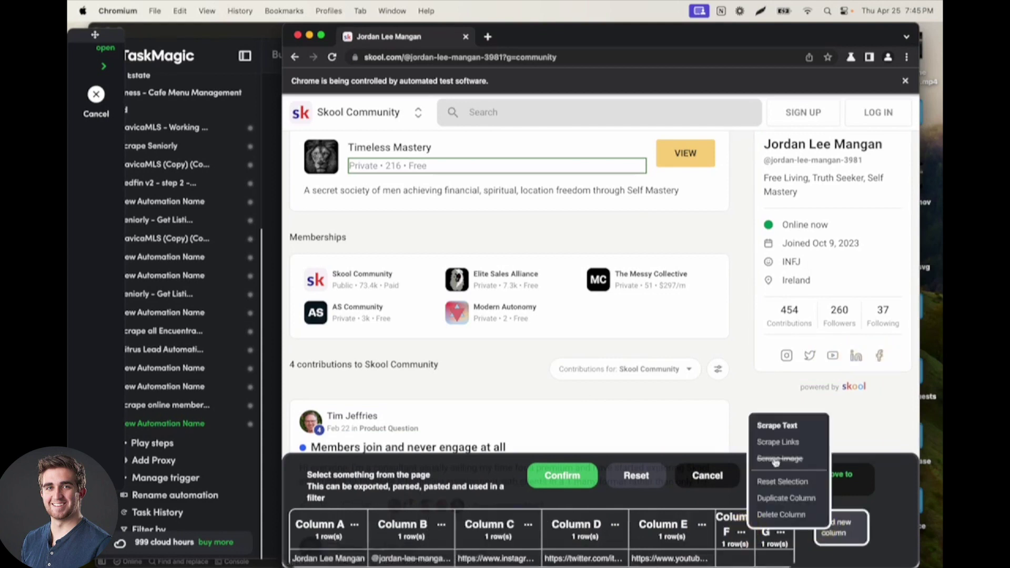
left_click(778, 449)
left_click(829, 534)
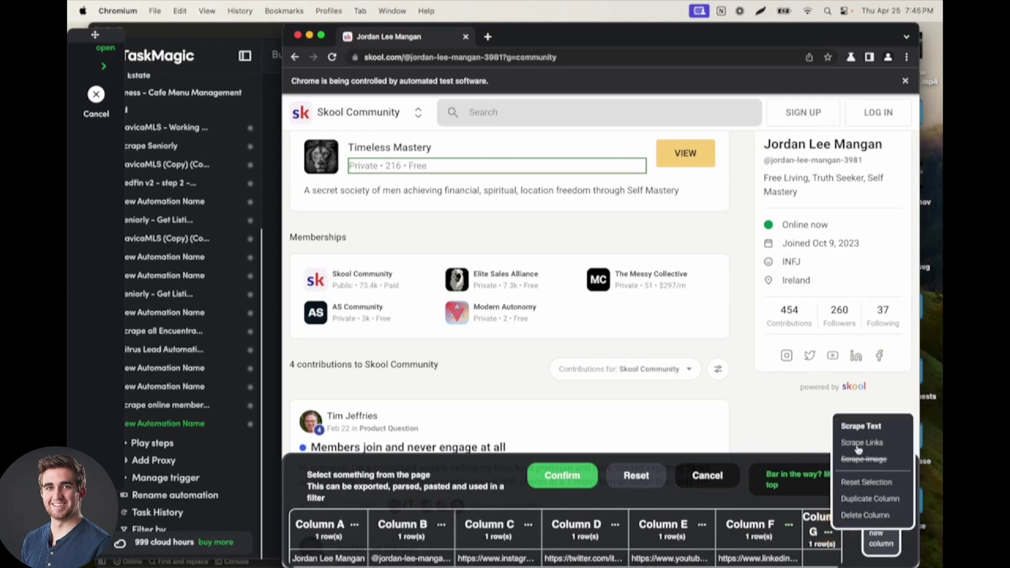
left_click(862, 448)
left_click(592, 475)
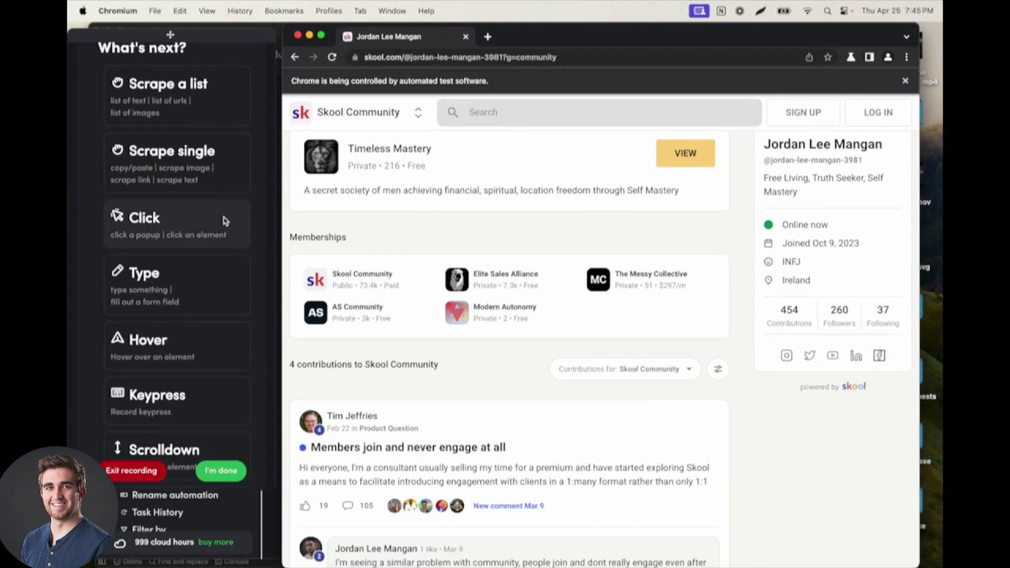
- Finish the recording and choose a List trigger for the new automation, opening its schedule setup
scroll(223, 221, "up", 5)
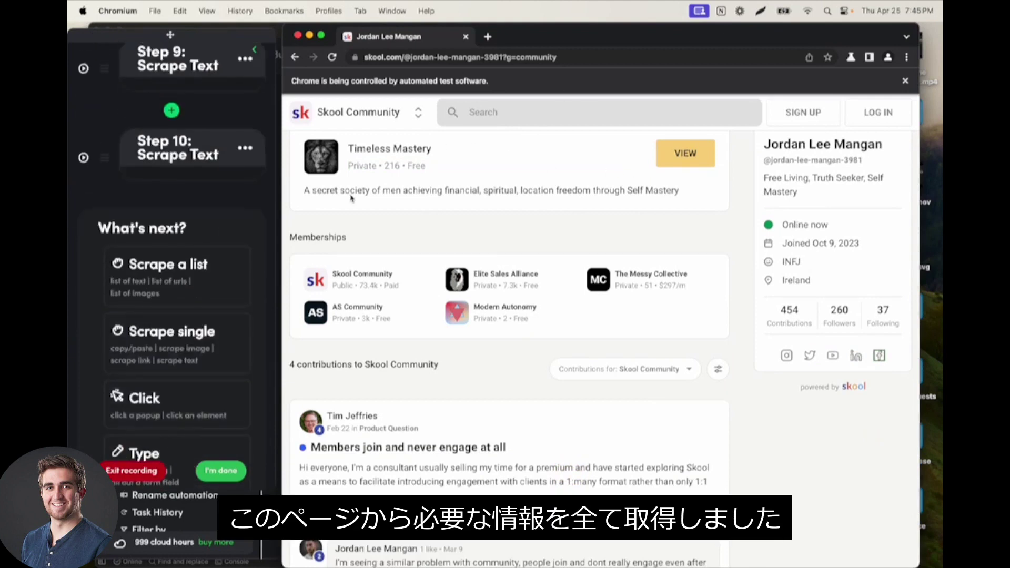
left_click(221, 471)
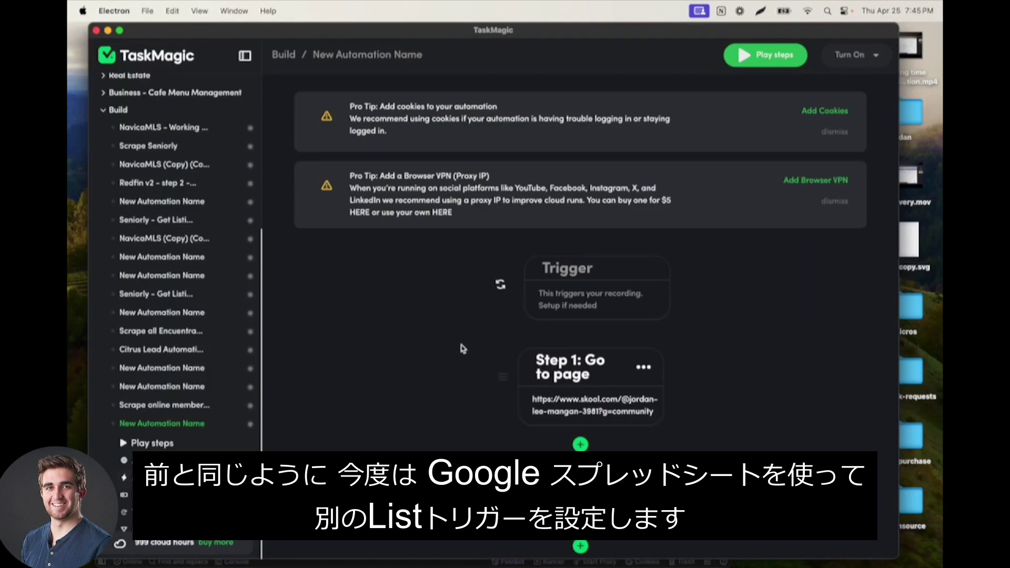
left_click(578, 302)
left_click(585, 194)
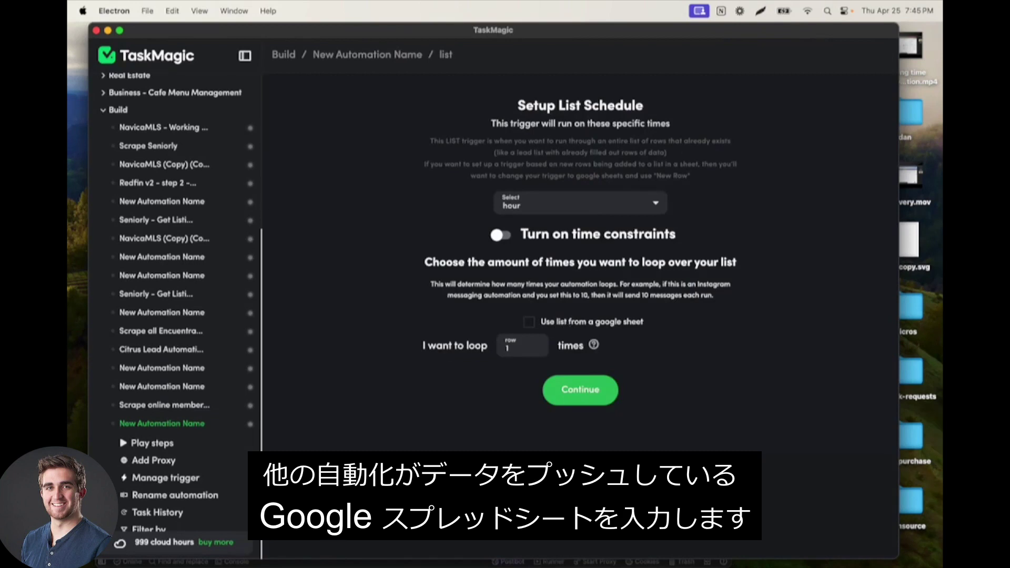
- Switch to the Skool Members spreadsheet in Chrome and add a second sheet for the profile data
key("super+Tab")
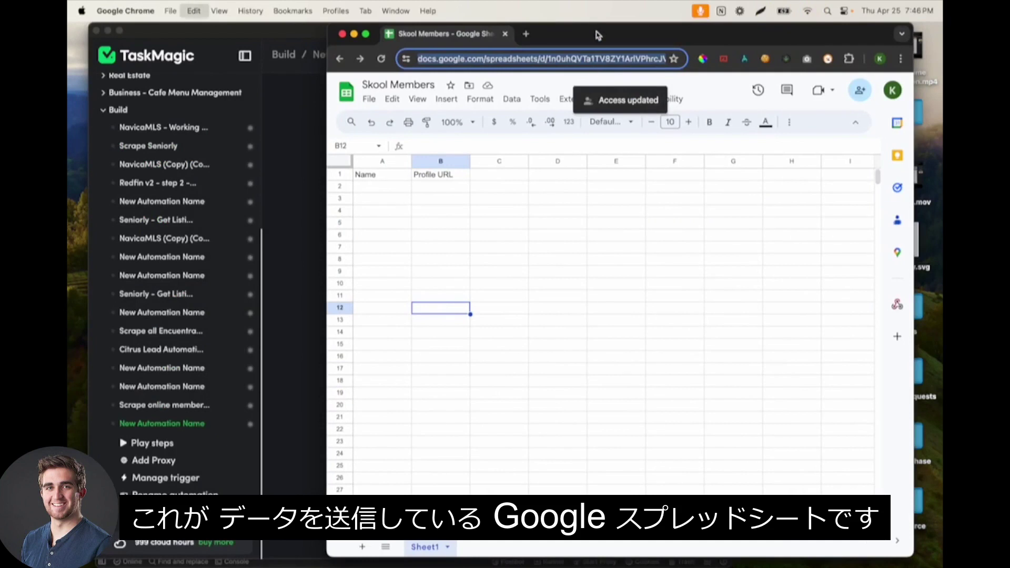
left_click_drag(593, 30, 606, 30)
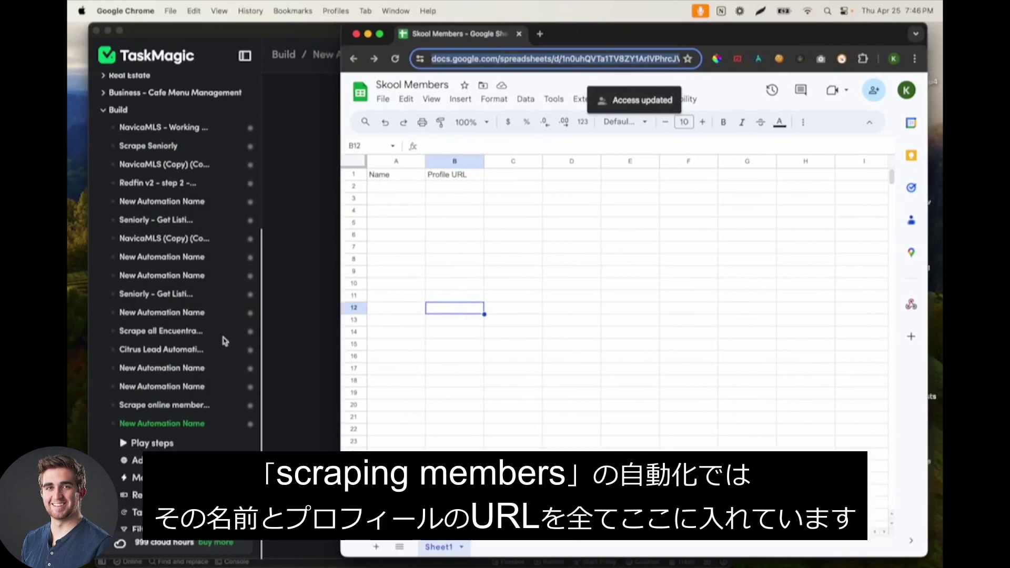
left_click(392, 187)
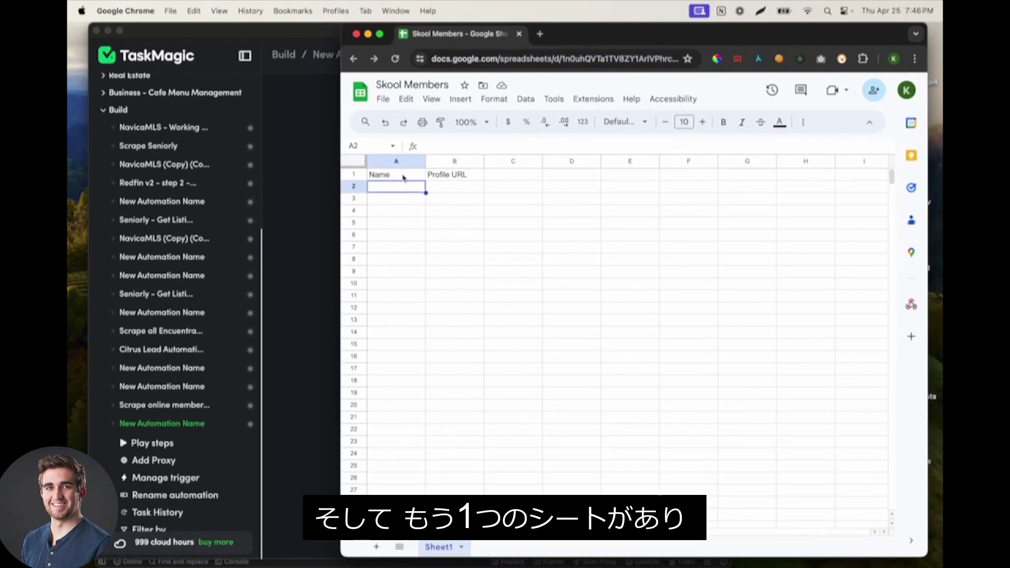
left_click(376, 546)
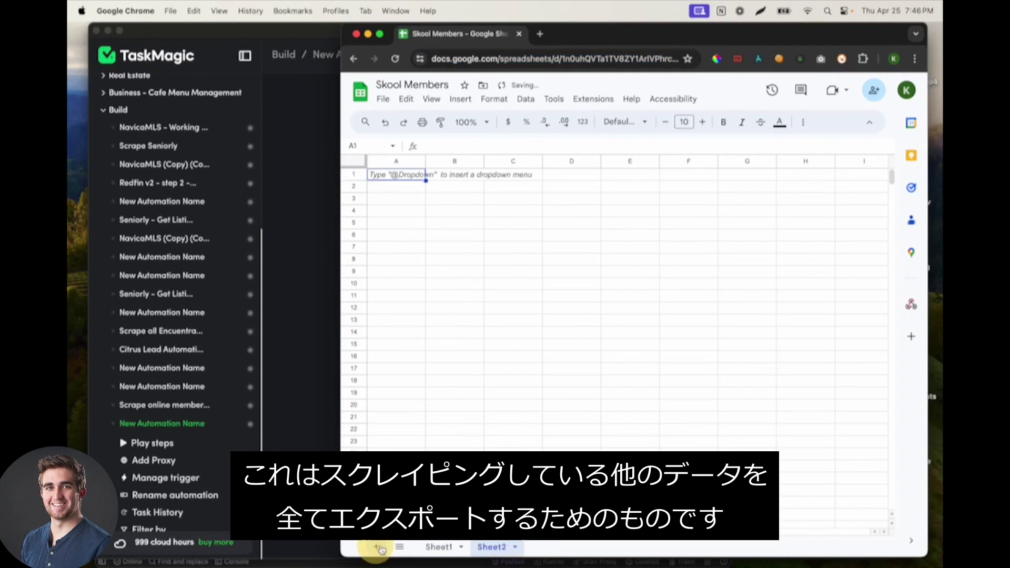
- Enter the headers Community, Community Info, Name, Username and Instagram in row 1 of Sheet2, columns A to E
left_click(306, 209)
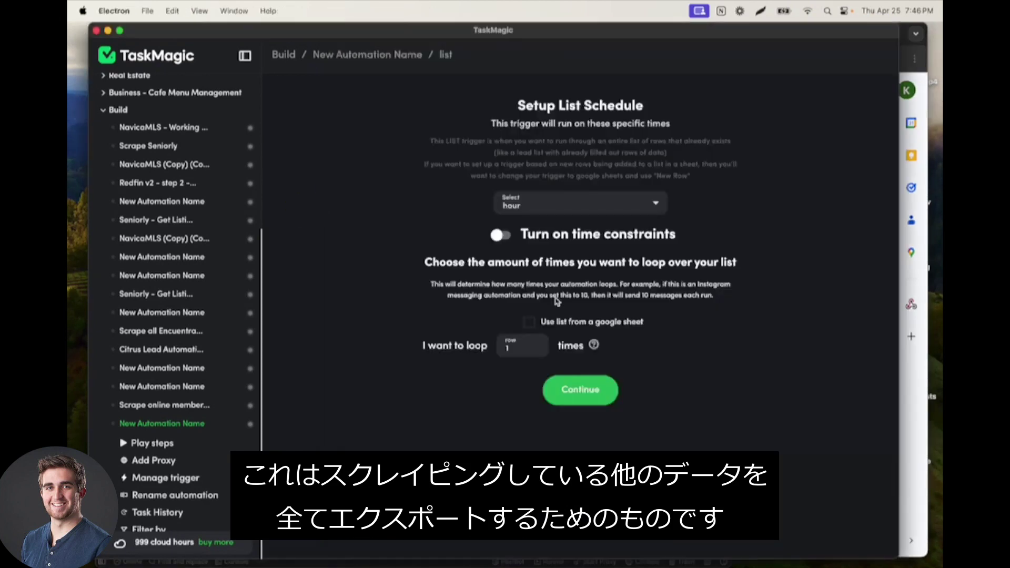
left_click(912, 30)
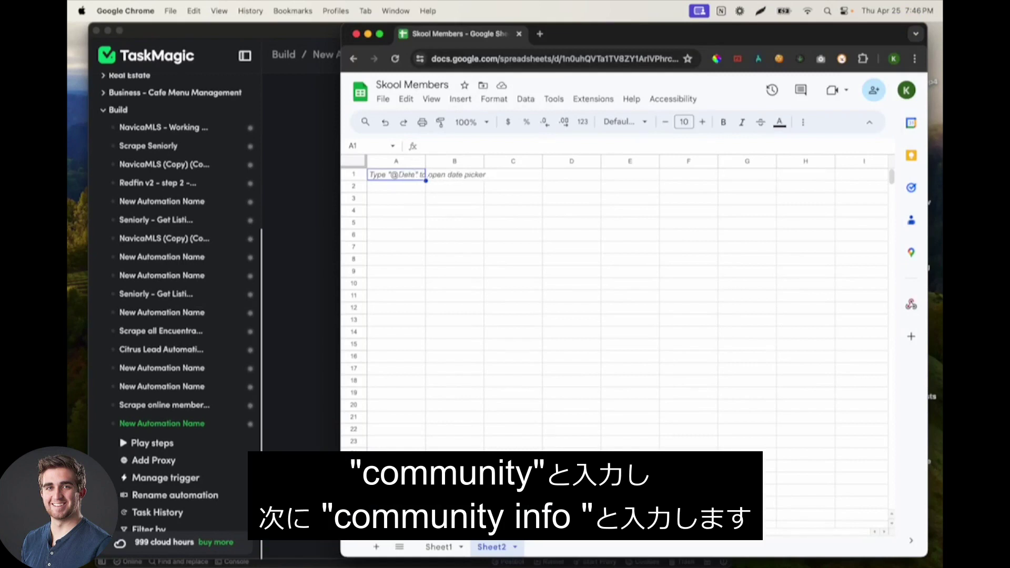
type("Community")
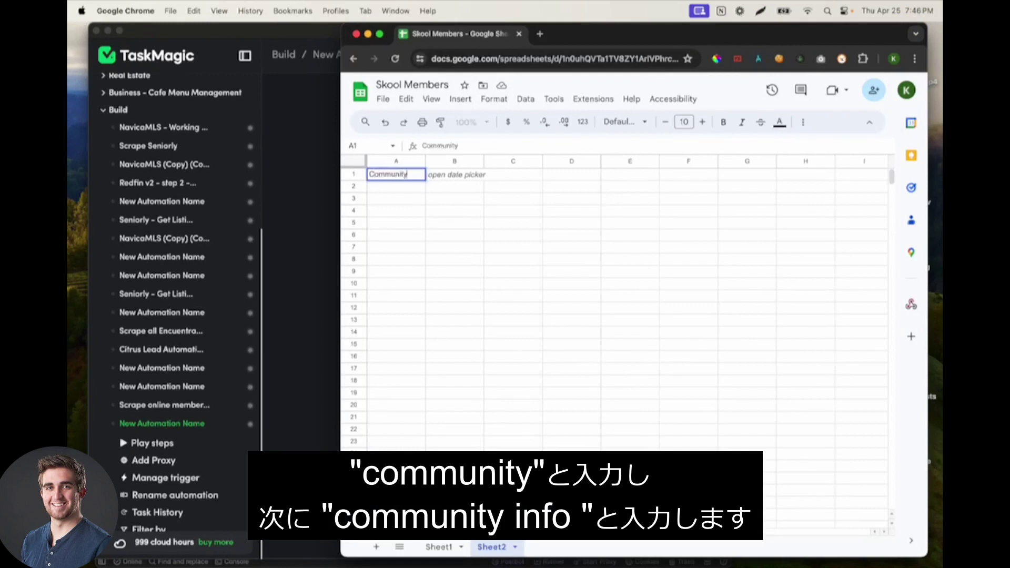
key("Tab")
type("Como")
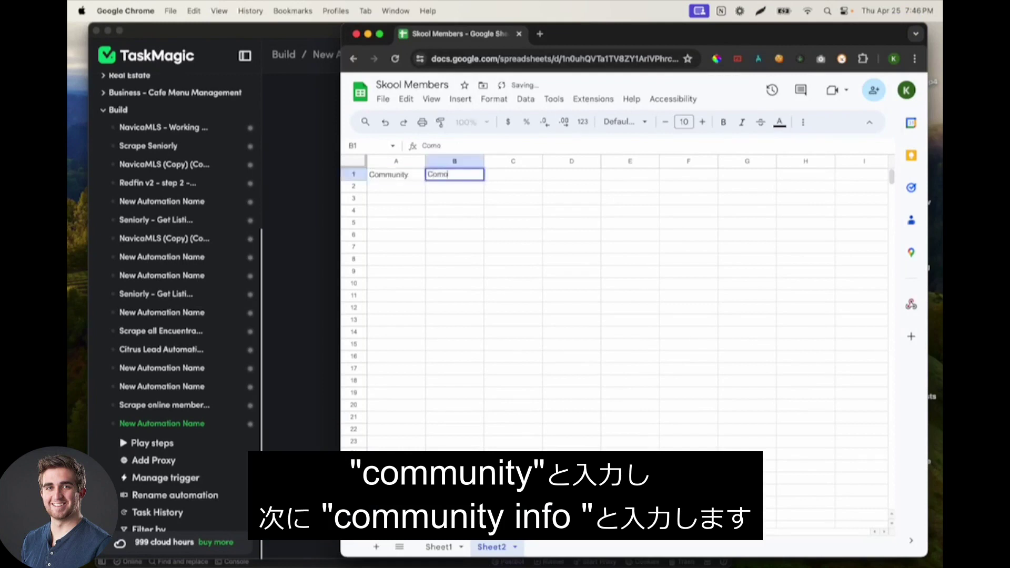
type("unity Info")
key("Tab")
type("Name")
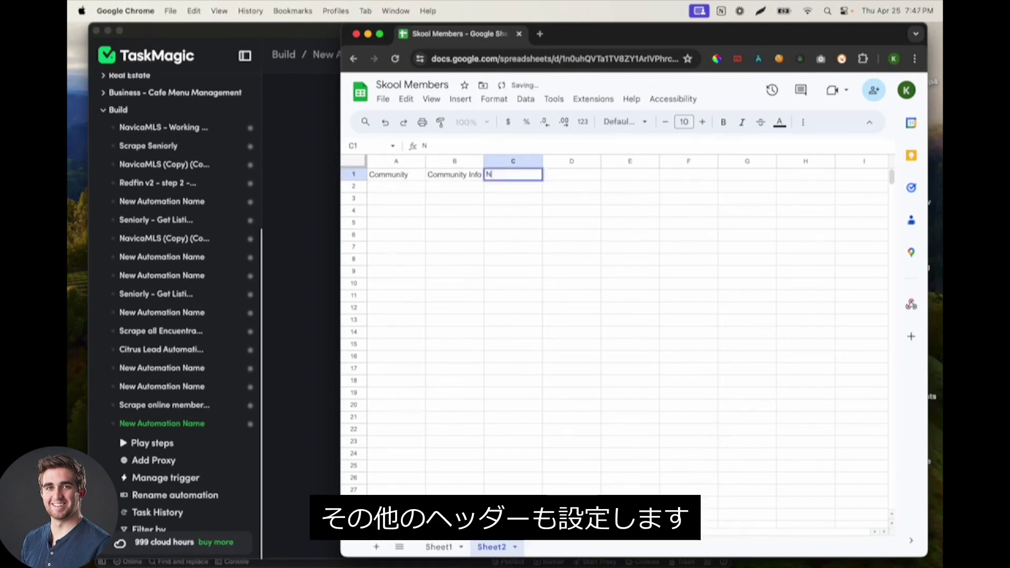
key("Tab")
type("Username")
key("Tab")
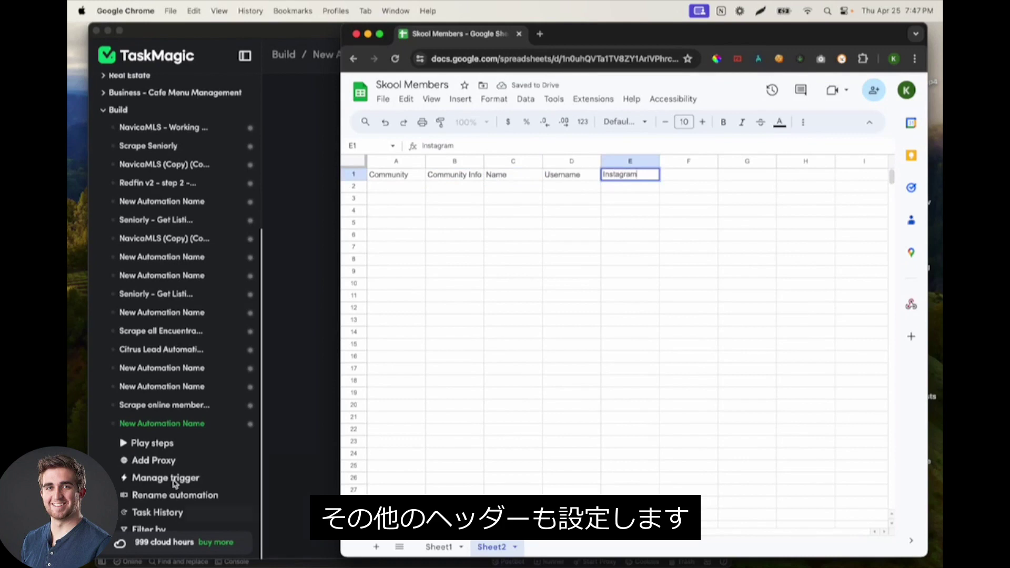
left_click(700, 199)
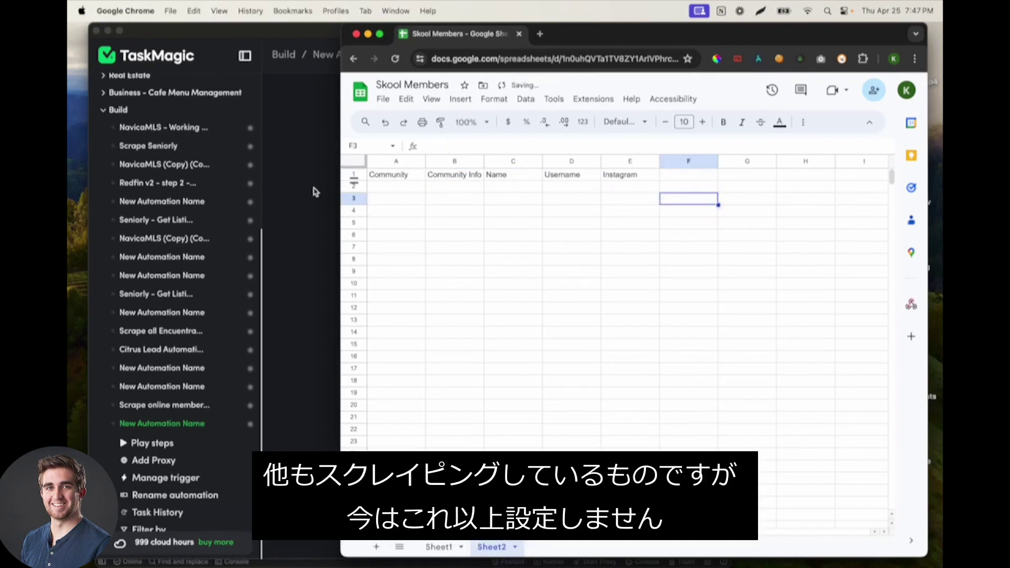
- Switch to TaskMagic, enable a Google Sheet list for the trigger, and supply the Skool Members spreadsheet URL for its sheet connection
left_click(295, 149)
left_click_drag(882, 28, 861, 28)
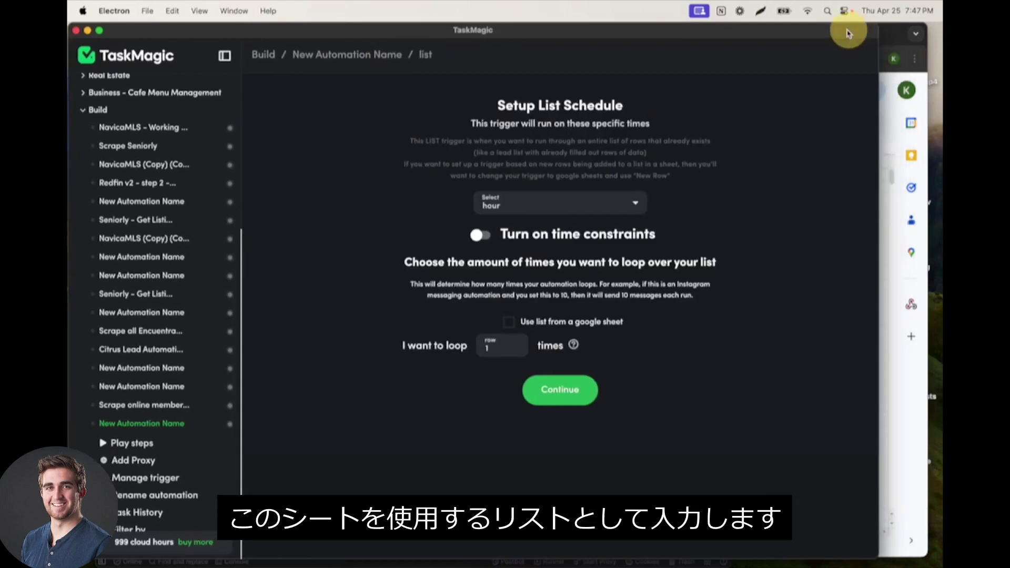
left_click(901, 29)
left_click(311, 185)
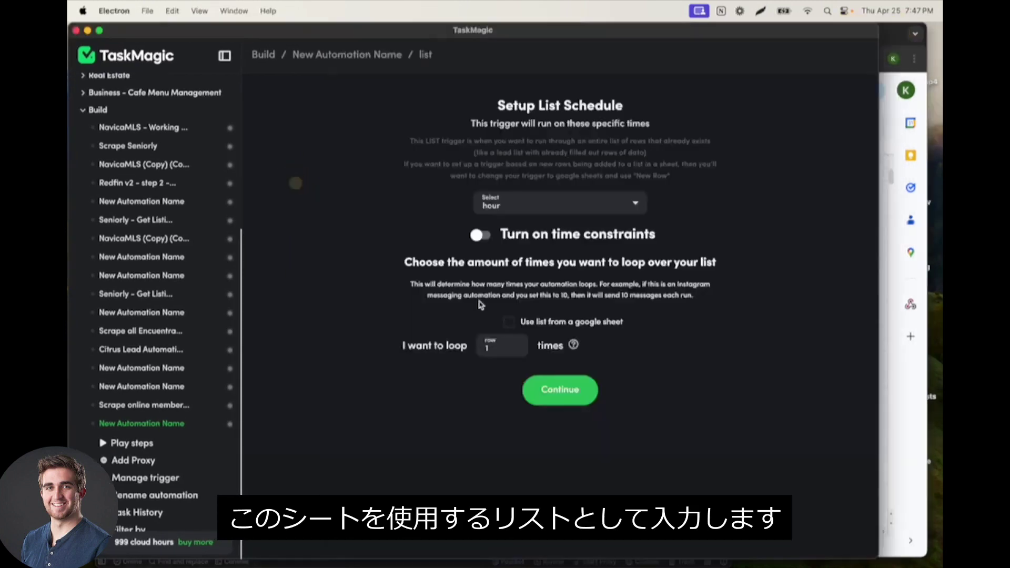
left_click(508, 322)
left_click(556, 376)
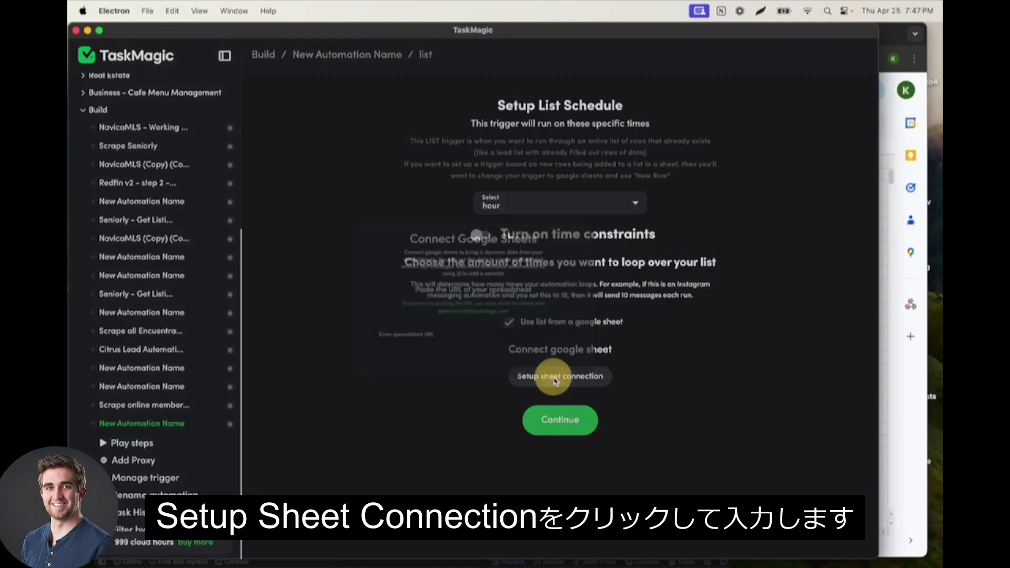
left_click(438, 350)
key("super+v")
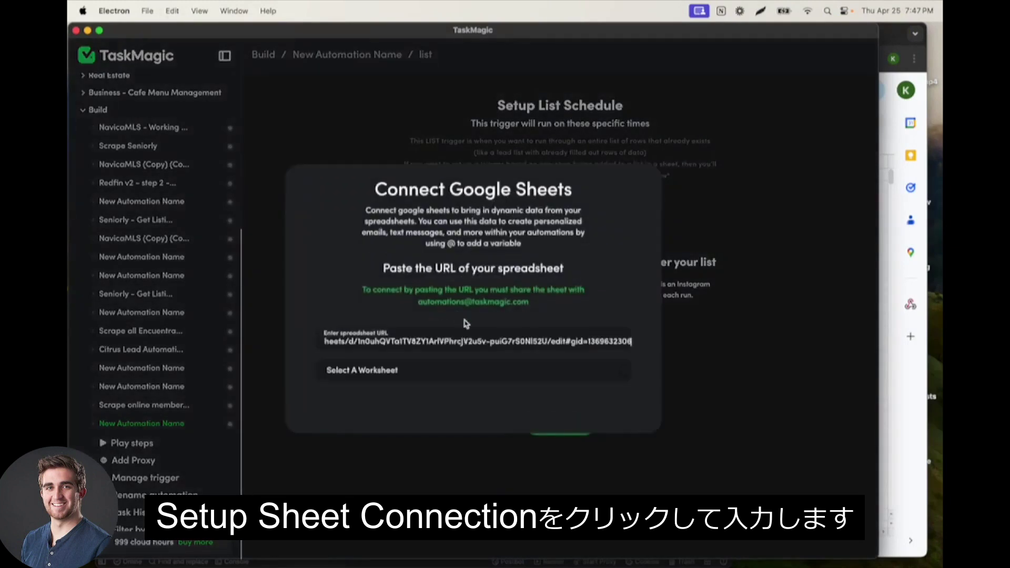
- Choose Sheet1 as the connected worksheet, confirm its Name and Profile URL headers, and return to the list schedule setup
left_click(440, 372)
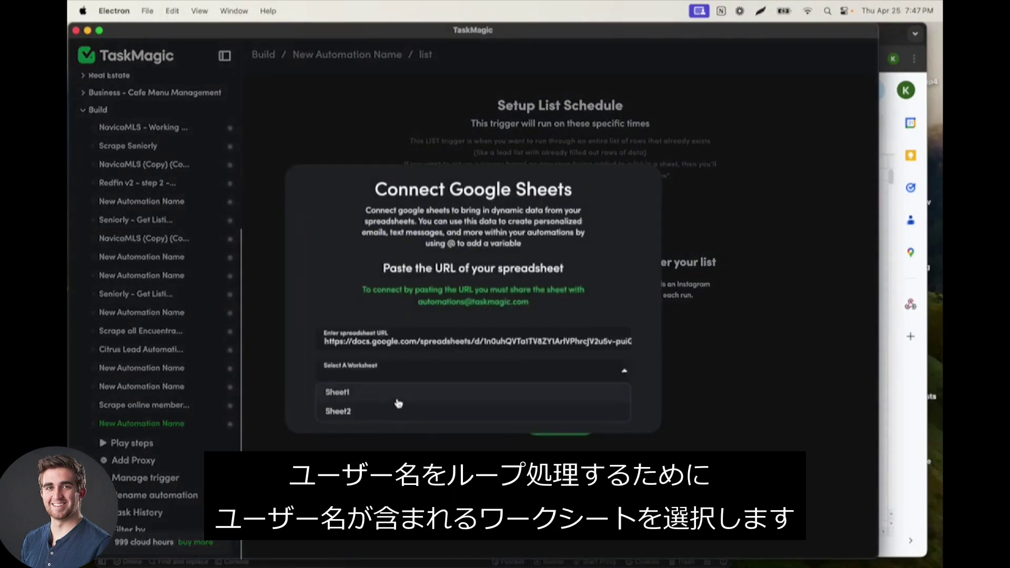
left_click(396, 398)
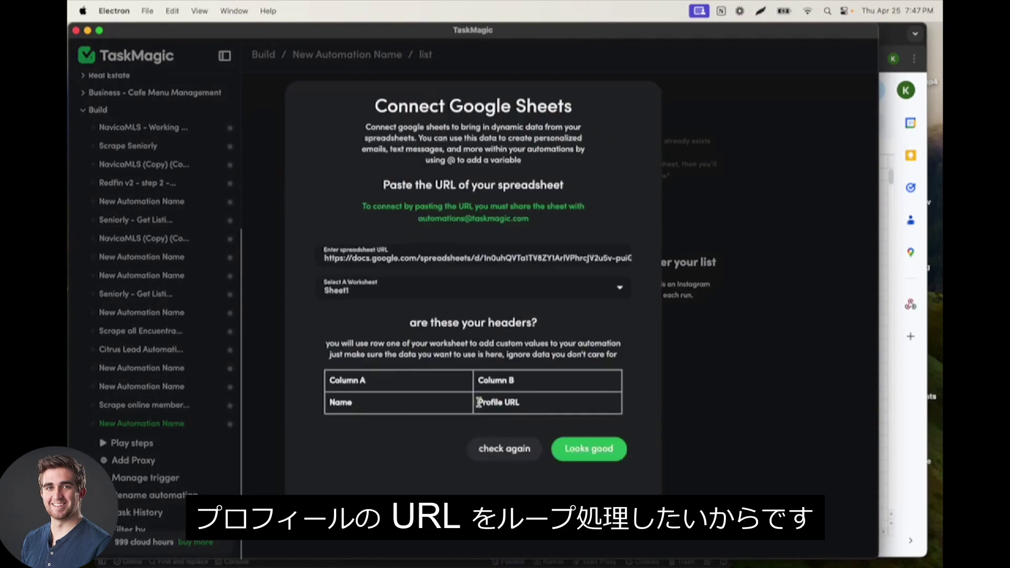
left_click_drag(478, 402, 521, 402)
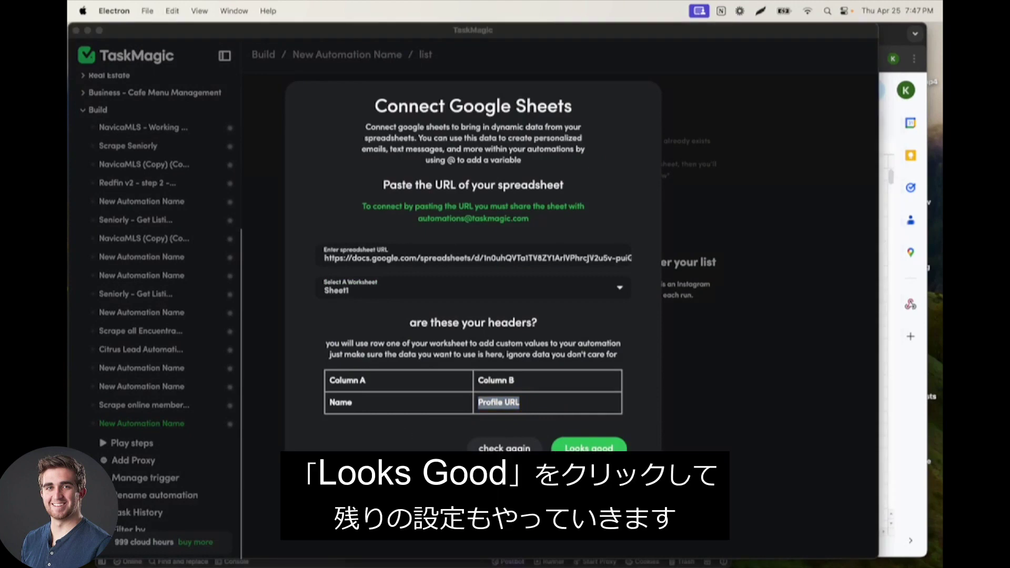
left_click(588, 447)
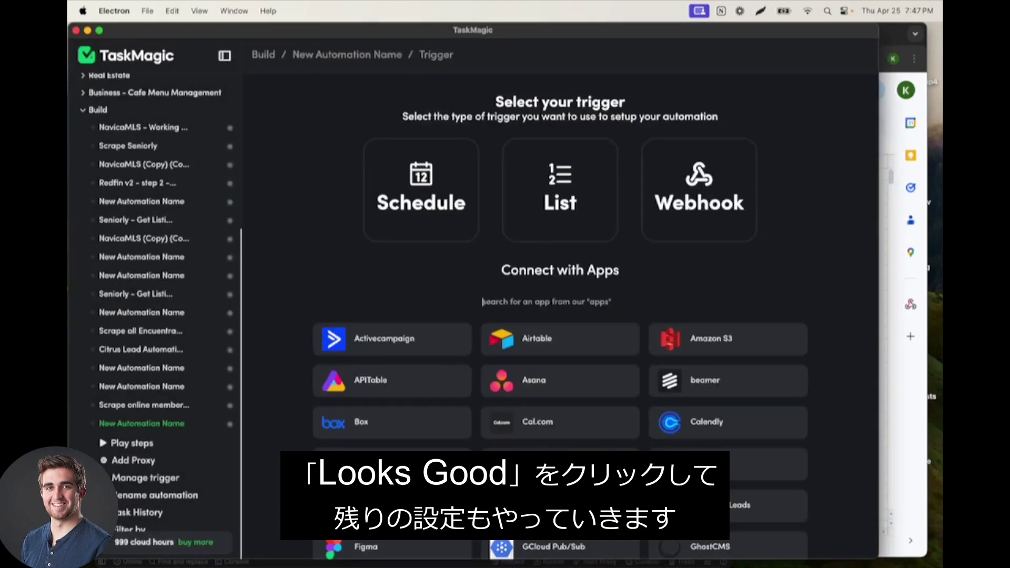
left_click(554, 36)
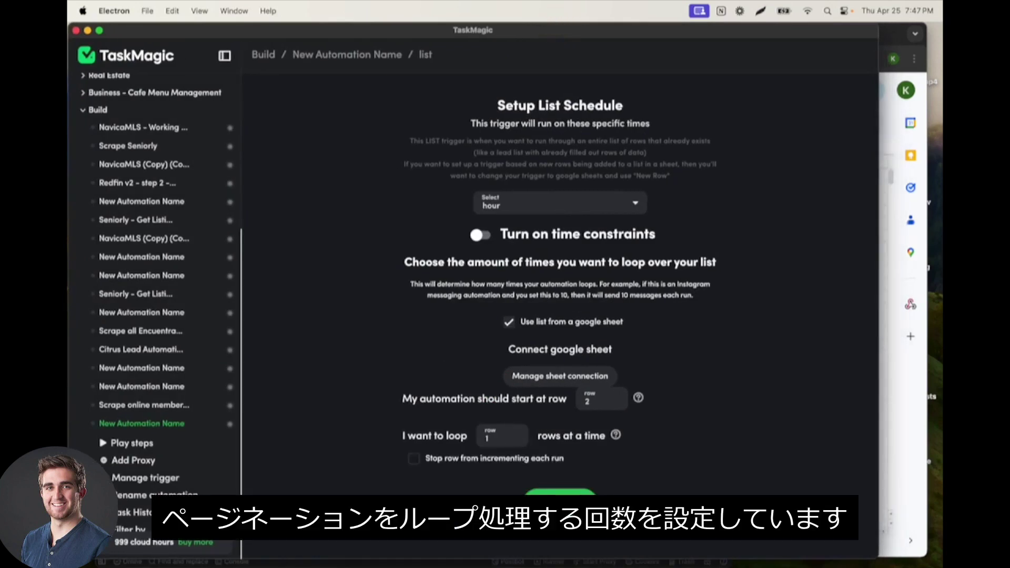
- Set the list trigger to loop 5 rows at a time, checking the rows from row 2 in Sheet1 of the spreadsheet
left_click(499, 434)
left_click_drag(500, 434, 465, 435)
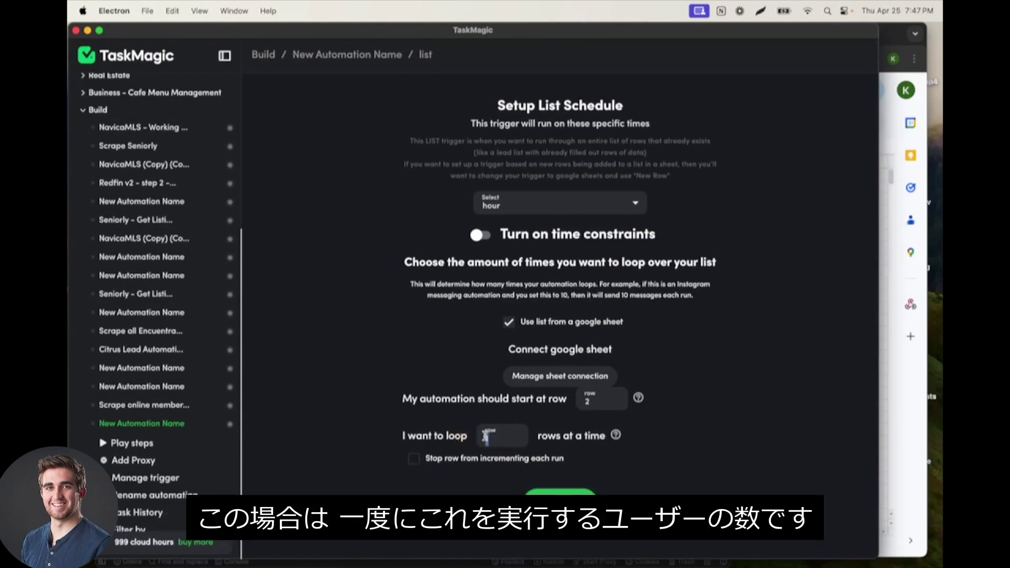
left_click(898, 33)
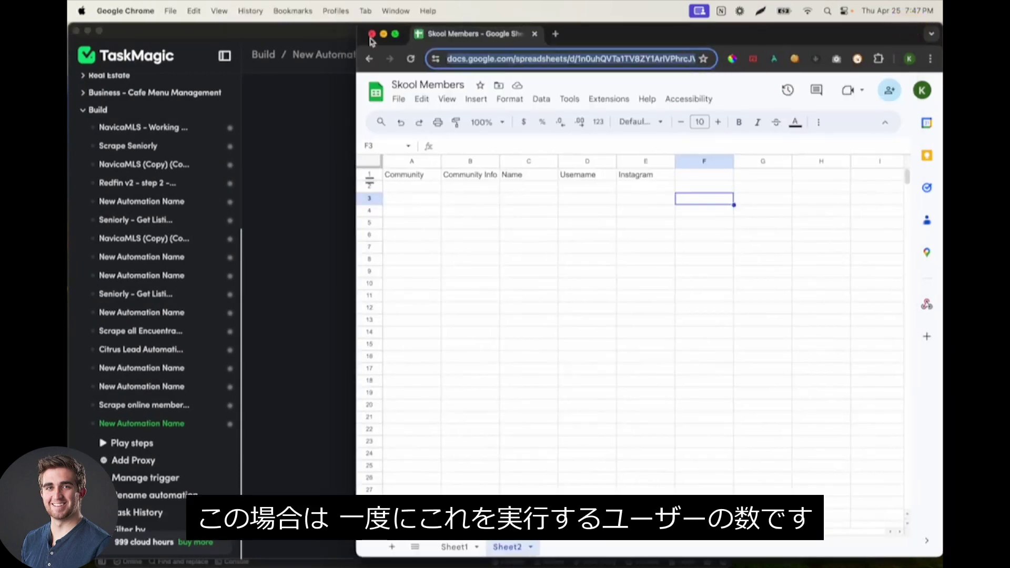
left_click(323, 41)
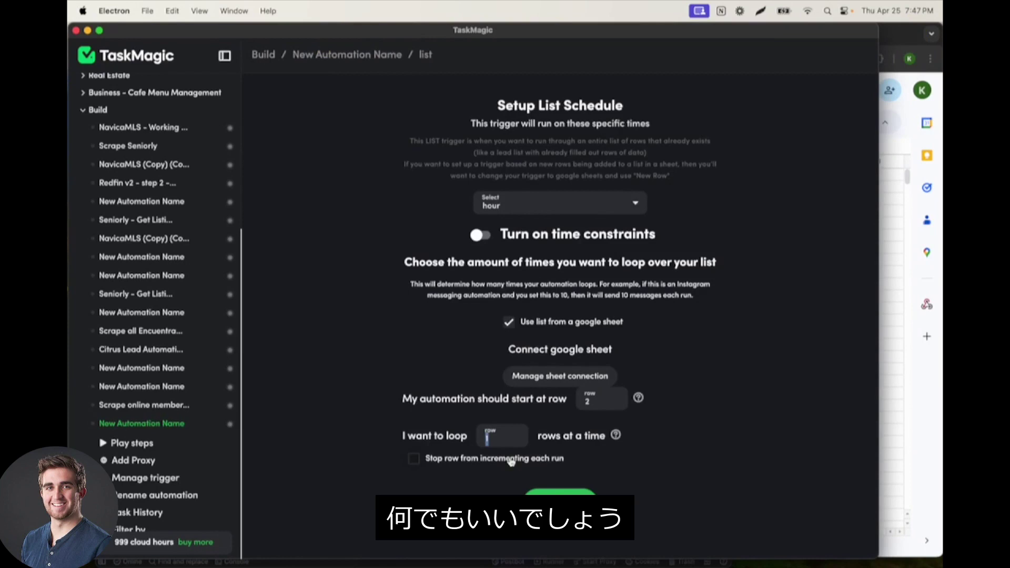
type("4")
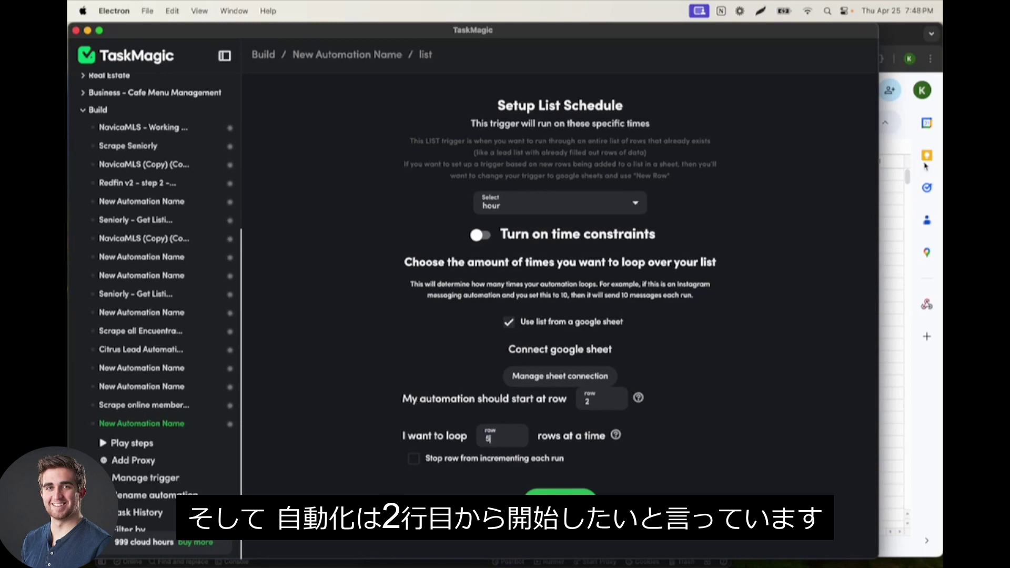
left_click(903, 174)
left_click(454, 546)
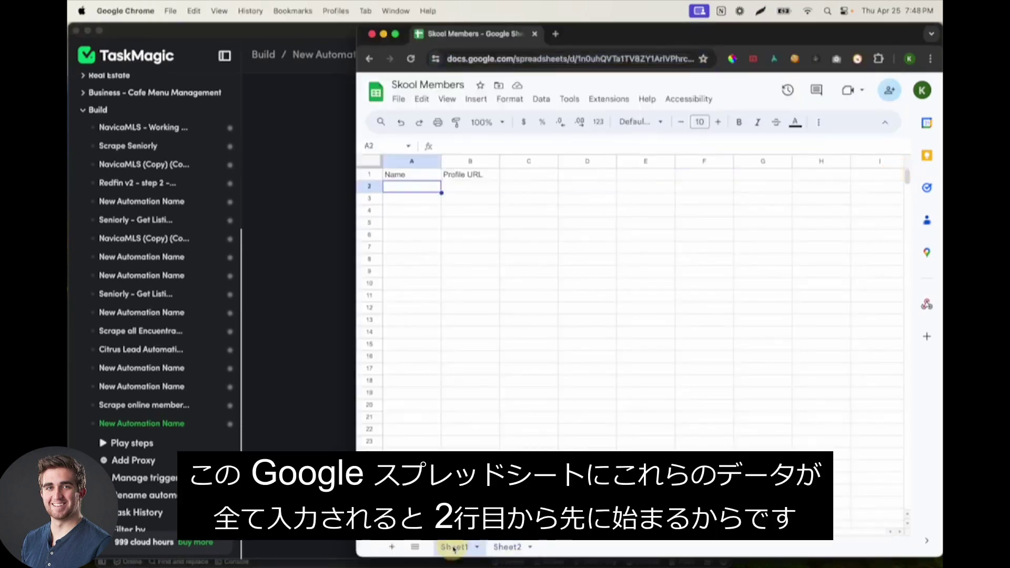
left_click_drag(406, 181, 405, 253)
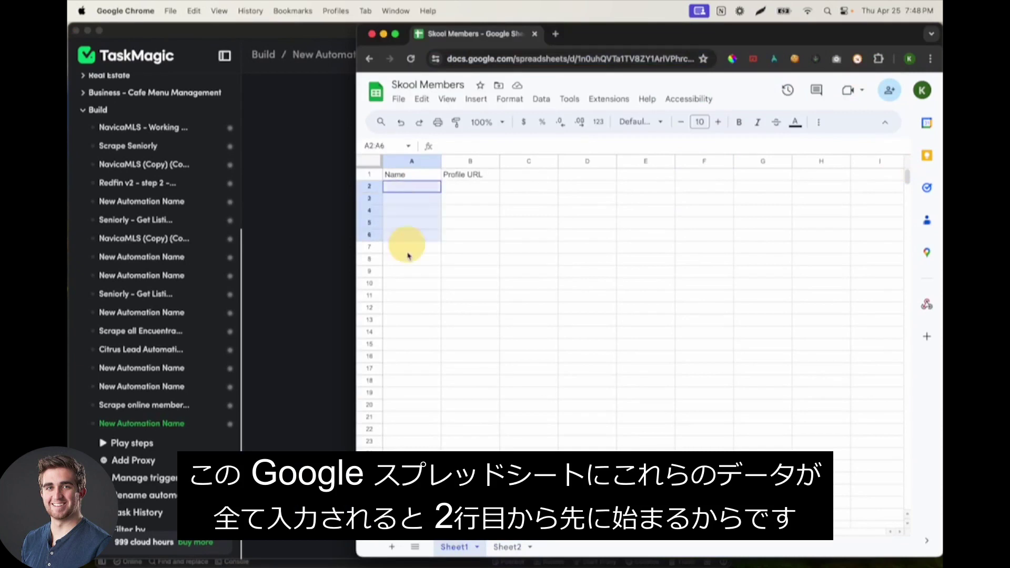
left_click(369, 186)
key("super+Tab")
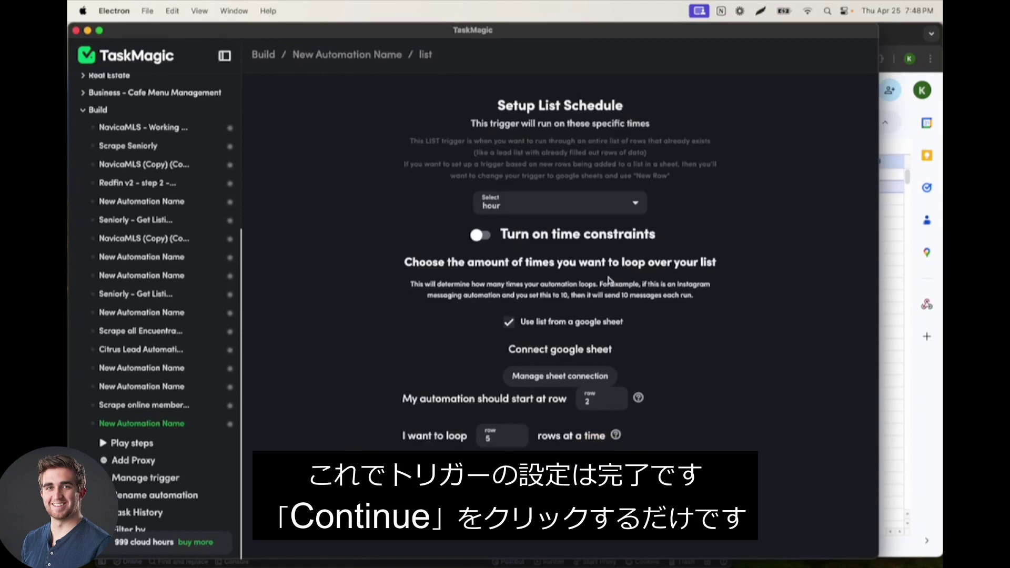
- Confirm the list trigger setup and dismiss the cookies and browser VPN tips
left_click(559, 473)
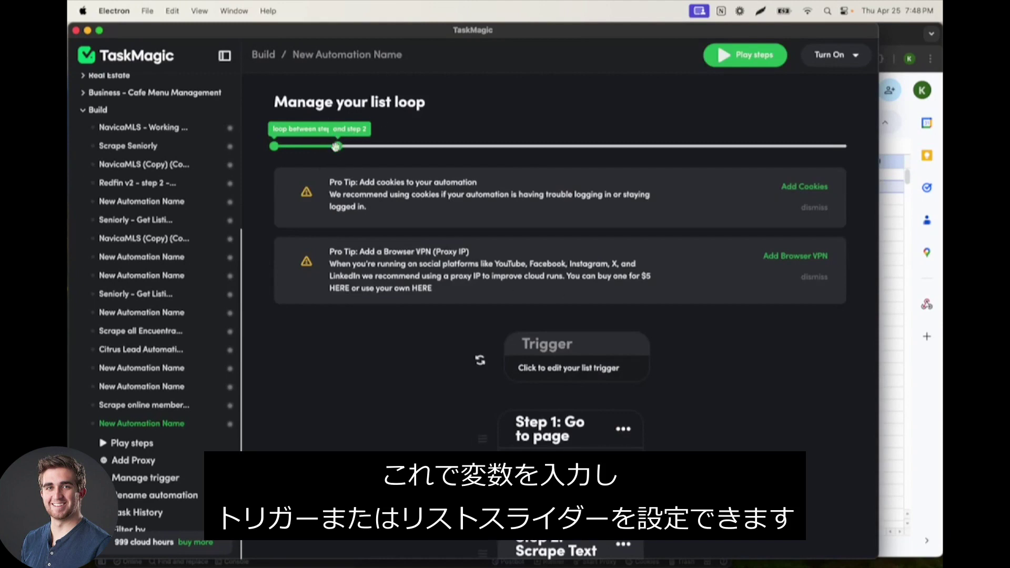
left_click(815, 210)
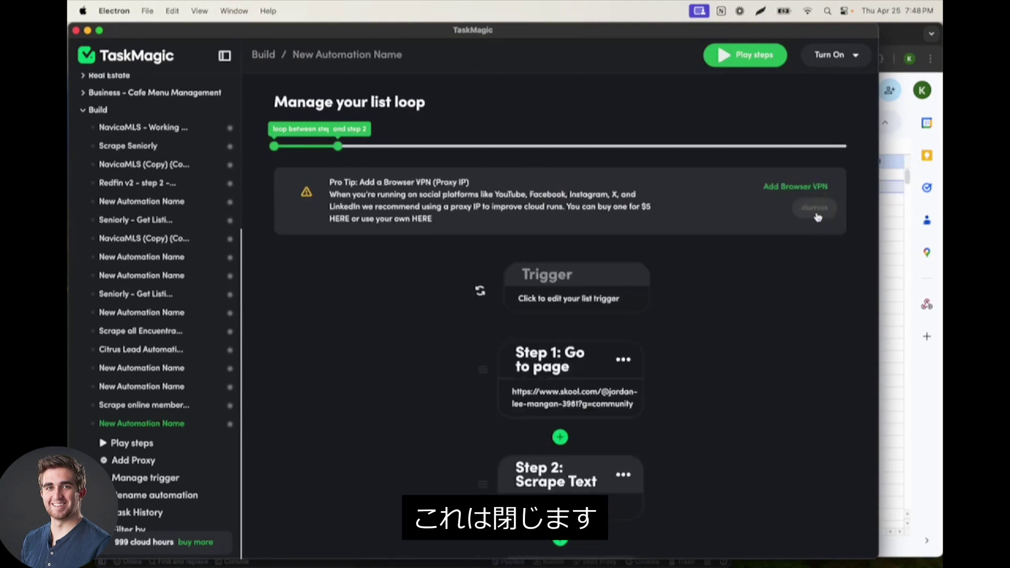
left_click(816, 211)
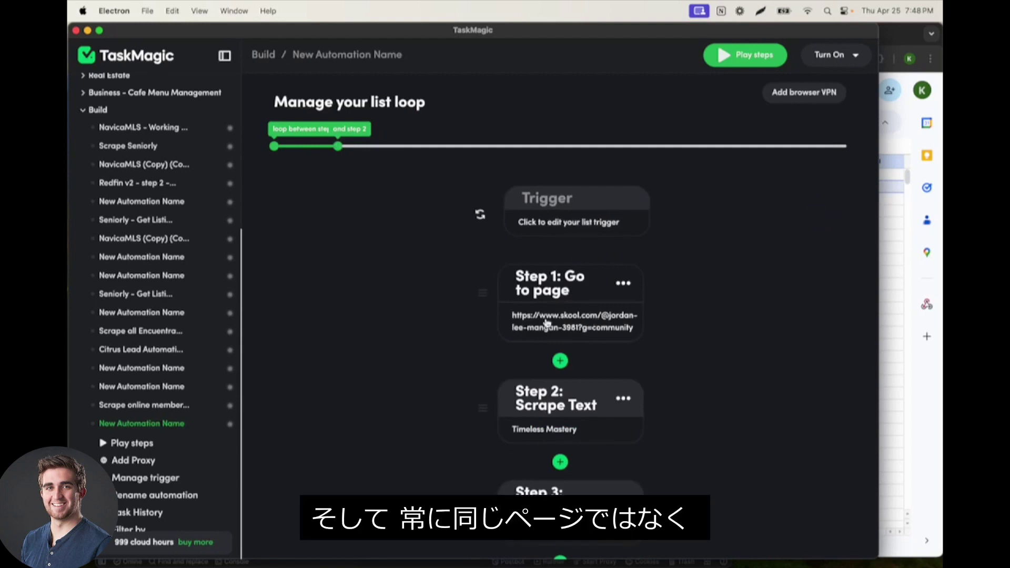
left_click(592, 321)
key("super+a")
key("BackSpace")
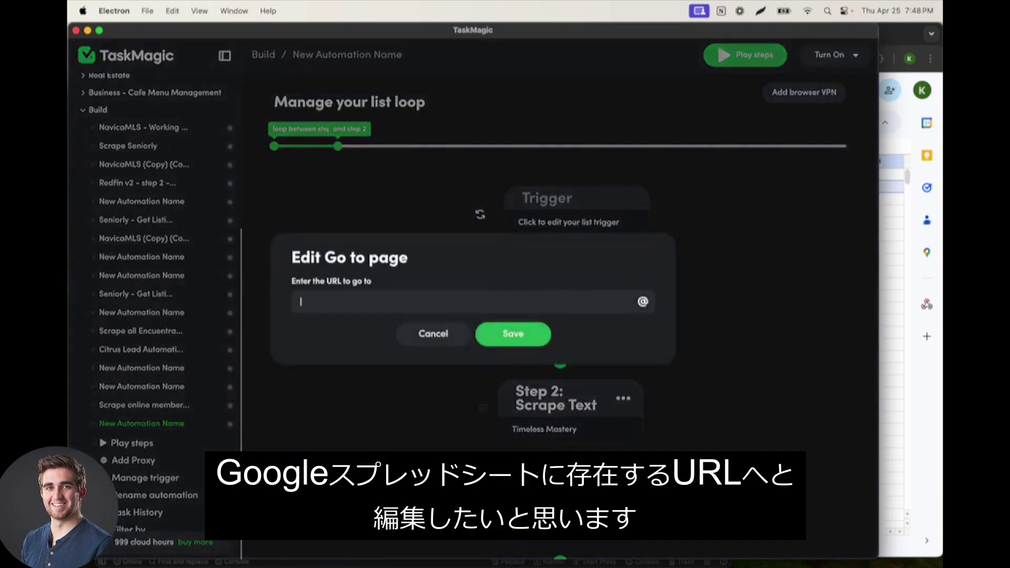
left_click(643, 301)
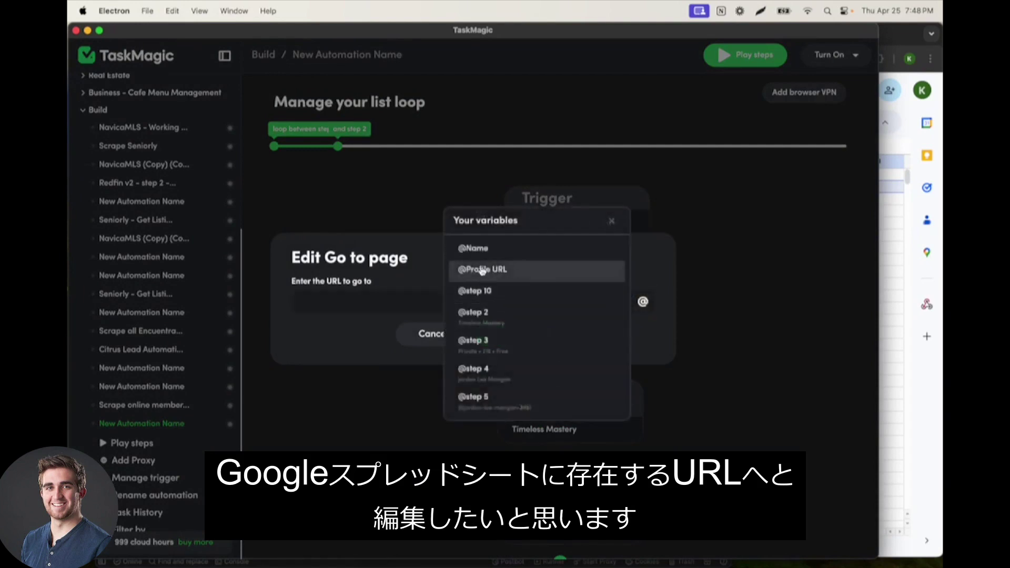
left_click(481, 271)
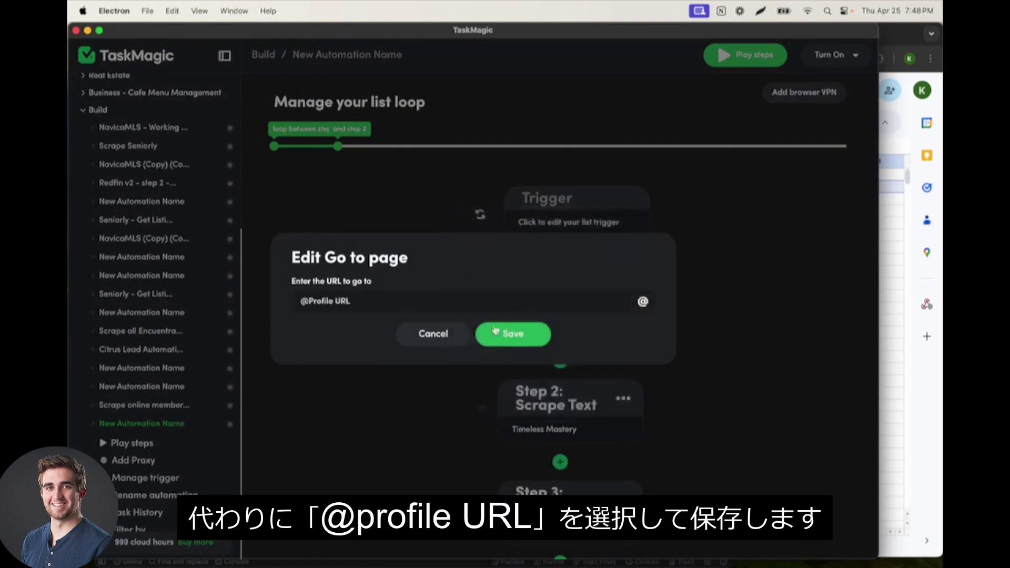
left_click(509, 334)
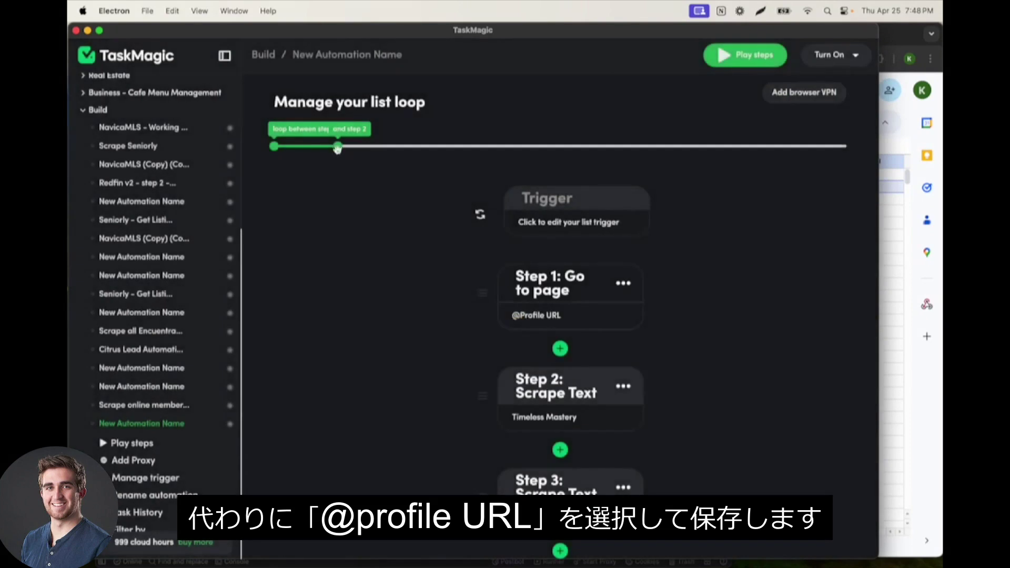
- Extend the list loop to run from step 1 through step 10 and review the steps it covers
left_click_drag(337, 145, 846, 146)
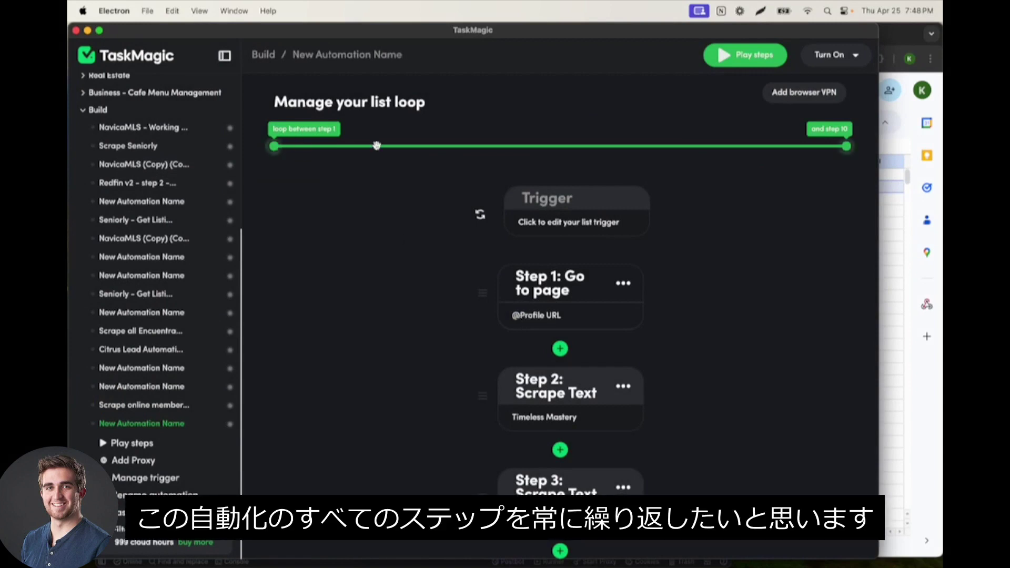
scroll(529, 237, "down", 1)
scroll(529, 237, "down", 1)
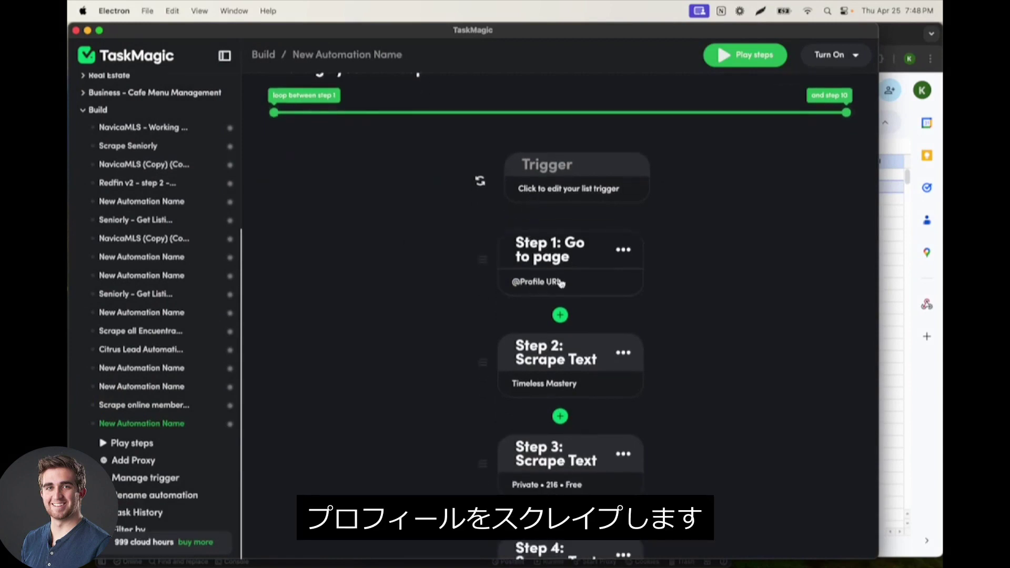
scroll(552, 283, "down", 2)
scroll(526, 271, "up", 3)
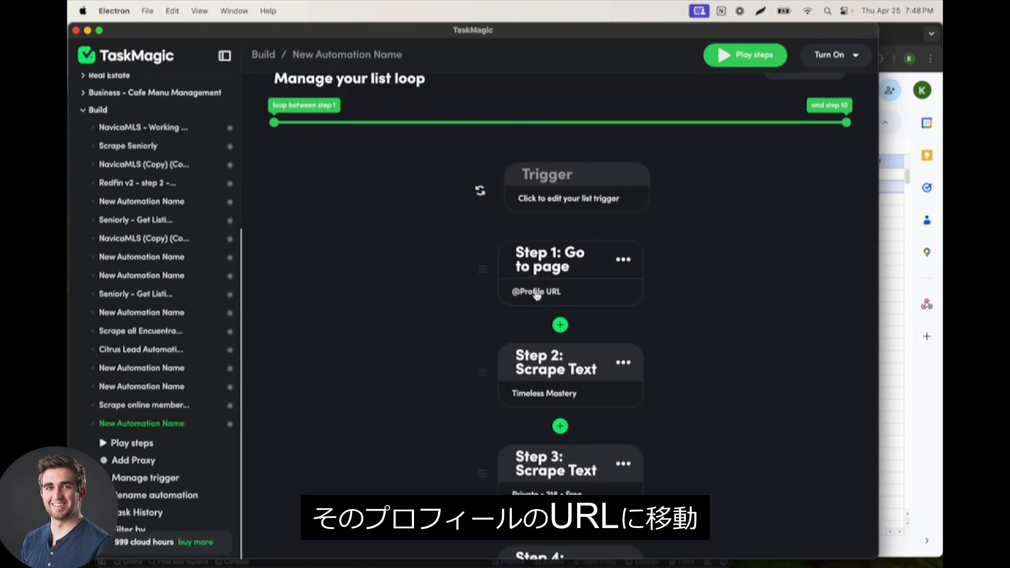
scroll(537, 293, "down", 3)
scroll(541, 349, "down", 6)
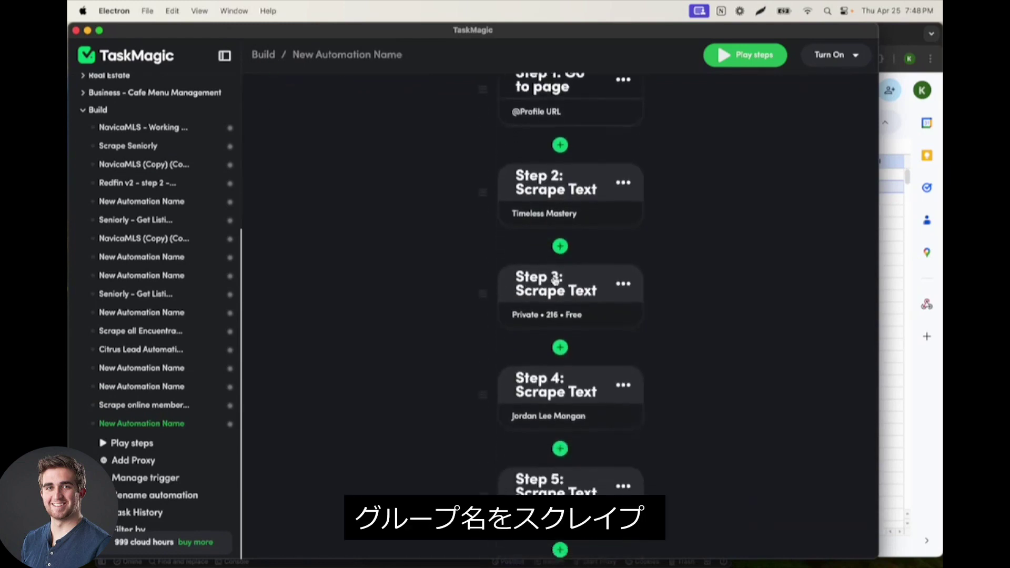
scroll(556, 205, "down", 3)
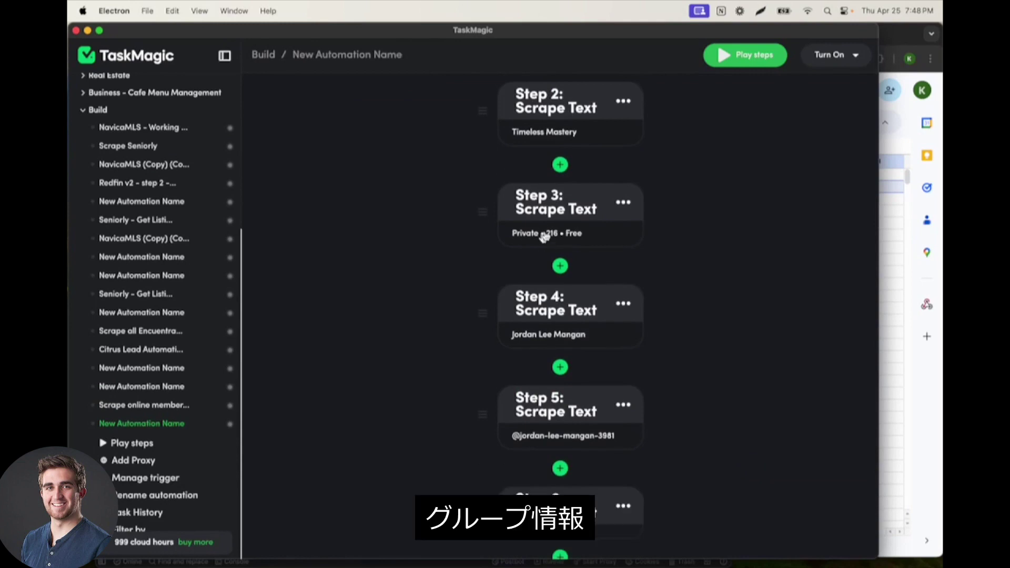
- Review the automation's Scrape Text steps, its list loop range and its available options
scroll(533, 232, "down", 4)
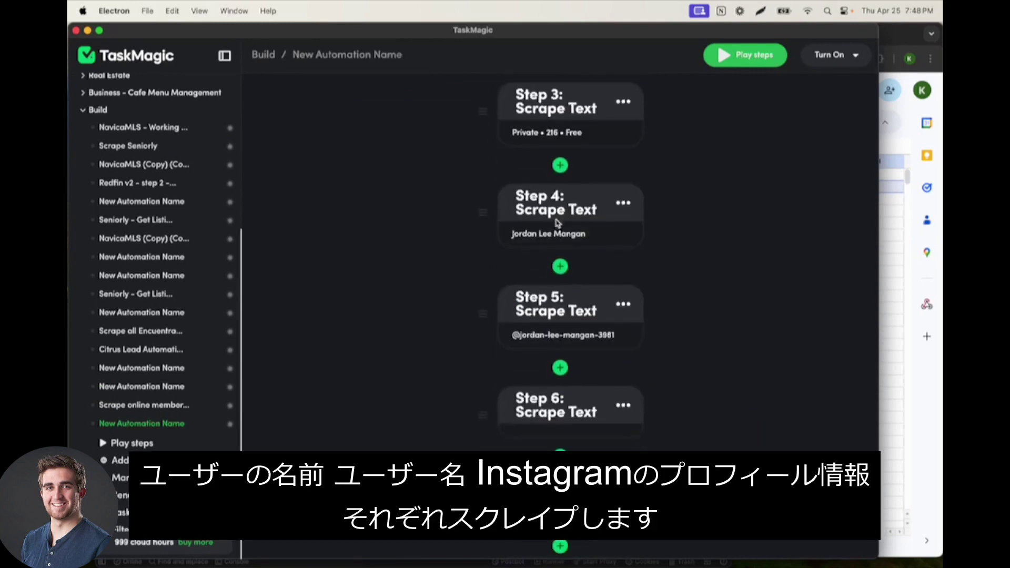
scroll(531, 315, "down", 4)
scroll(529, 302, "down", 2)
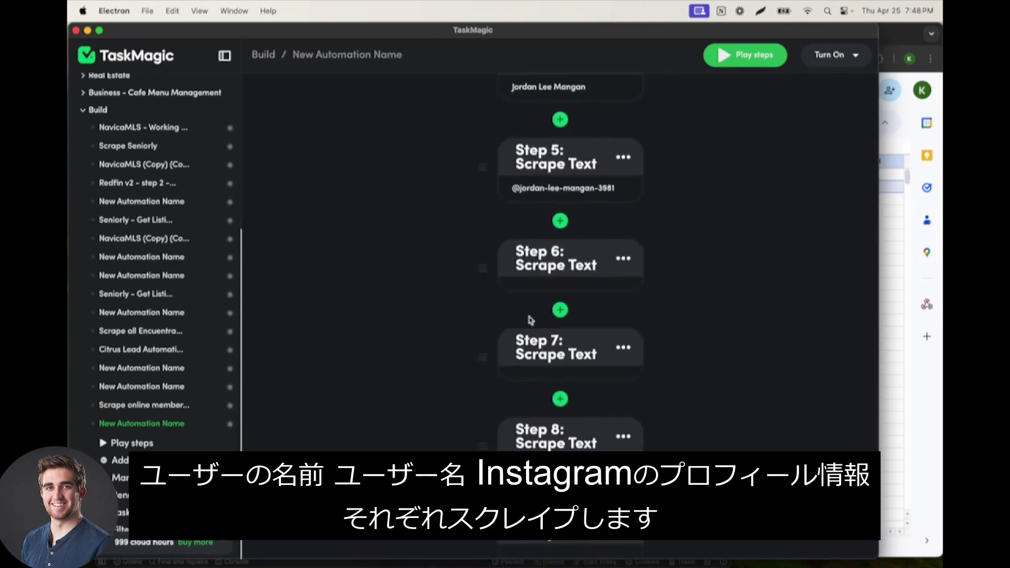
scroll(537, 343, "up", 15)
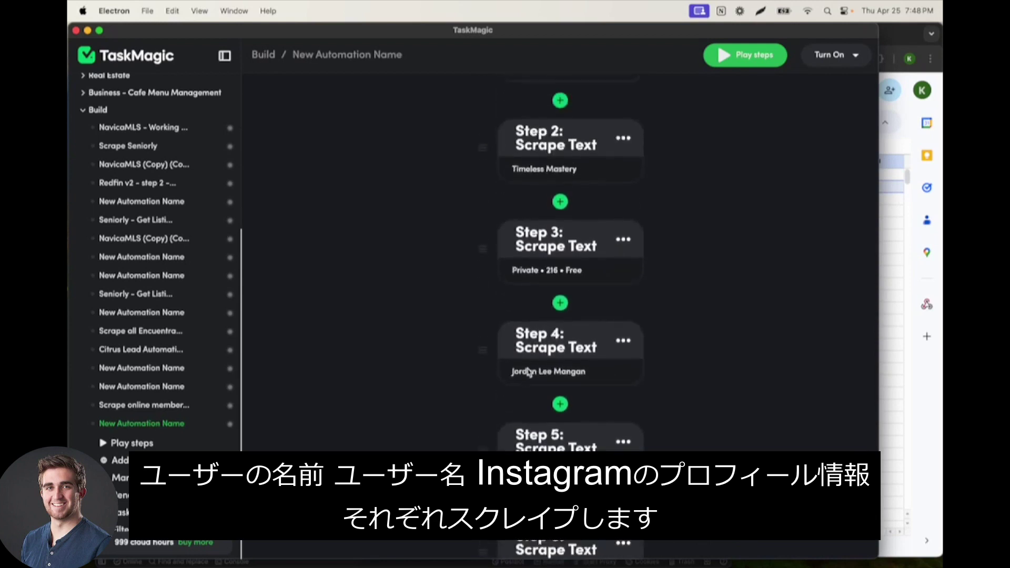
scroll(529, 371, "up", 4)
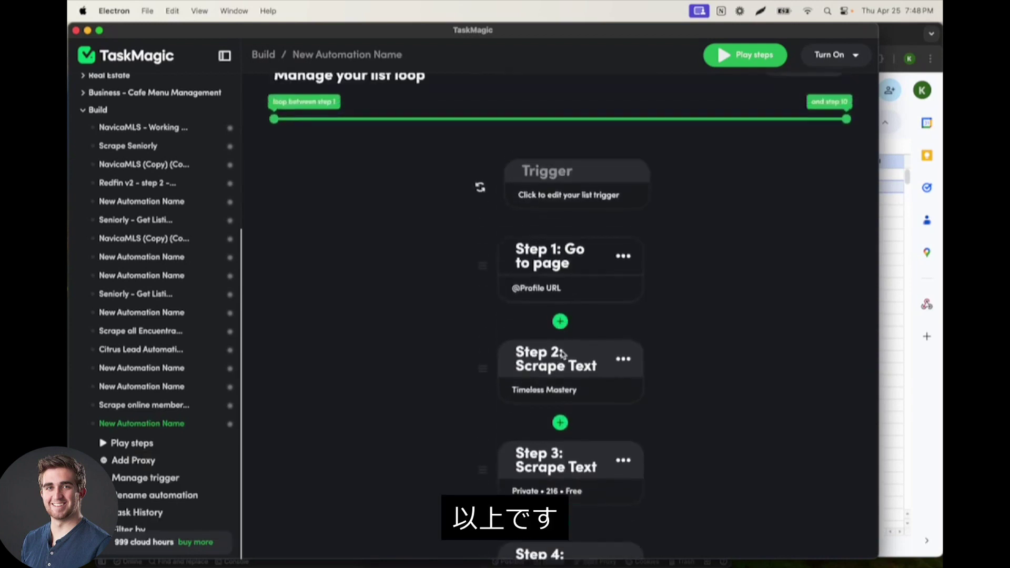
left_click(909, 46)
left_click(282, 349)
scroll(155, 446, "down", 3)
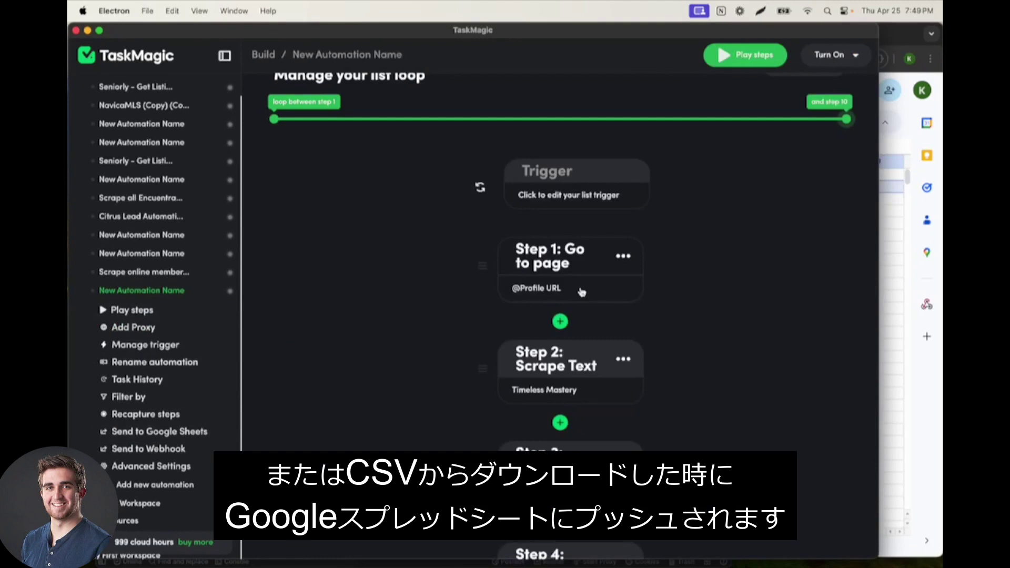
scroll(581, 292, "up", 1)
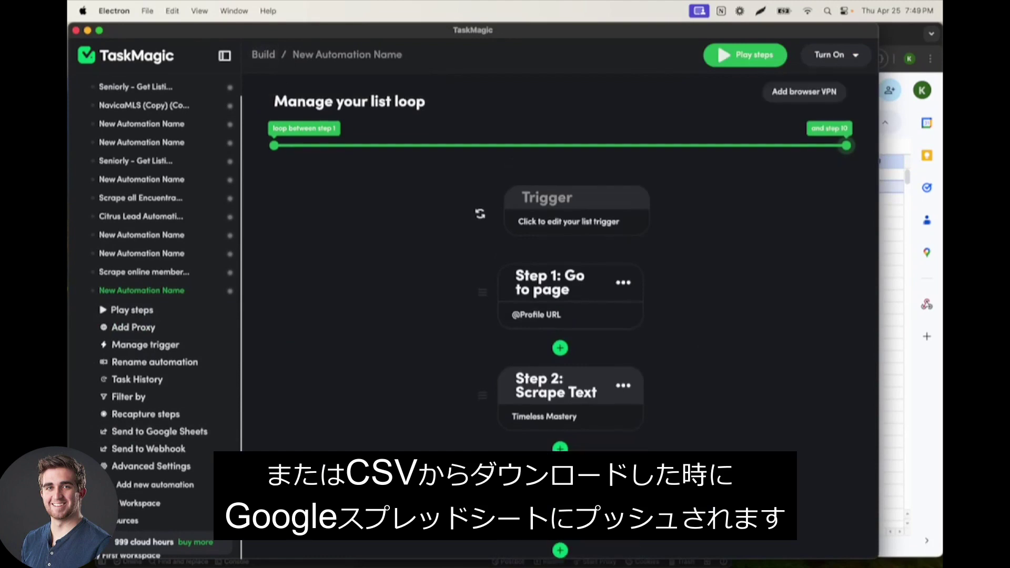
- Rename the automation as "Get member info from skool page" and save the name
left_click(155, 362)
left_click(169, 419)
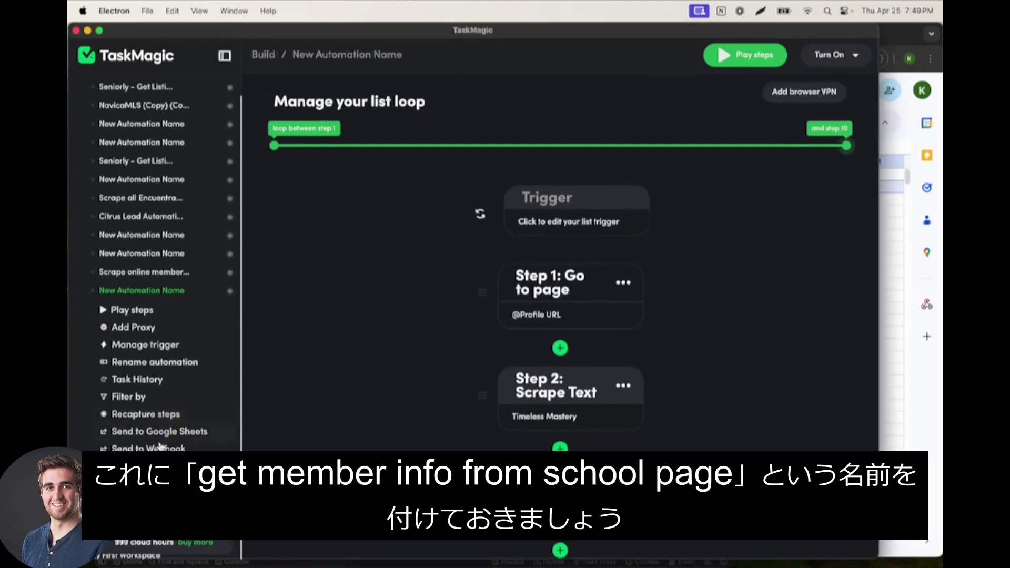
left_click(156, 361)
triple_click(394, 293)
type("Get member info from skool page")
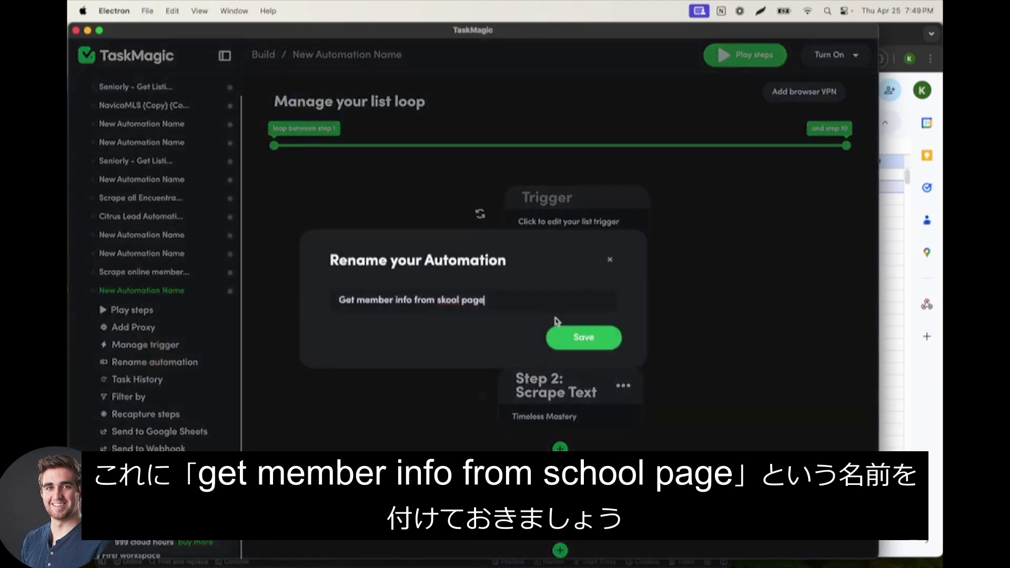
left_click(566, 338)
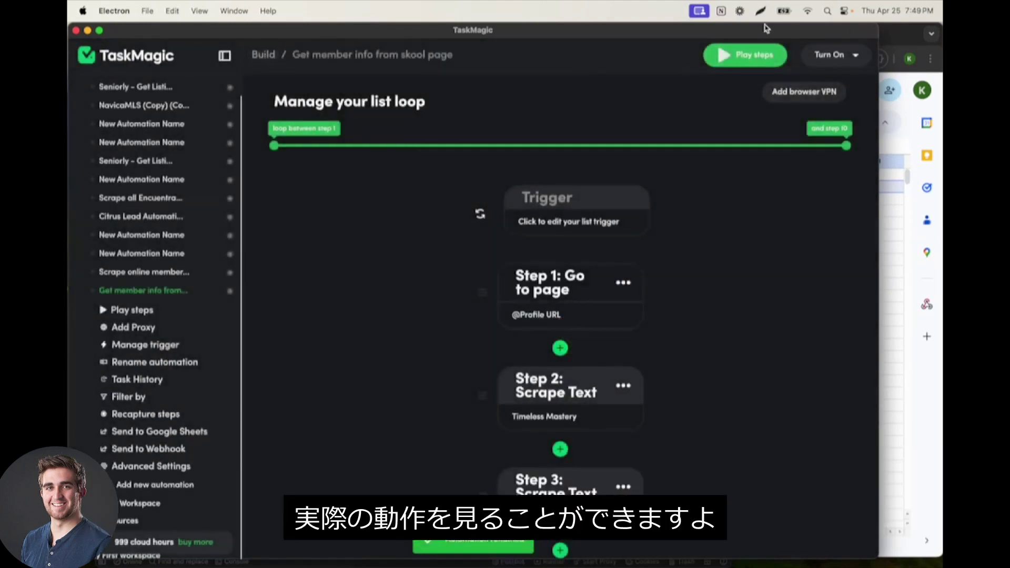
- Return to the Build workspace, open the "Scrape online members" automation and run its steps
left_click(260, 57)
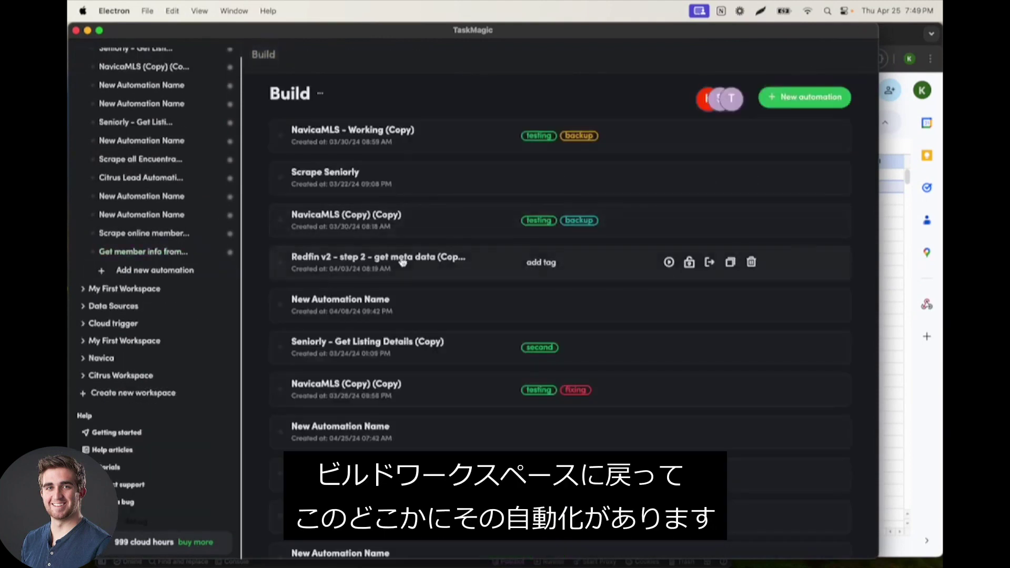
scroll(402, 261, "down", 5)
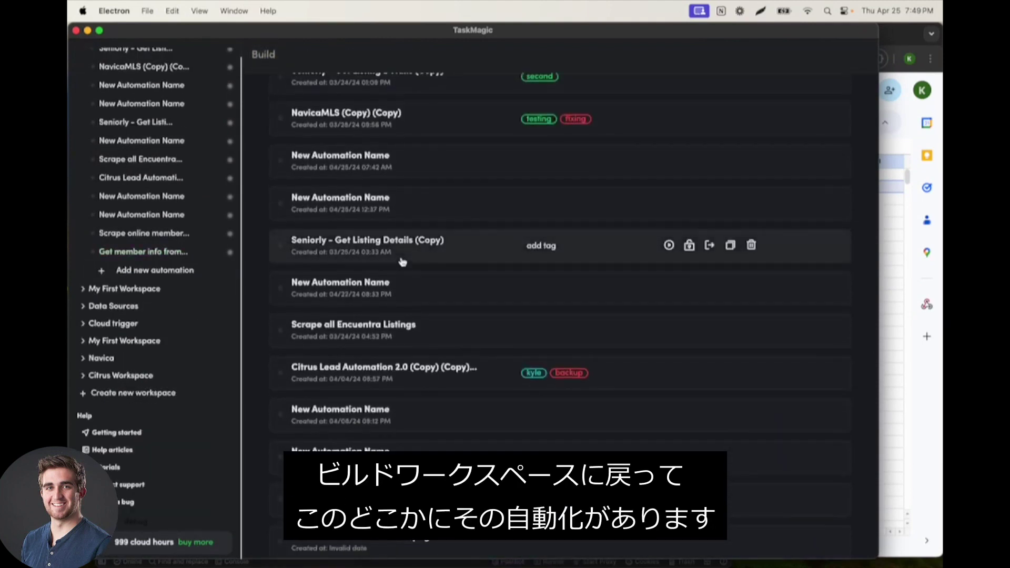
scroll(461, 157, "up", 1)
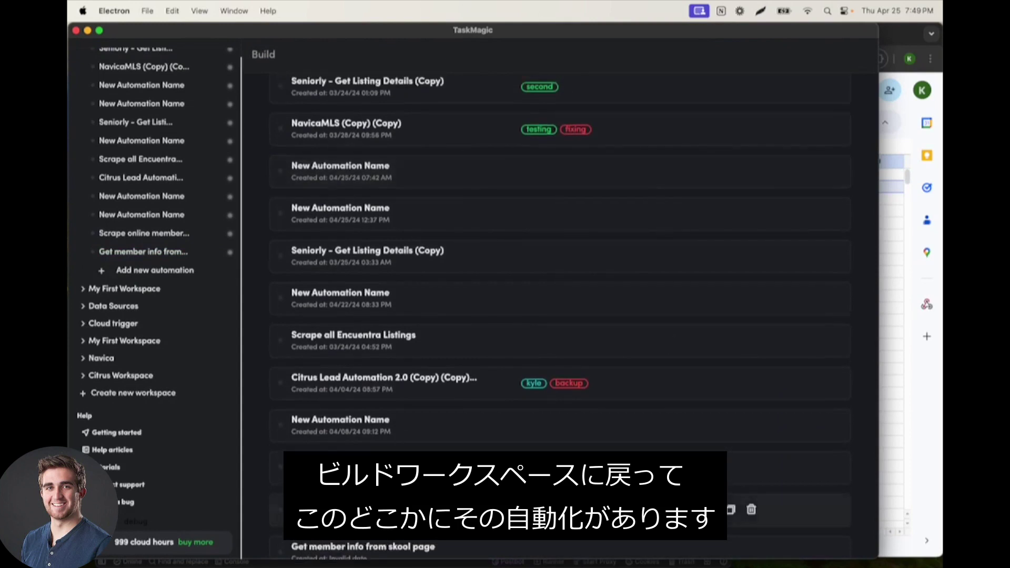
left_click(437, 505)
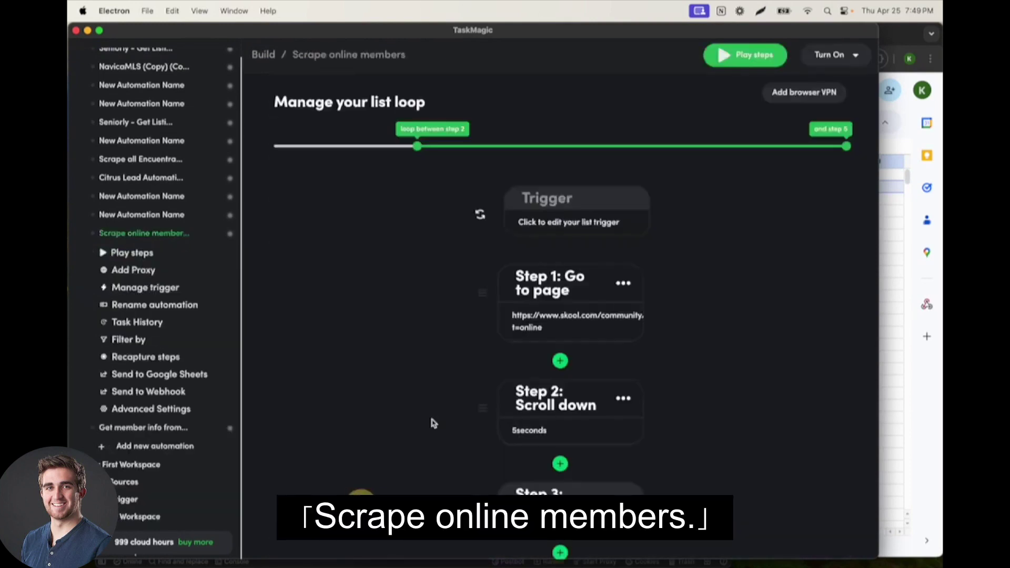
left_click(746, 56)
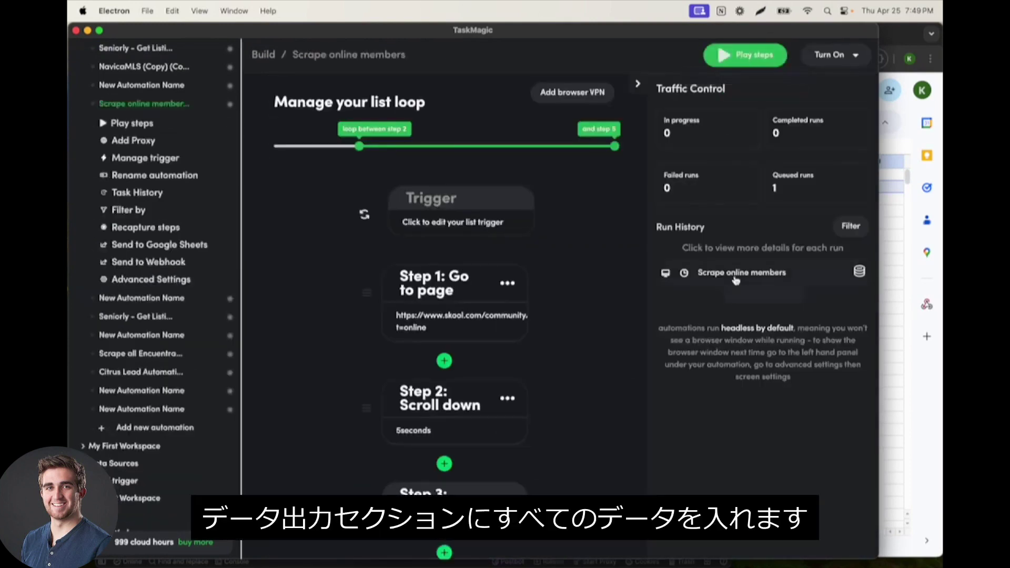
- Check the details of the current run and watch the automated browser work through the Skool members page
left_click(762, 274)
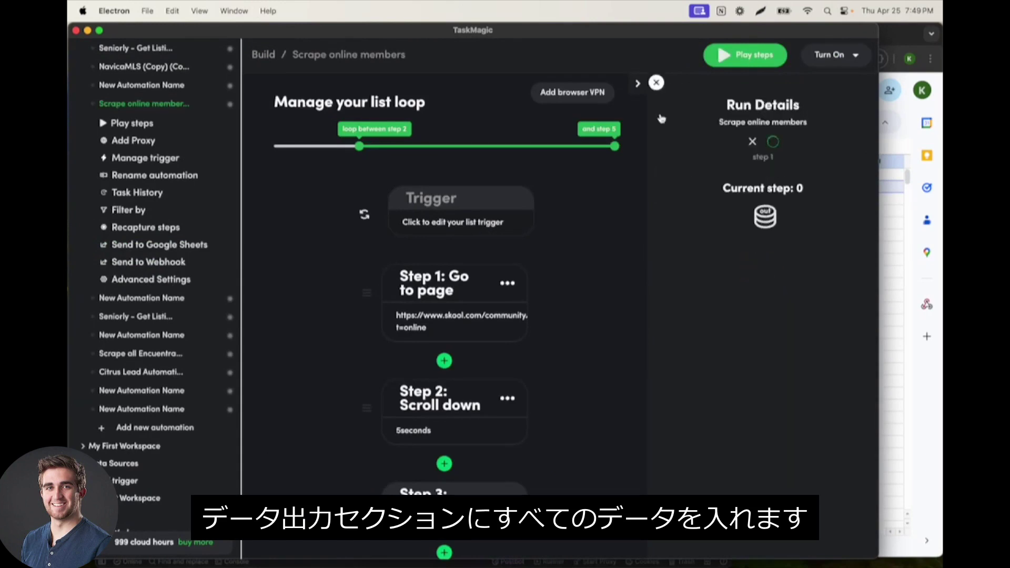
left_click(657, 84)
left_click(881, 128)
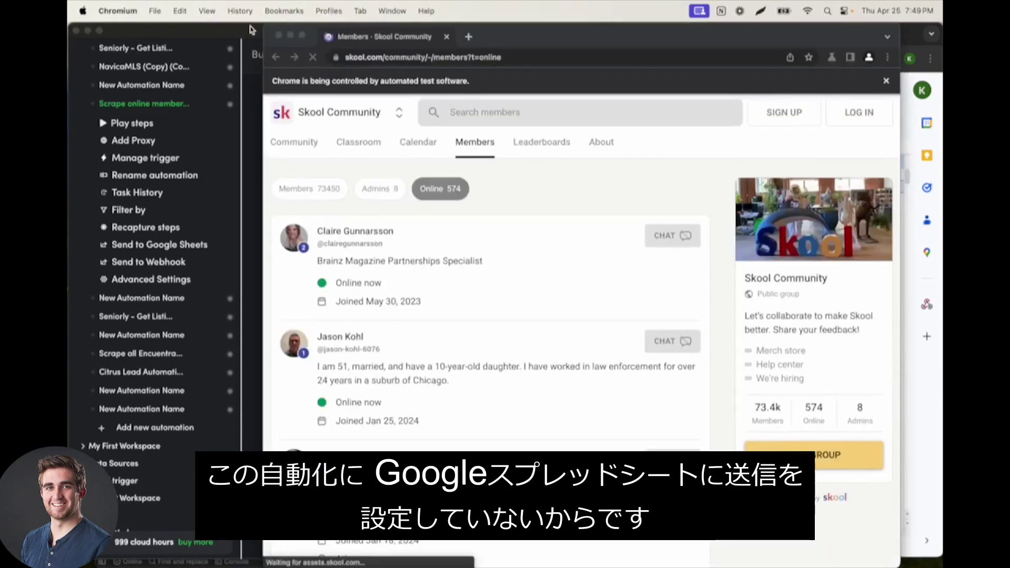
left_click(173, 377)
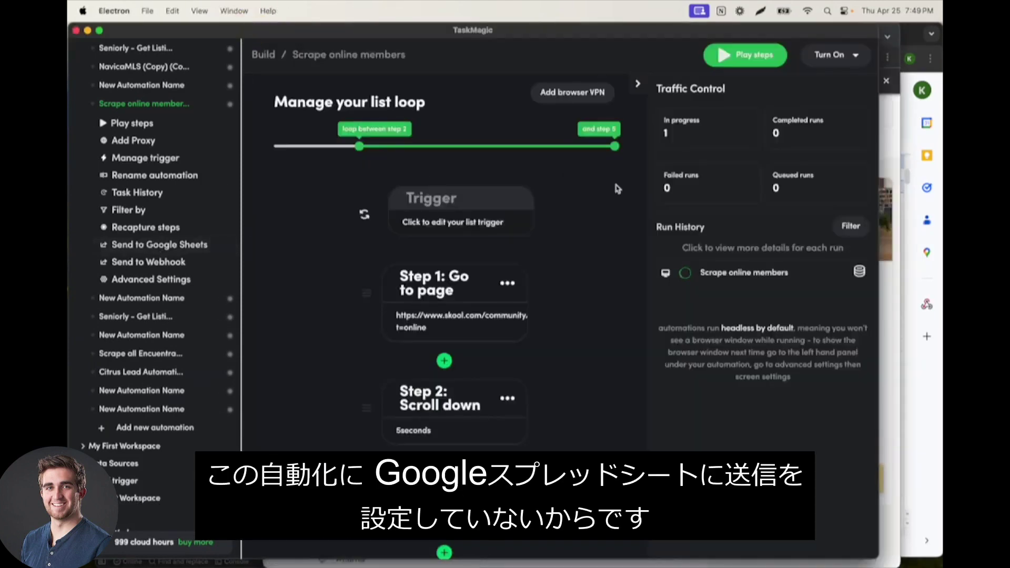
left_click(889, 32)
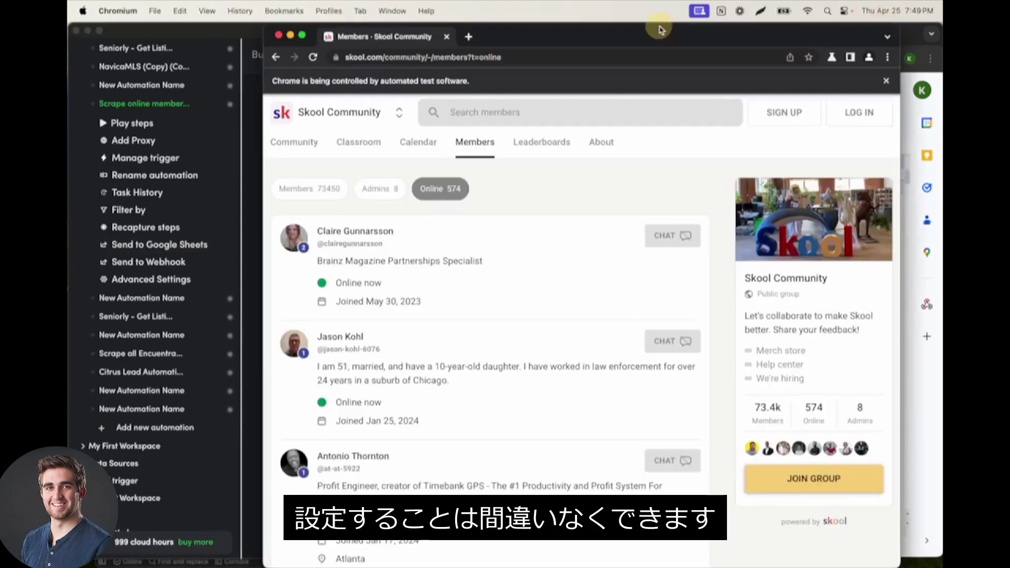
left_click_drag(660, 30, 674, 30)
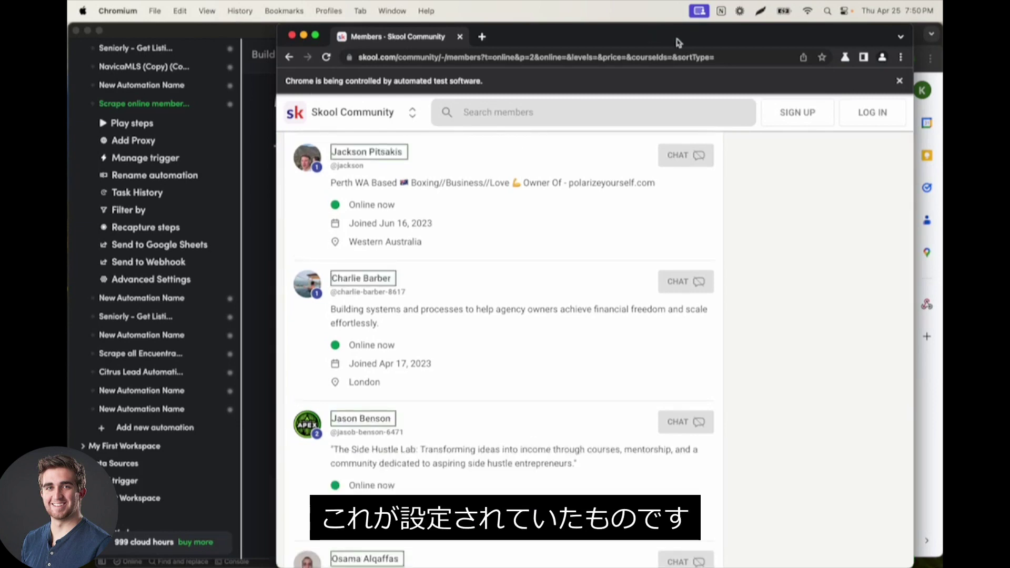
left_click_drag(677, 42, 550, 42)
left_click(788, 26)
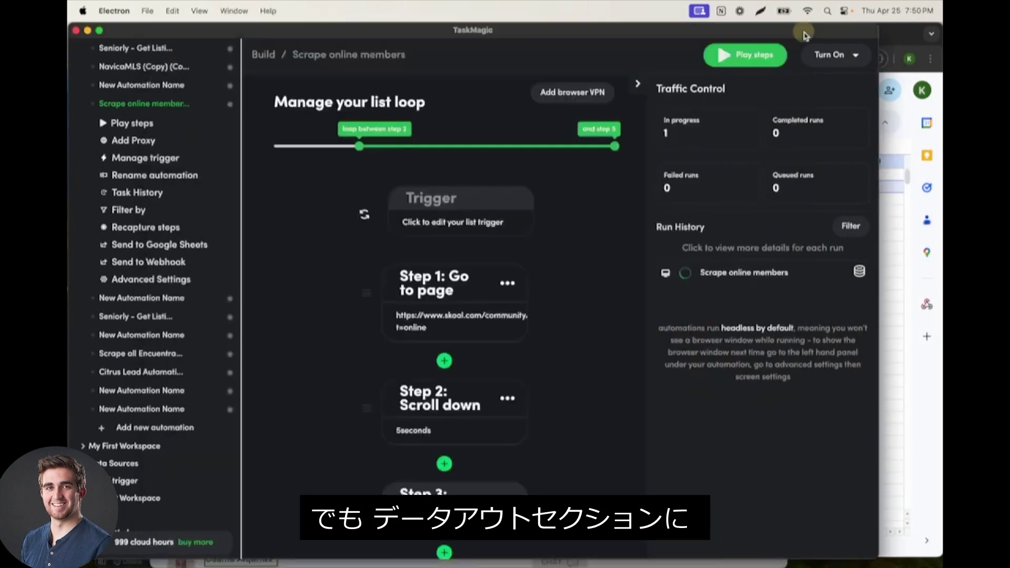
- Inspect the names and profile URLs in the run's output data and return to the automated browser
left_click_drag(789, 26, 834, 26)
left_click(893, 270)
left_click(824, 253)
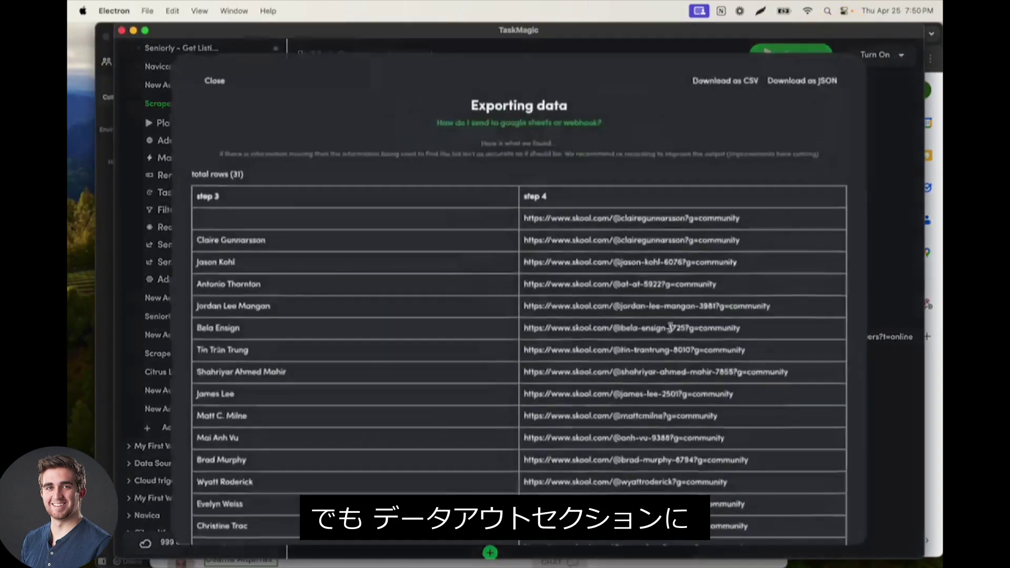
left_click(214, 82)
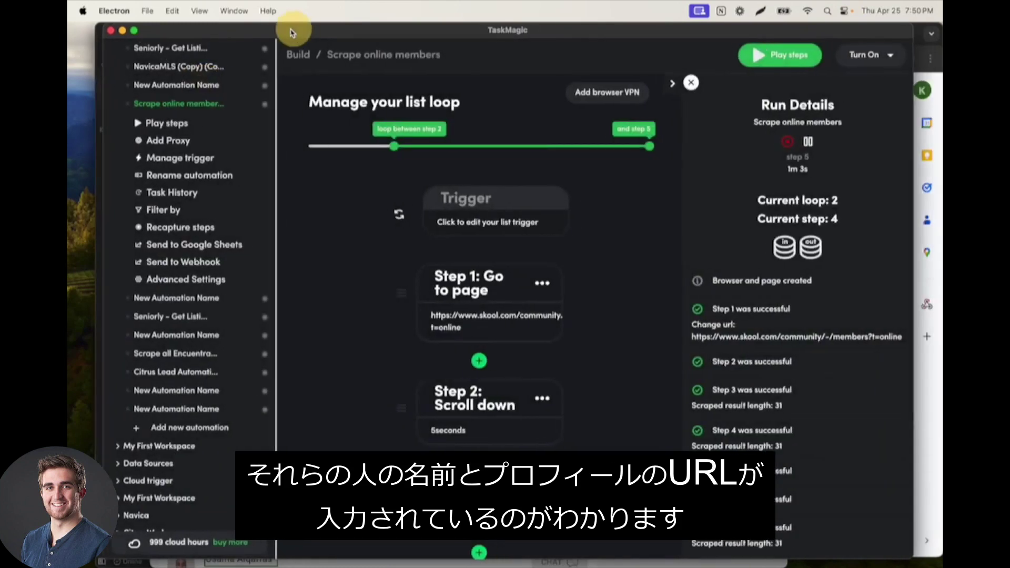
left_click_drag(293, 27, 263, 27)
mouse_move(684, 557)
left_click(610, 547)
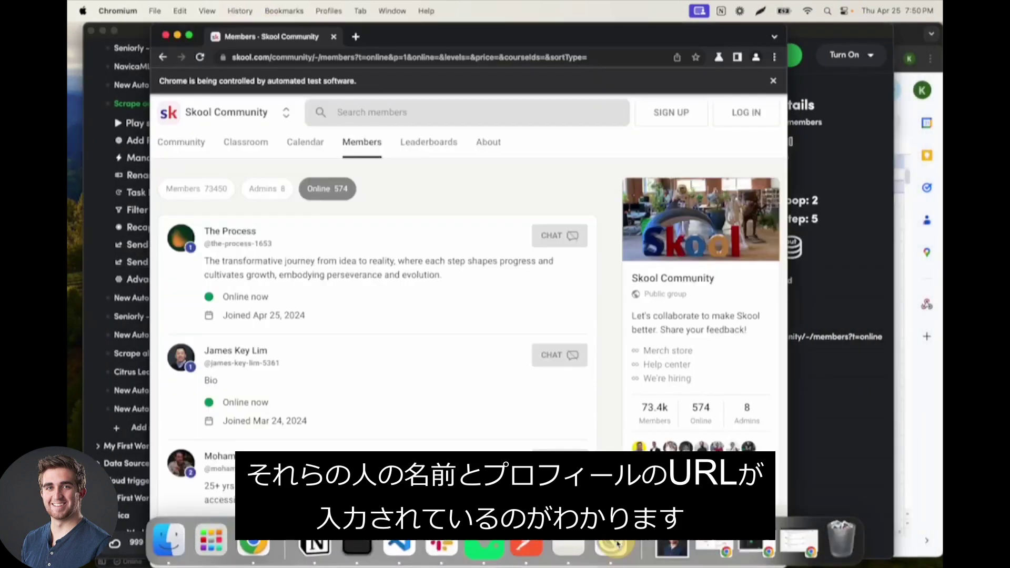
- Download the run's output data as data.csv into Downloads, replacing the existing file, and close the export view
key("super+Tab")
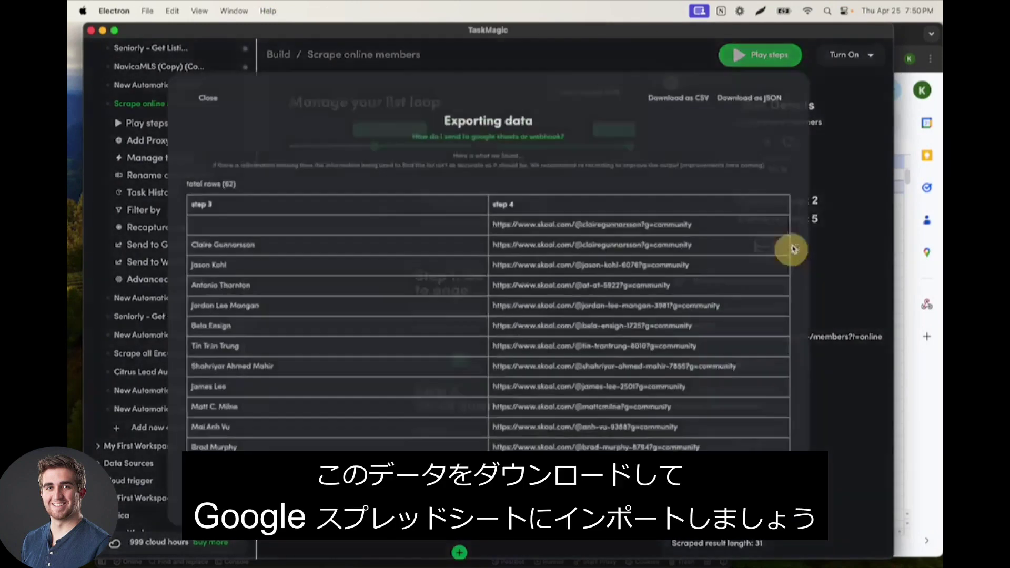
left_click(791, 251)
left_click(713, 82)
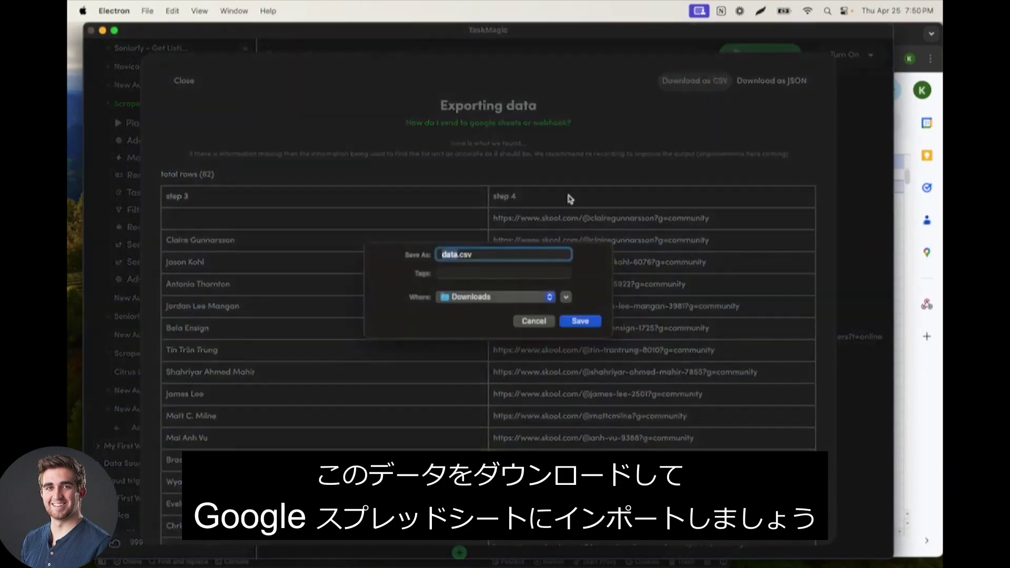
left_click(579, 321)
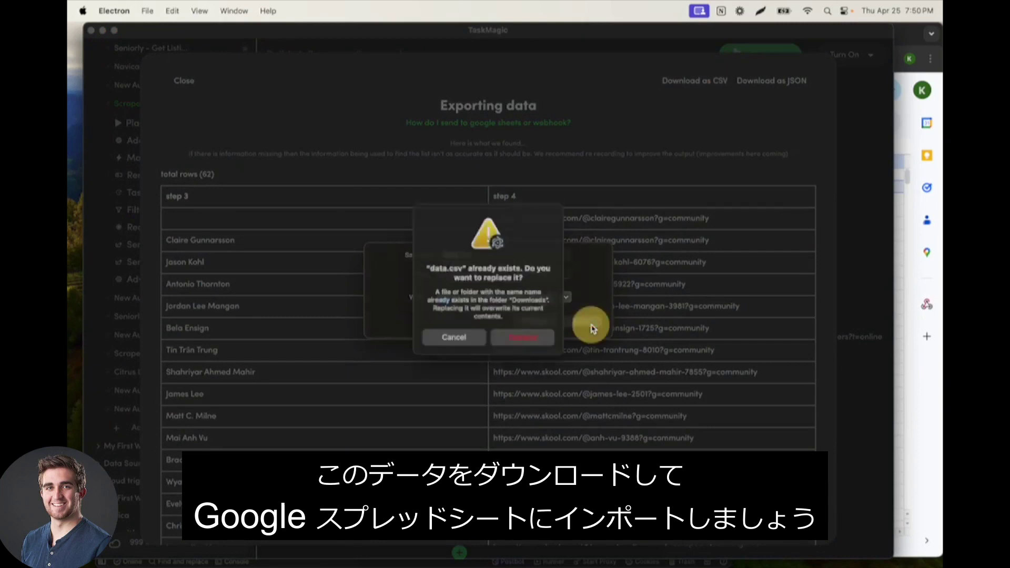
left_click(528, 348)
key("super+Tab")
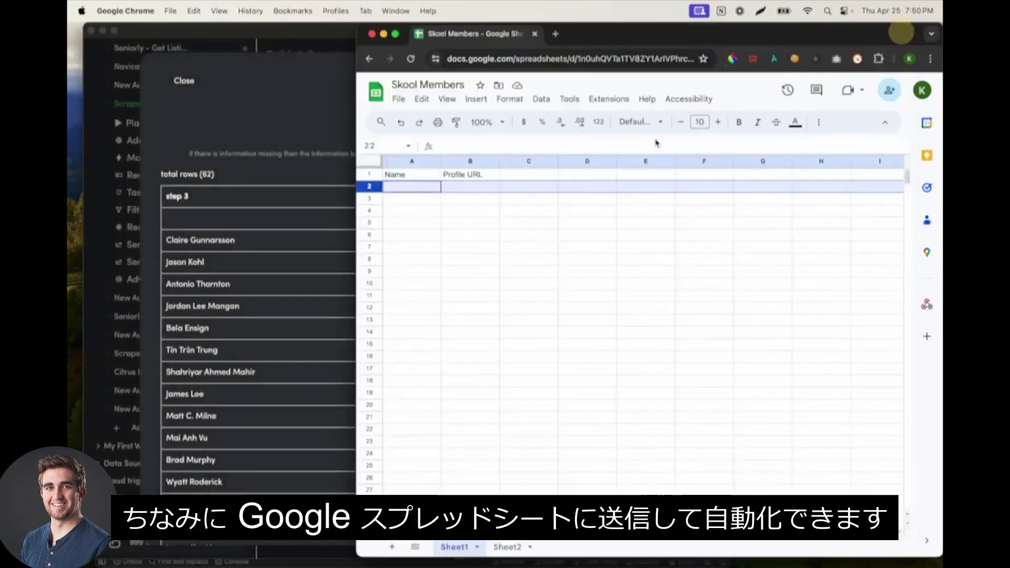
left_click(182, 92)
left_click(184, 82)
- Switch to the Skool Members spreadsheet in Chrome and upload data.csv as the file to import
left_click(908, 42)
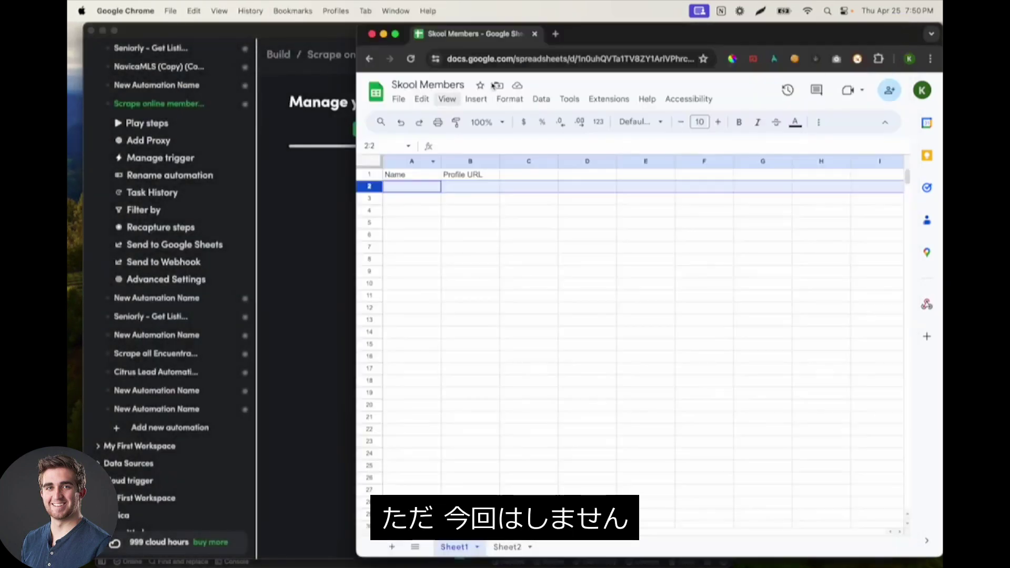
left_click(399, 99)
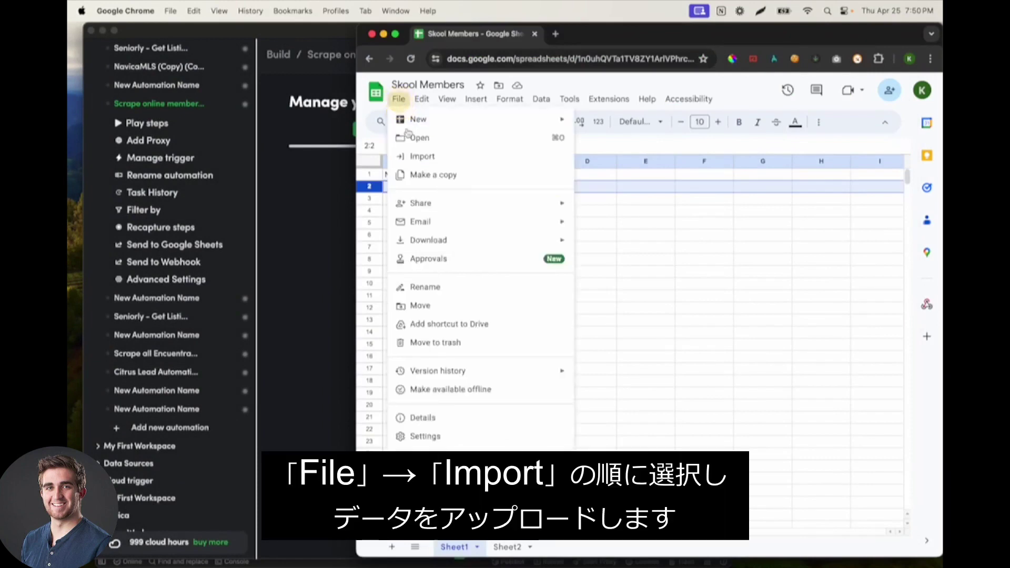
left_click(437, 157)
left_click(651, 542)
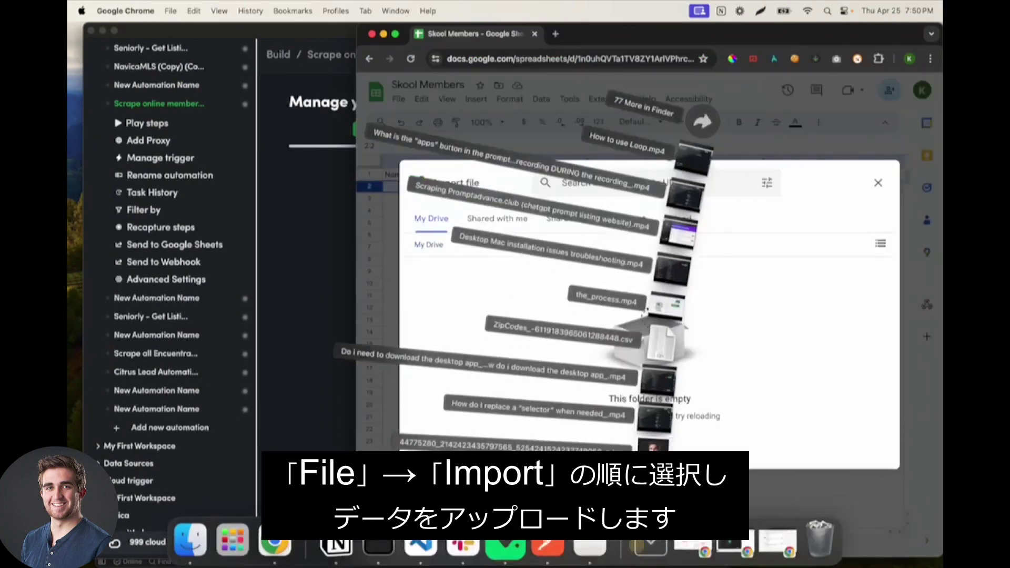
left_click_drag(652, 494, 599, 294)
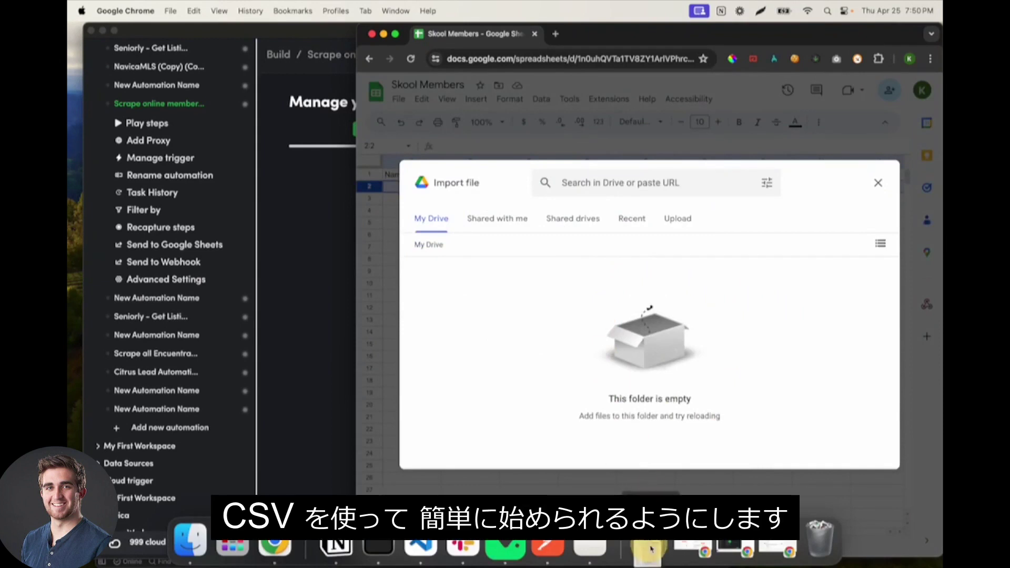
left_click(677, 218)
left_click(650, 547)
left_click_drag(651, 485, 579, 270)
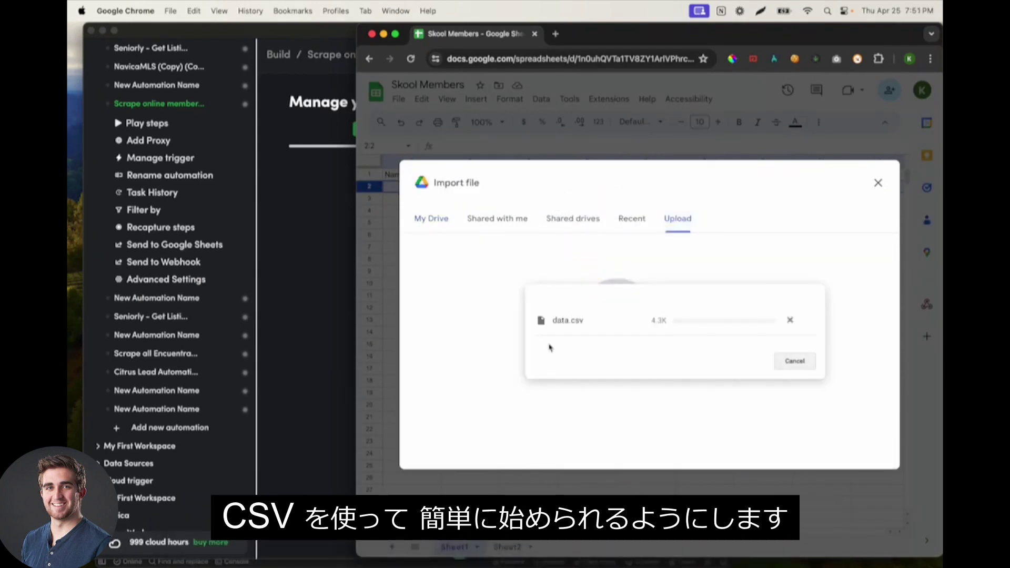
- Set the import location to "Append to current sheet" and import the data.csv rows
left_click(586, 317)
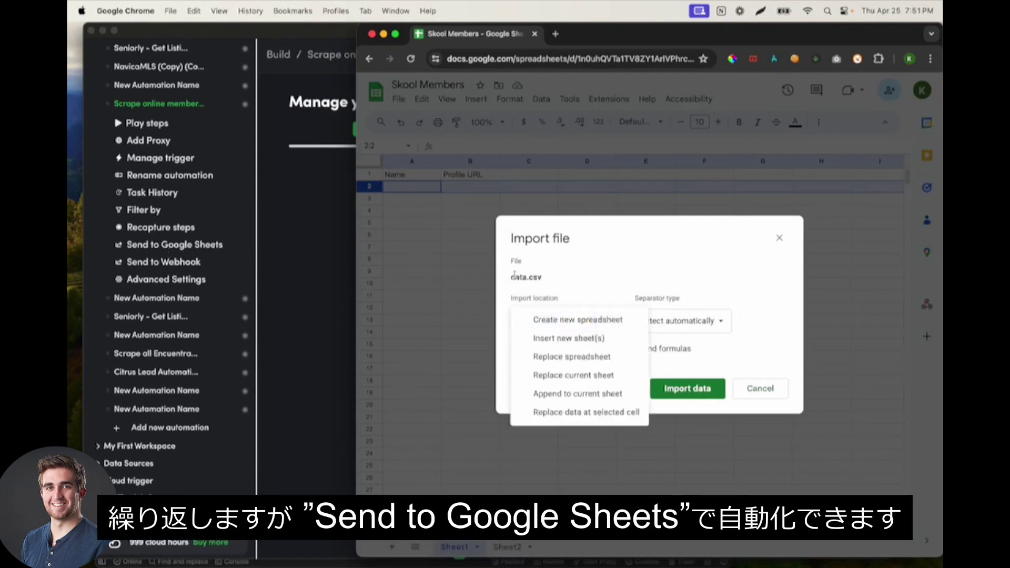
left_click(587, 393)
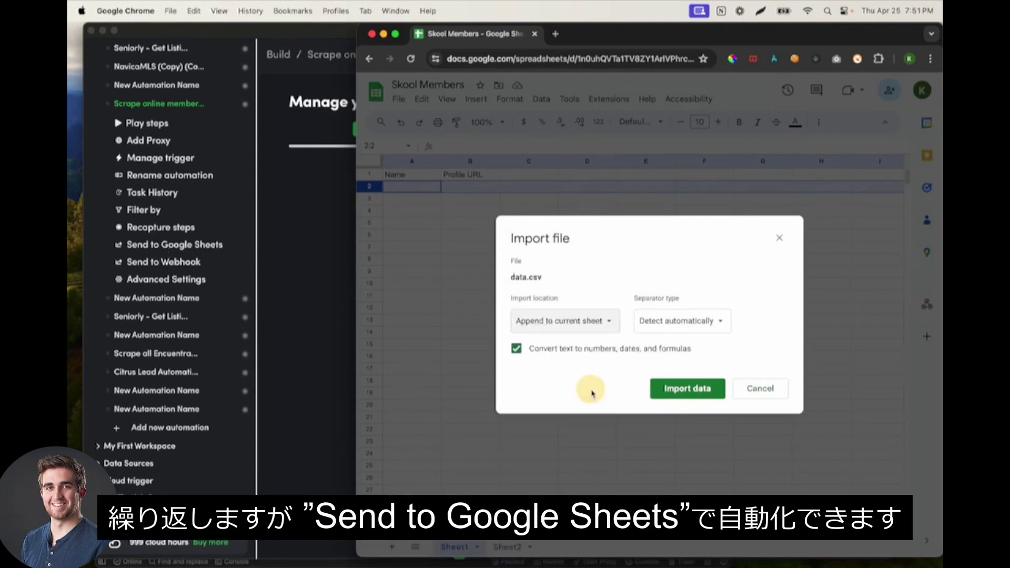
left_click(707, 387)
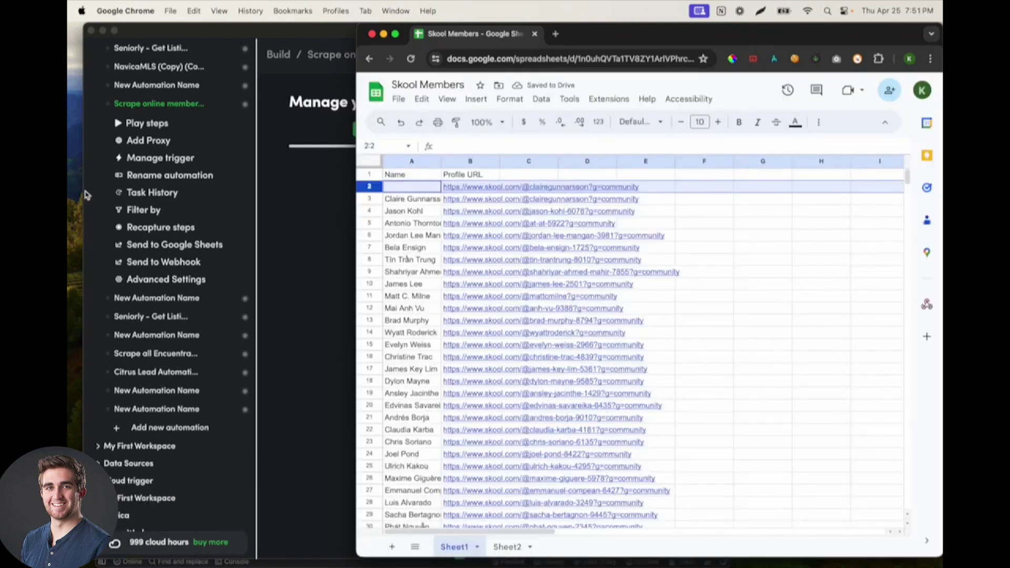
- Look through the imported member names and profile URLs in Sheet1, checking for rows with a blank name
scroll(498, 286, "down", 9)
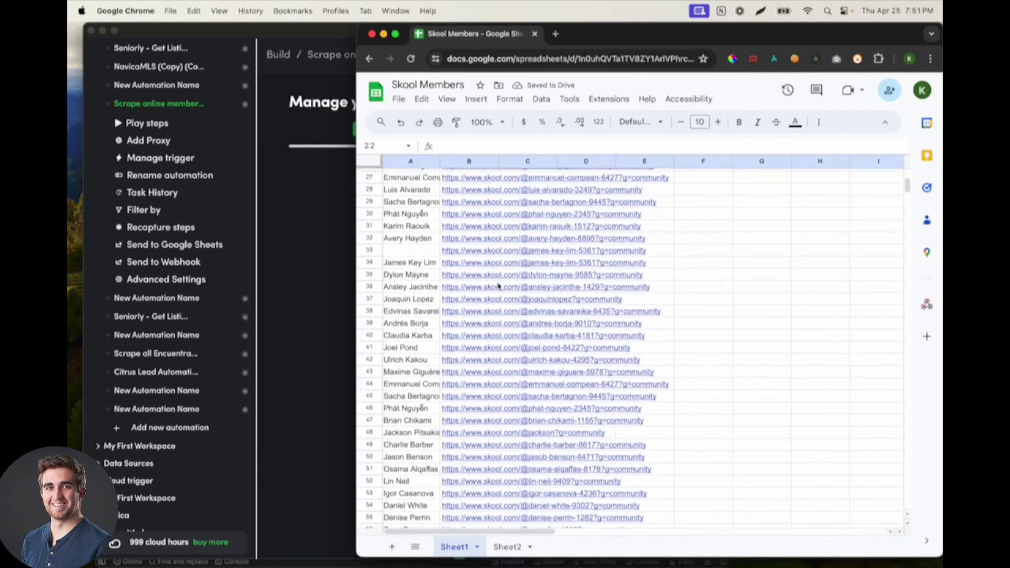
scroll(498, 285, "down", 3)
scroll(498, 286, "up", 3)
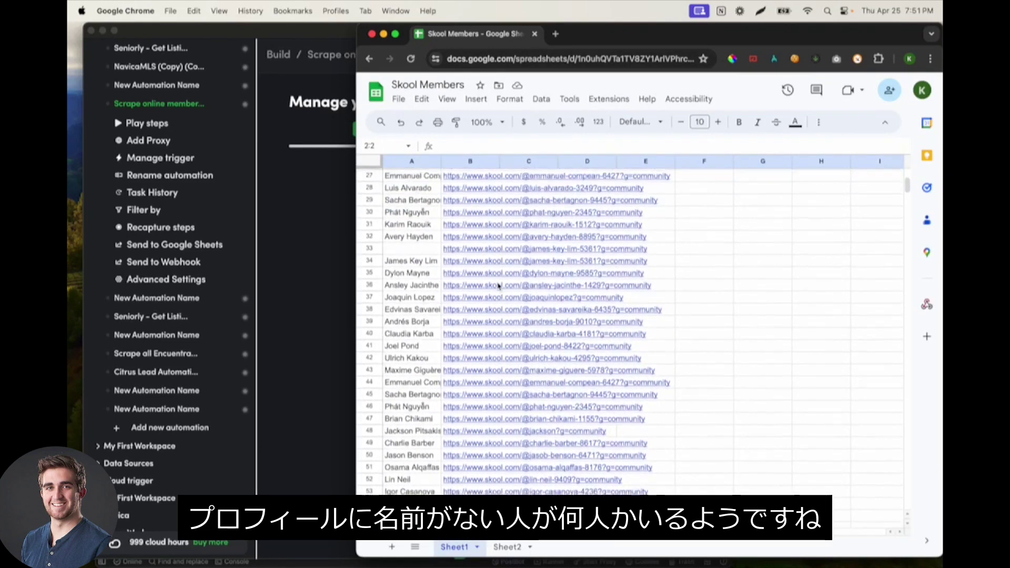
scroll(498, 285, "up", 1)
scroll(498, 286, "up", 2)
left_click(510, 248)
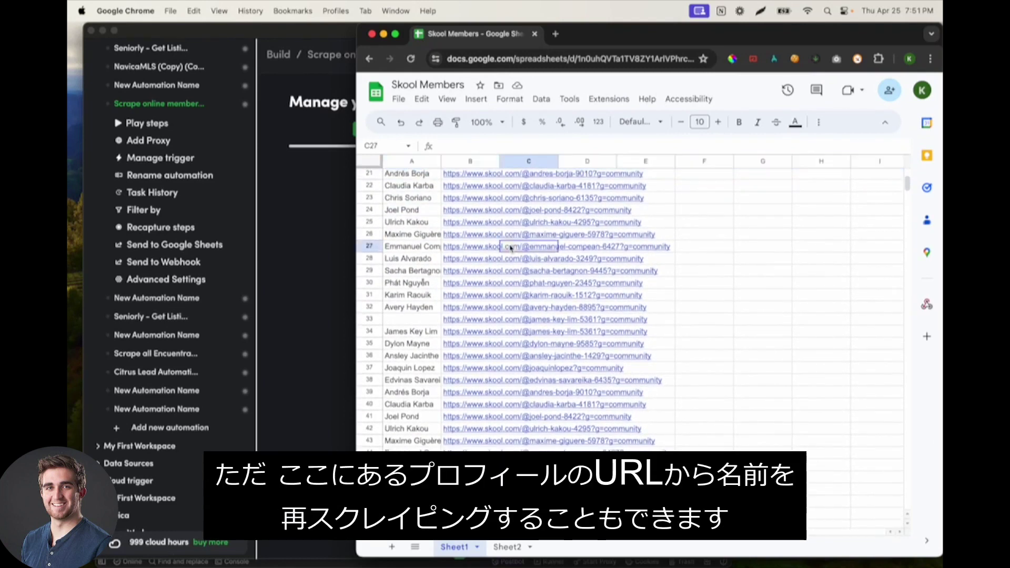
scroll(513, 215, "up", 1)
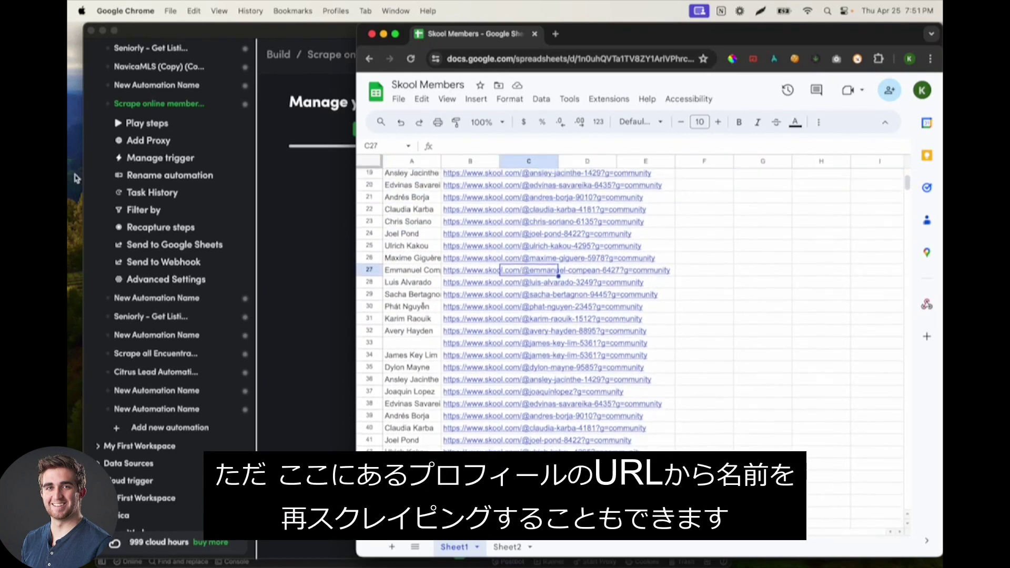
- Switch to TaskMagic and review the run details of the "Scrape online members" automation
left_click(327, 270)
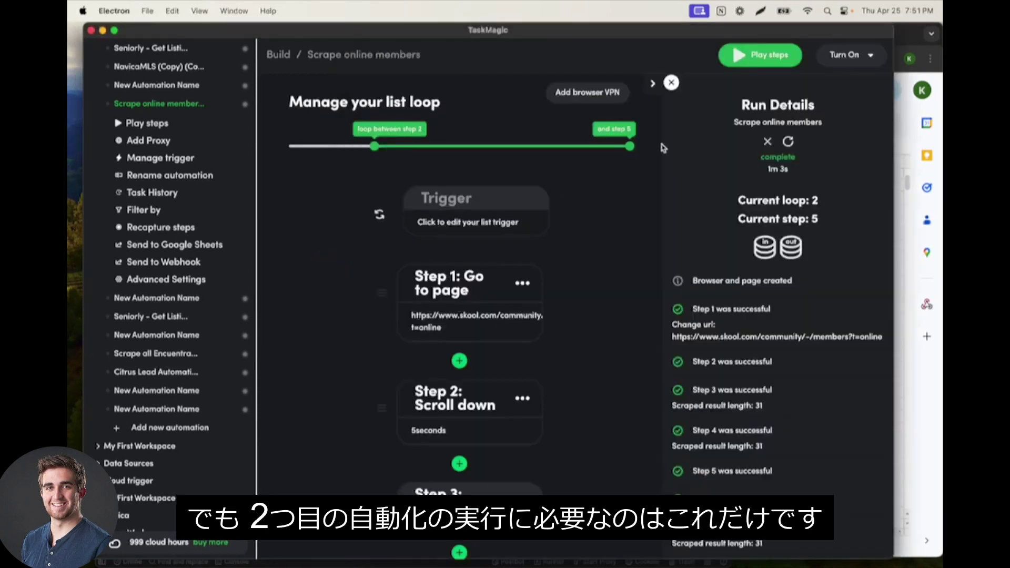
double_click(827, 29)
left_click(908, 36)
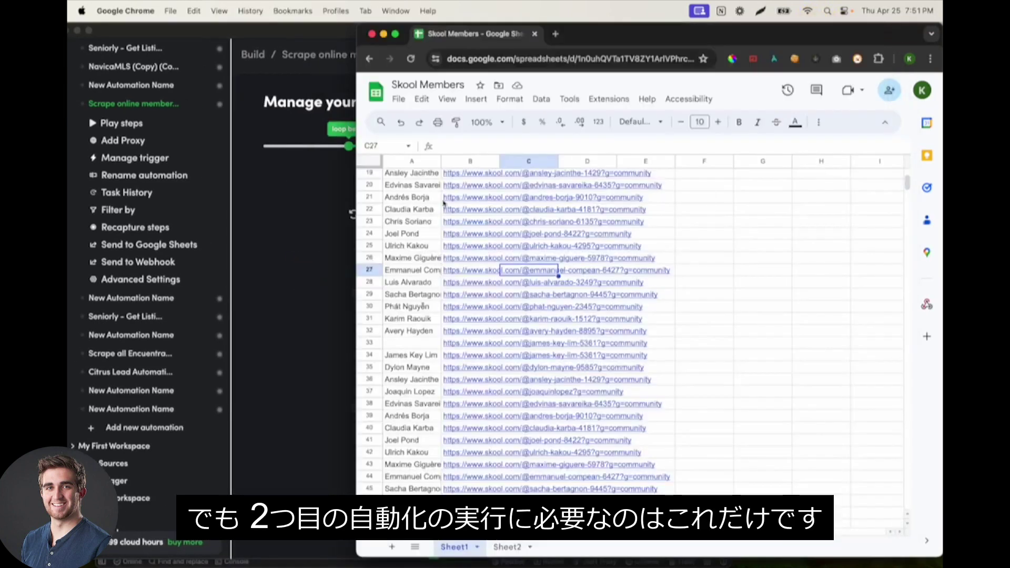
left_click(317, 188)
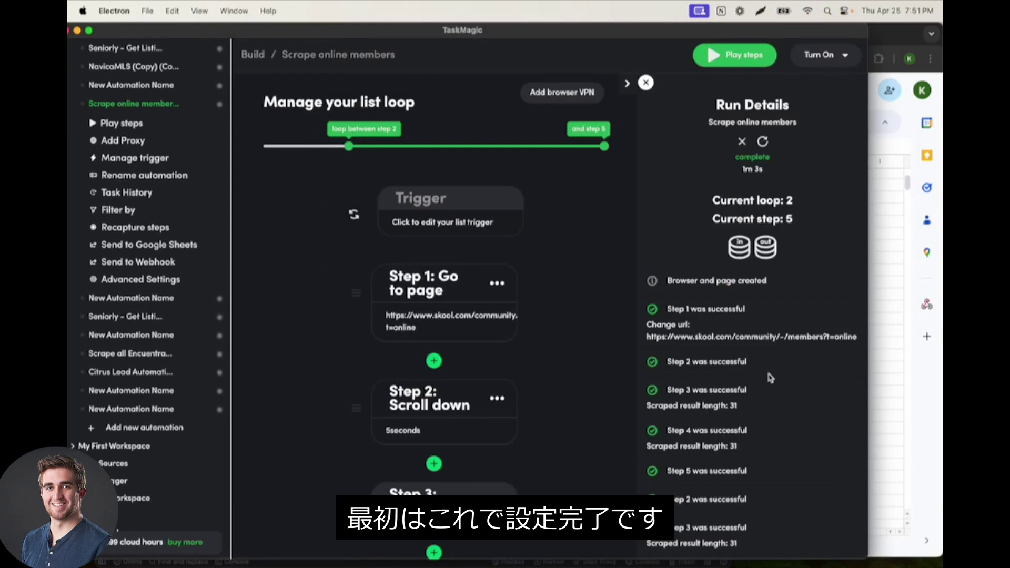
scroll(706, 443, "down", 3)
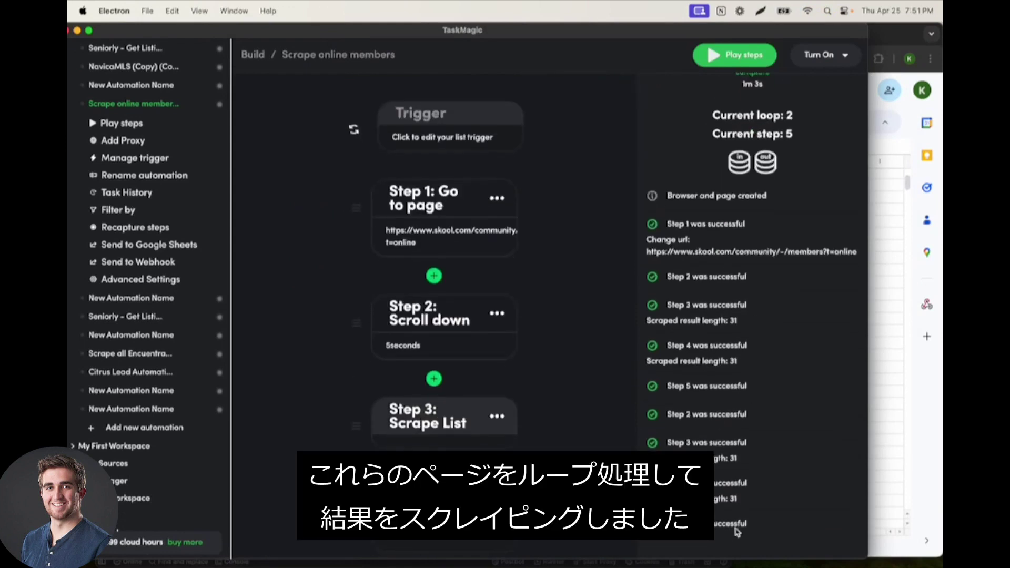
scroll(681, 158, "up", 3)
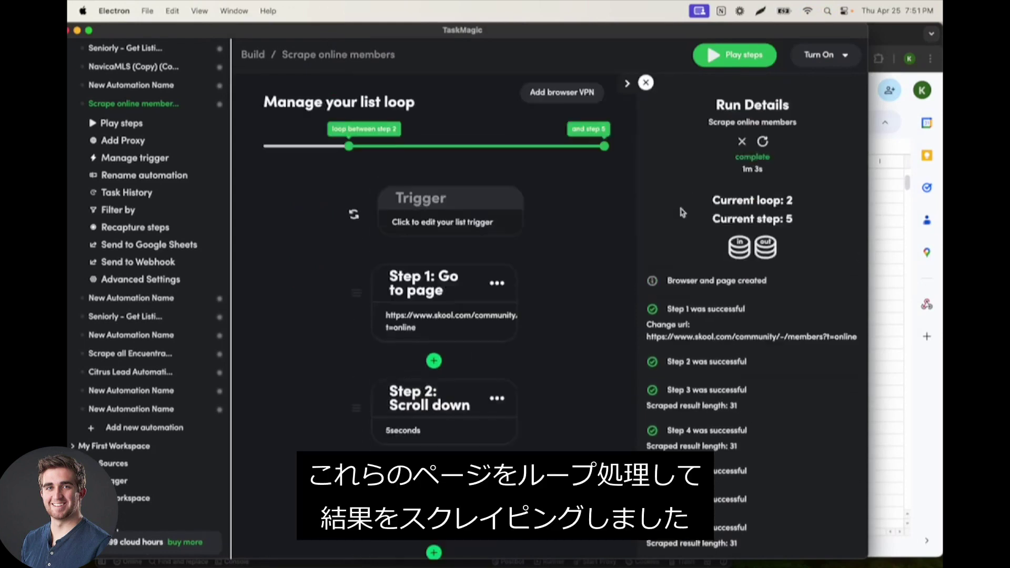
- Close the run details, open the "Get member info from skool page" automation from the Build workspace and hide the traffic overview
left_click(645, 83)
left_click(253, 54)
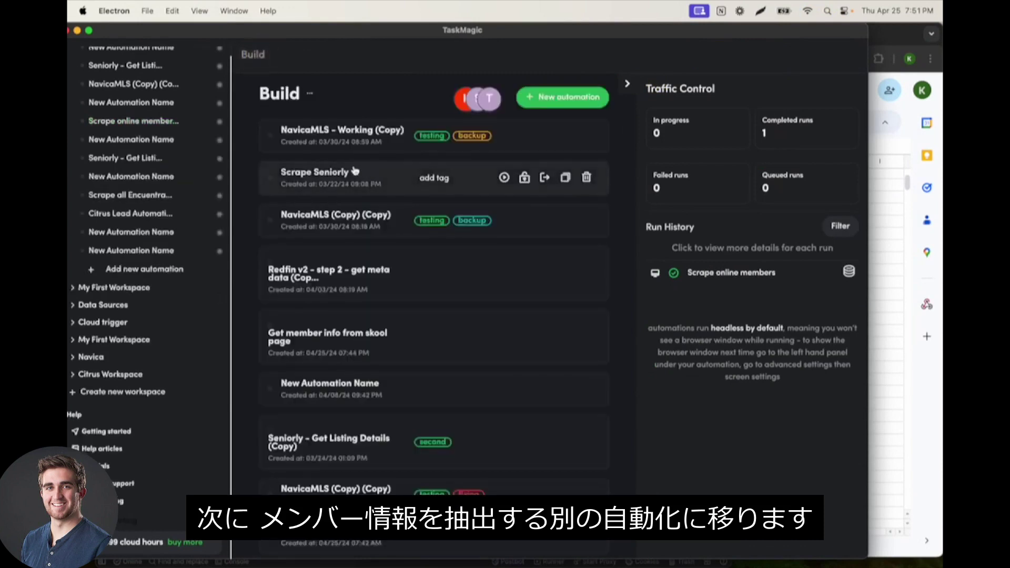
scroll(337, 253, "down", 1)
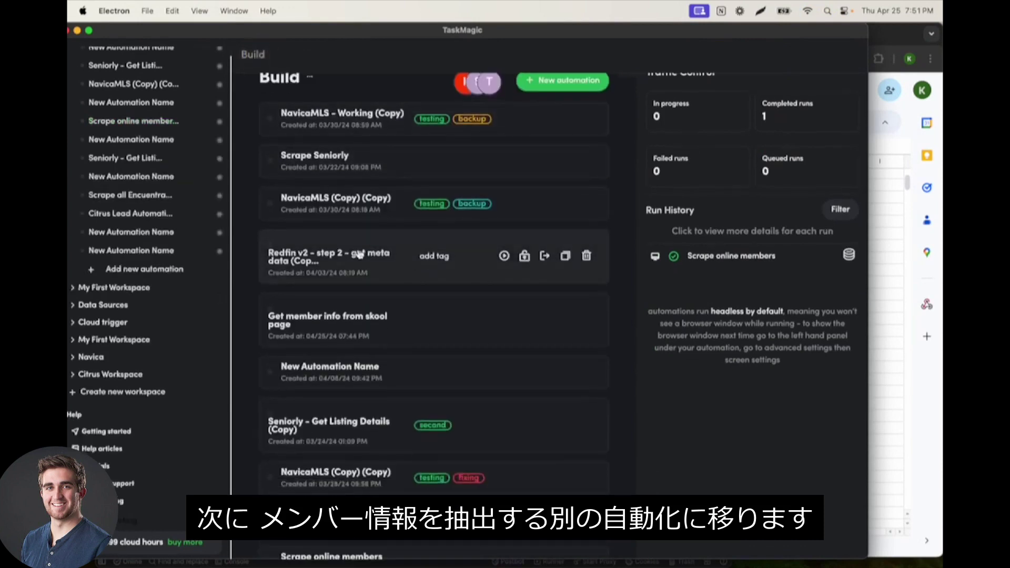
left_click(336, 328)
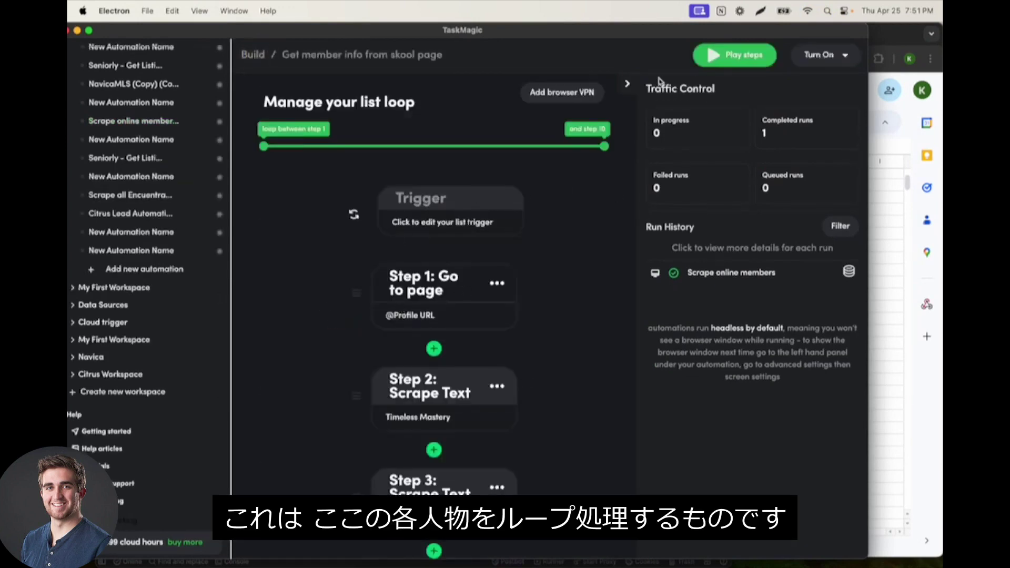
left_click(728, 273)
left_click(739, 160)
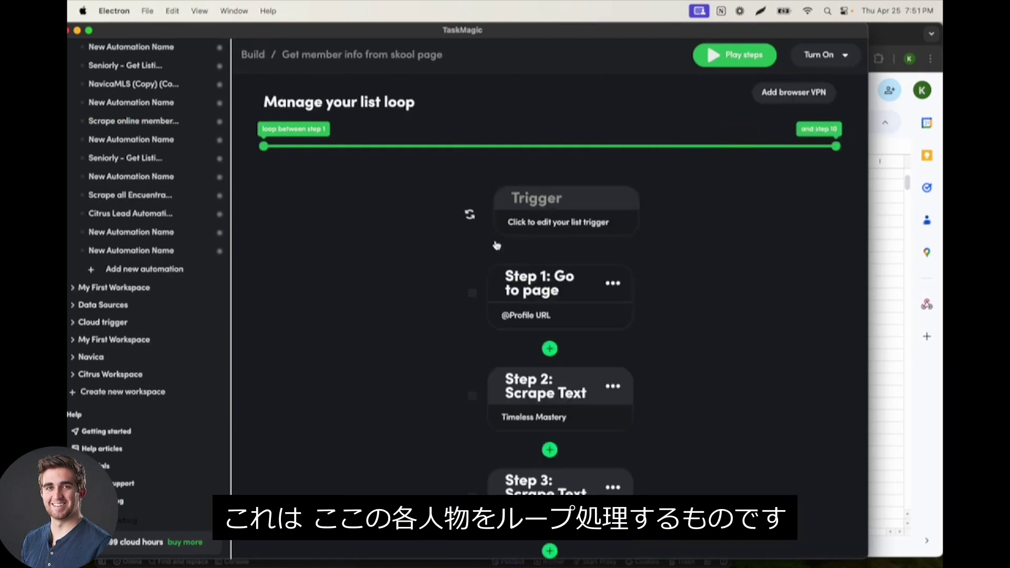
- Connect the member info automation to Google Sheets using the Skool Members spreadsheet URL and choose the destination sheet
left_click(886, 263)
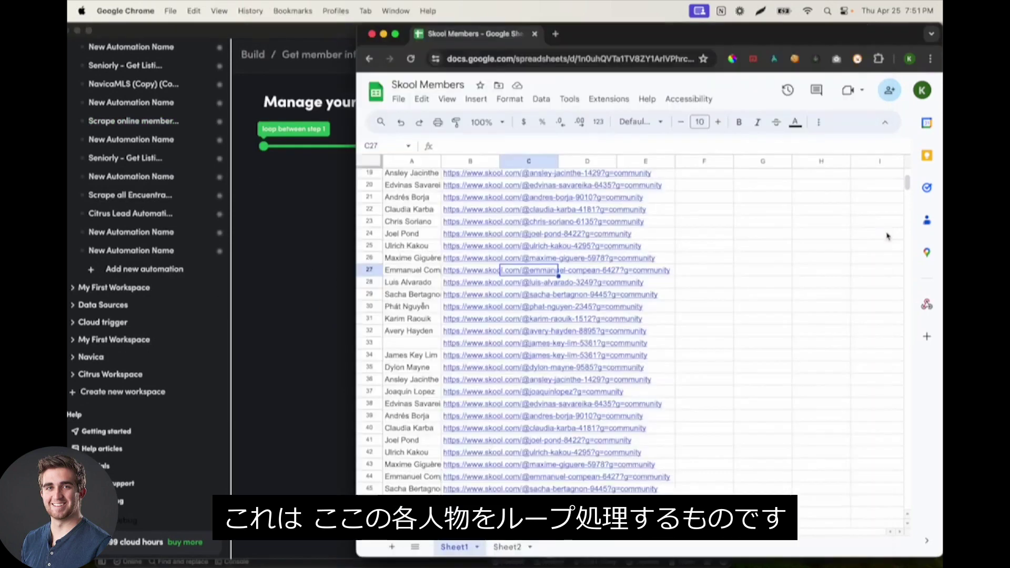
scroll(120, 218, "up", 3)
scroll(120, 218, "up", 5)
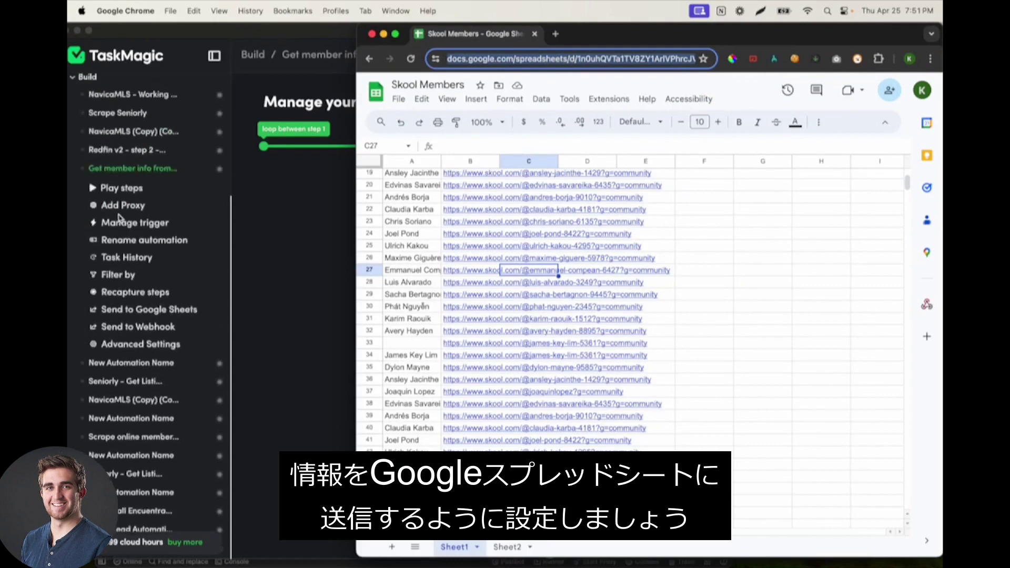
left_click(138, 342)
left_click(451, 258)
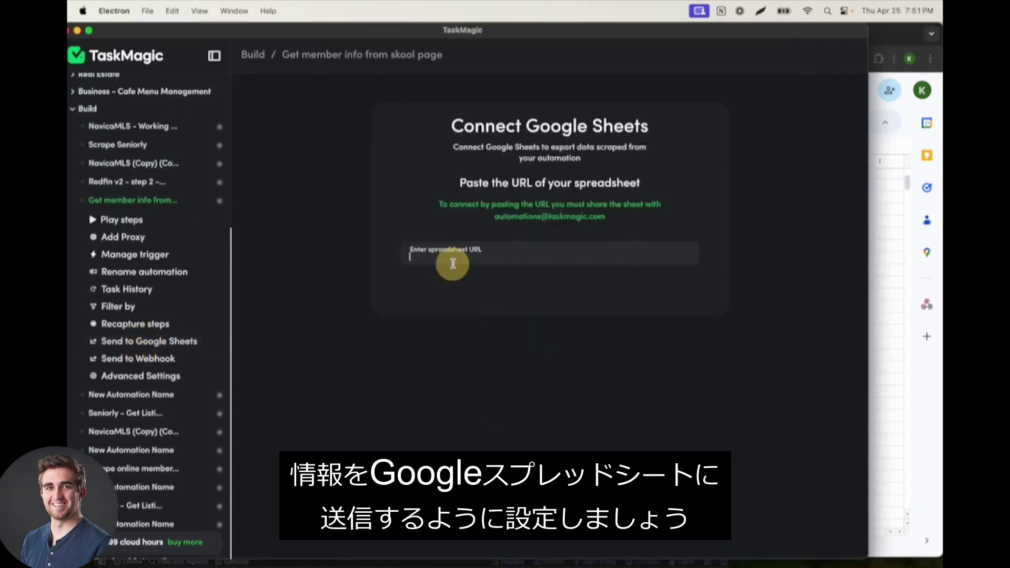
key("super+v")
left_click(551, 285)
left_click(526, 328)
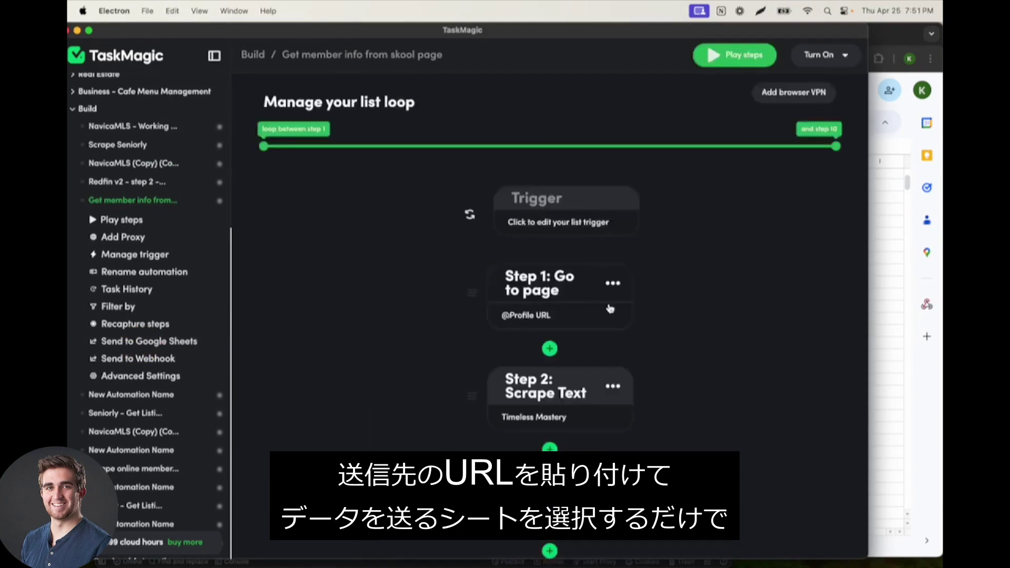
- Compare the automation's scrape steps with the profile URLs in Sheet1 and the column headers in Sheet2 of the Skool Members spreadsheet
scroll(501, 336, "down", 2)
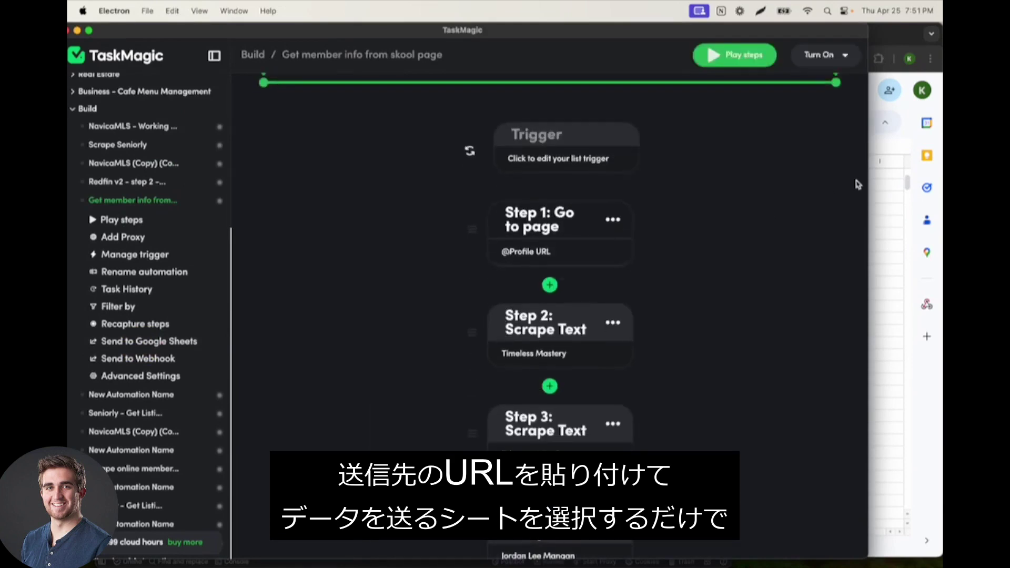
left_click(884, 199)
left_click(506, 547)
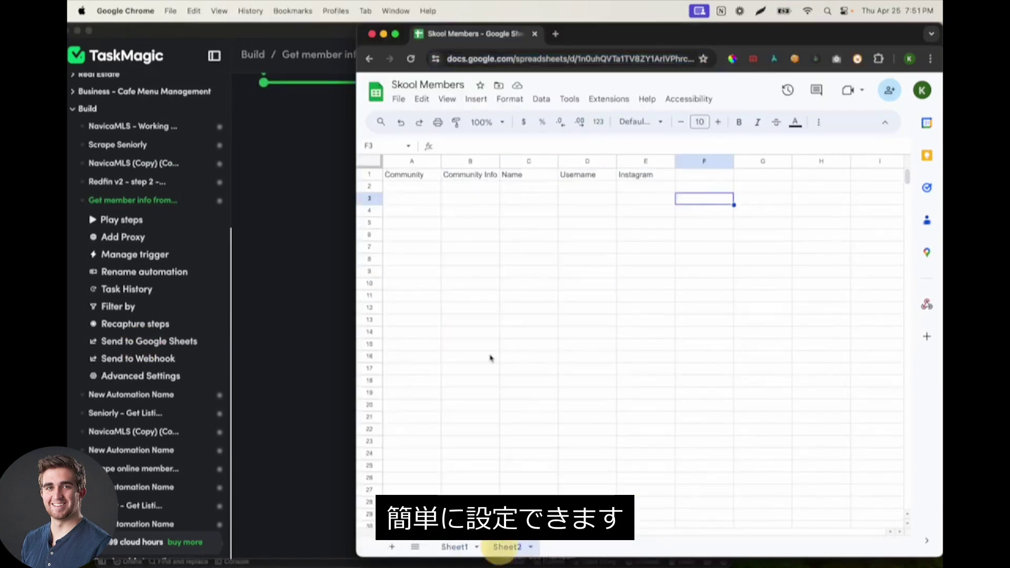
left_click(454, 547)
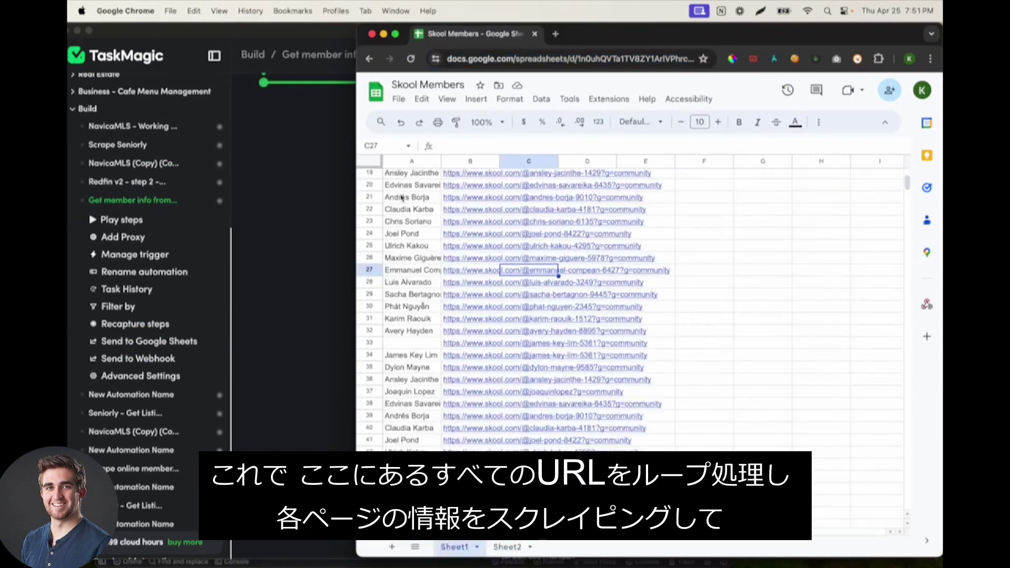
left_click(465, 178)
scroll(464, 181, "up", 6)
left_click(313, 203)
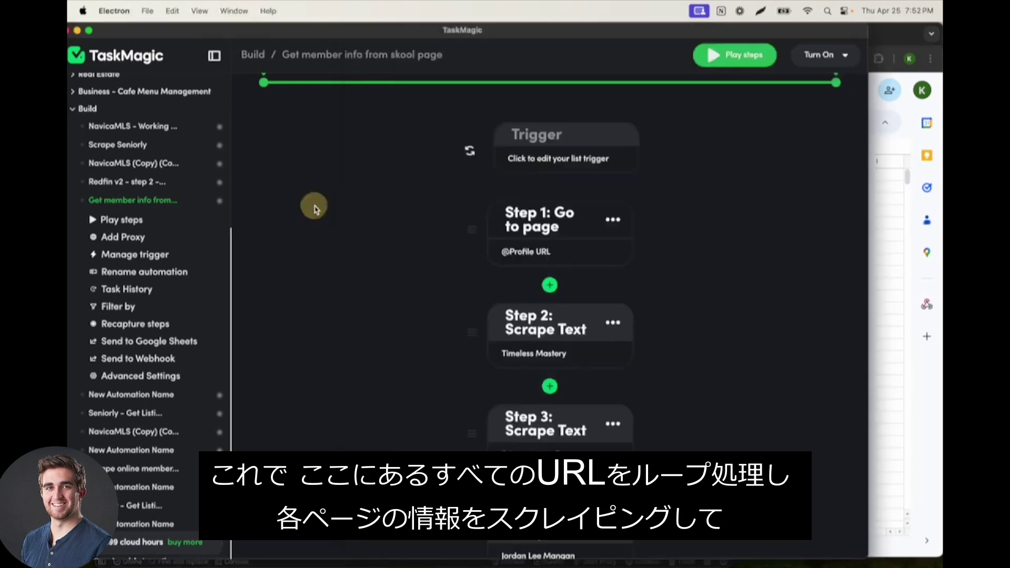
scroll(540, 379, "down", 5)
left_click(905, 188)
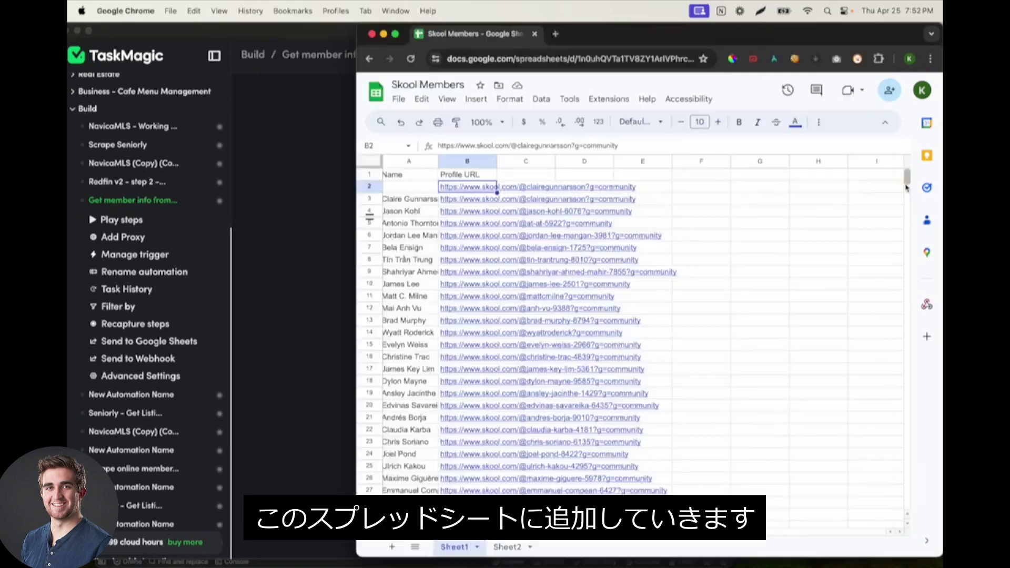
left_click(507, 547)
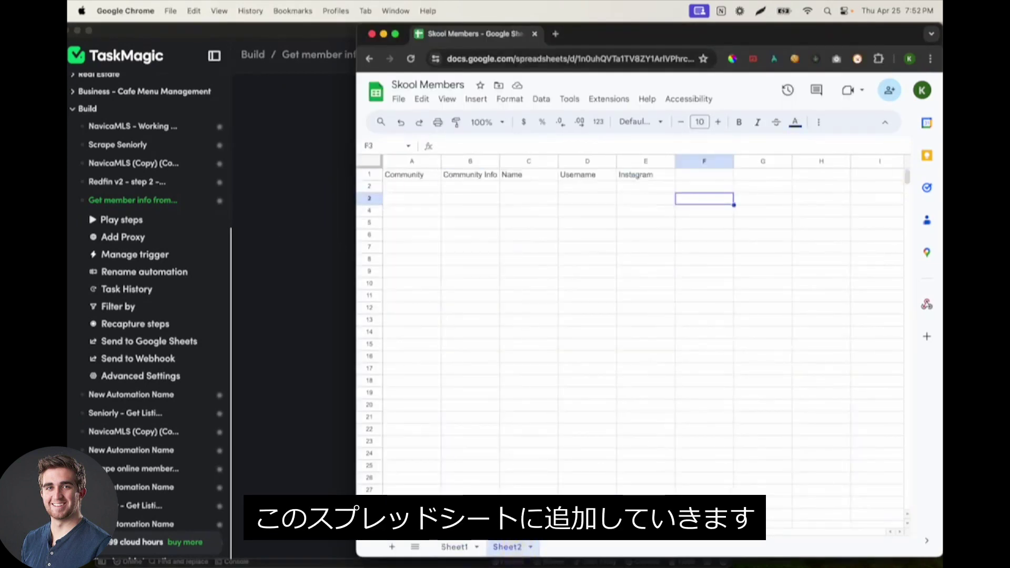
left_click(454, 547)
- Run the "Get member info from skool page" automation in TaskMagic and dismiss the restore-pages prompt in the automated browser
left_click(291, 330)
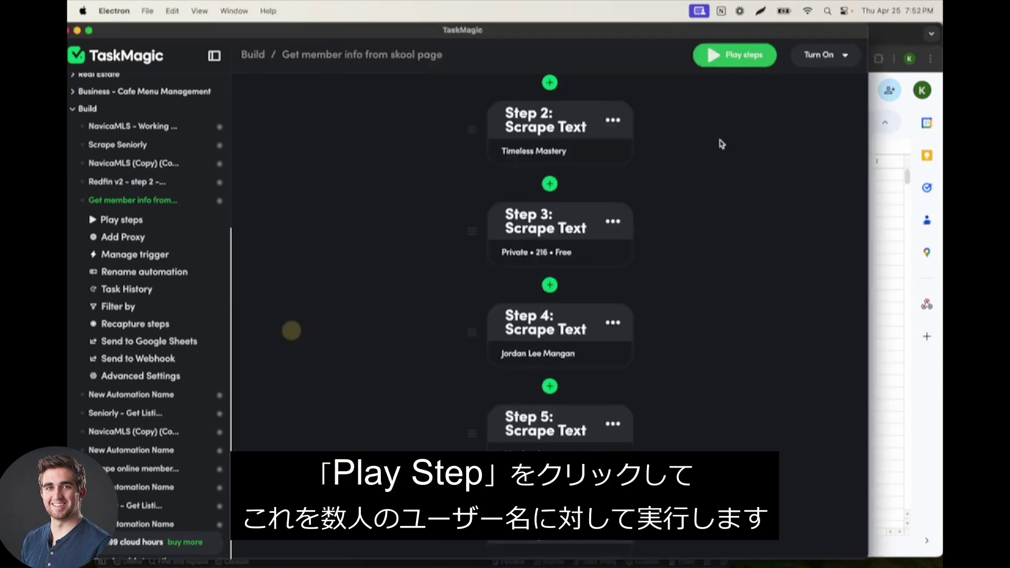
left_click(723, 66)
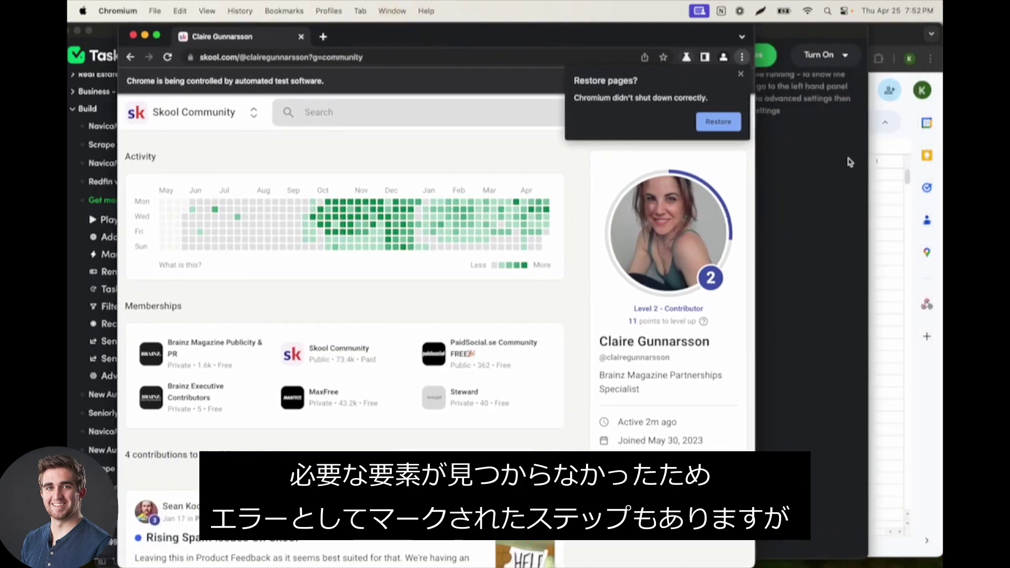
left_click(849, 162)
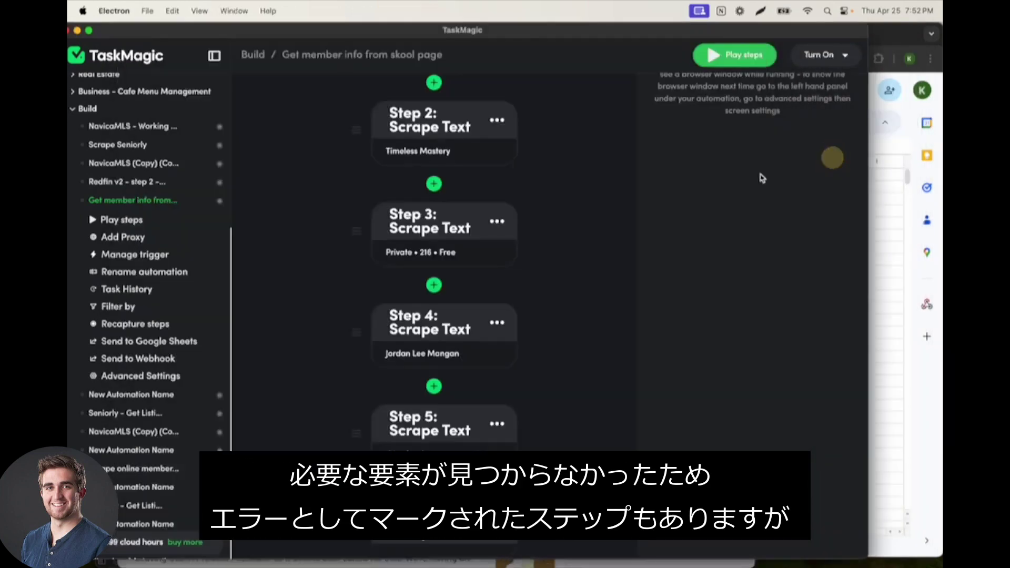
left_click(785, 270)
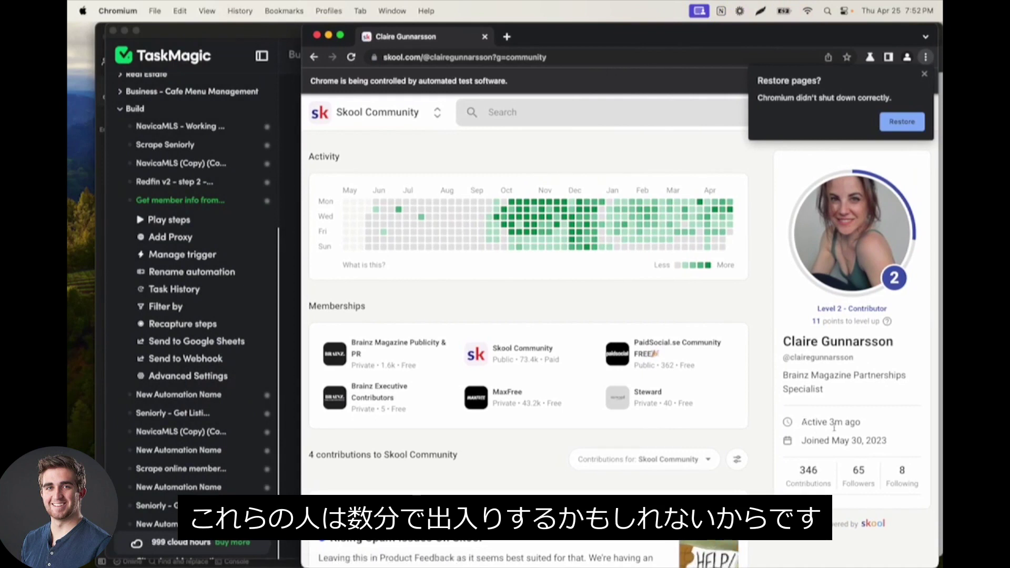
left_click(924, 74)
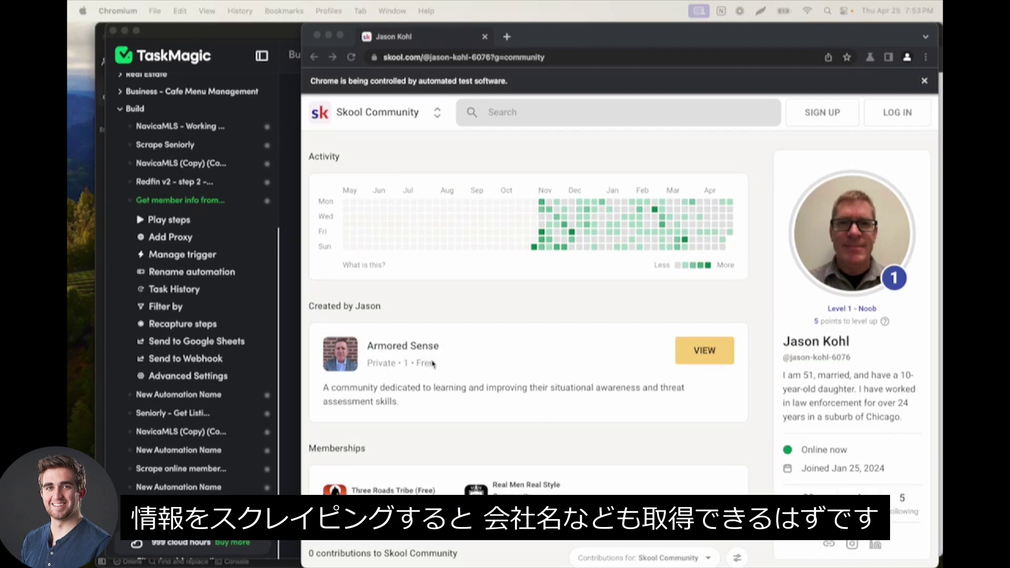
- Move the automated browser aside and check the run log's scraped results against the member profile pages
left_click_drag(631, 28, 439, 29)
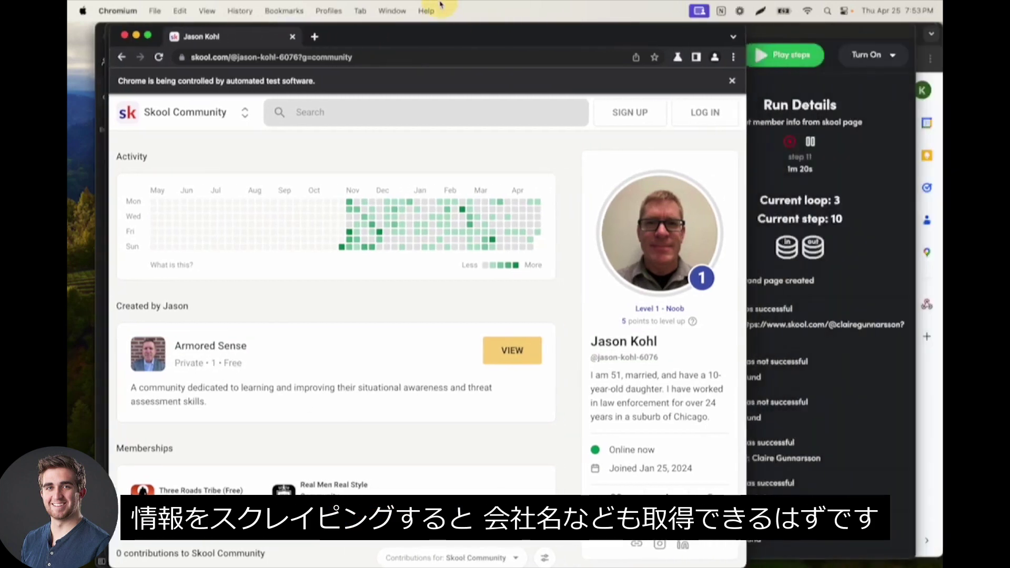
left_click(810, 356)
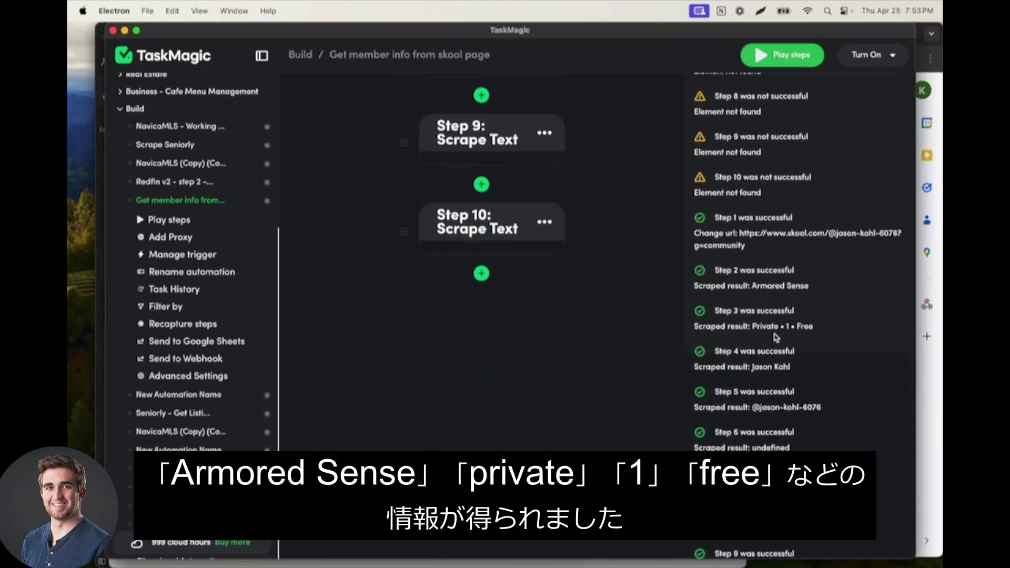
mouse_move(672, 550)
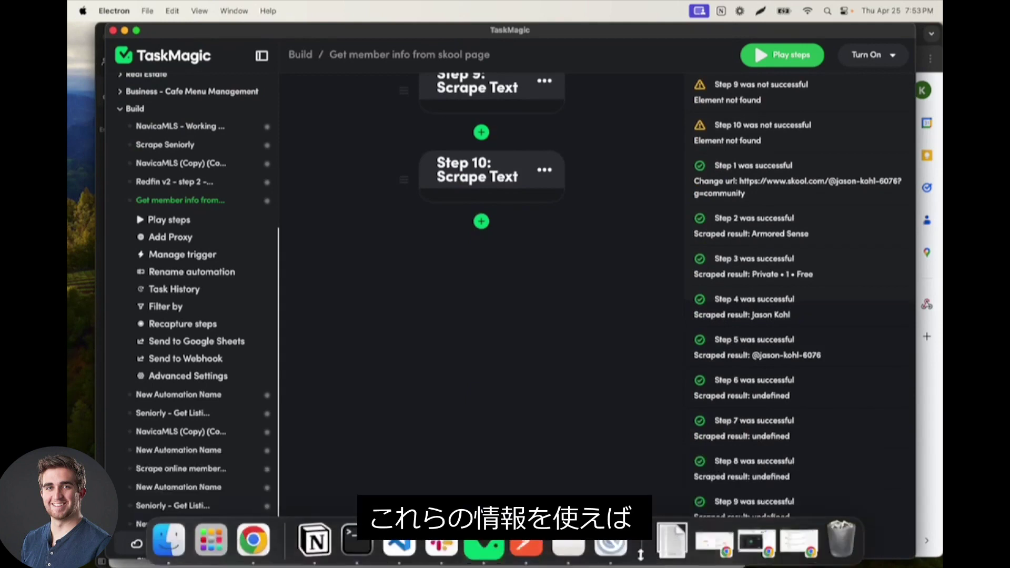
left_click(613, 546)
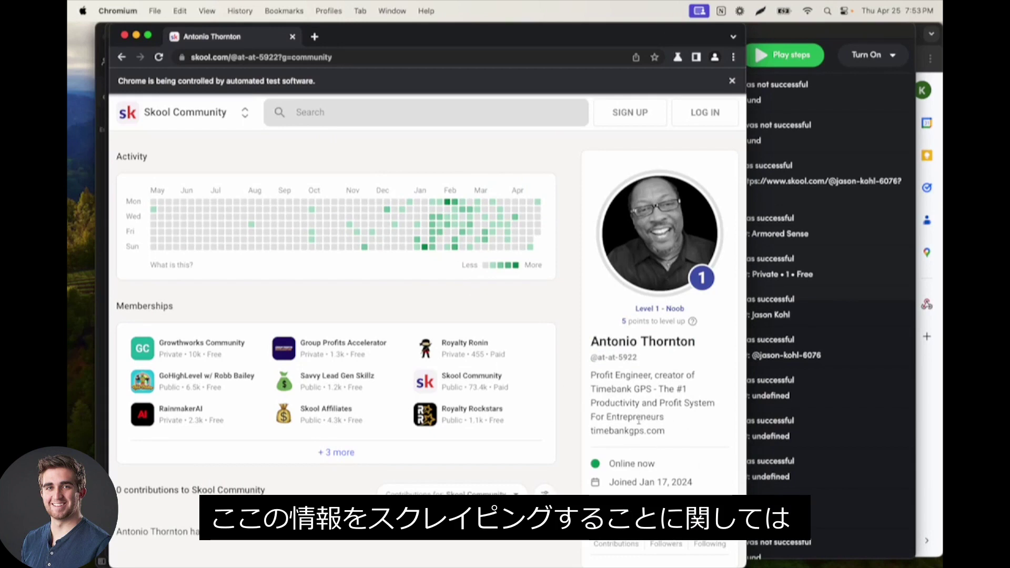
scroll(613, 550, "down", 1)
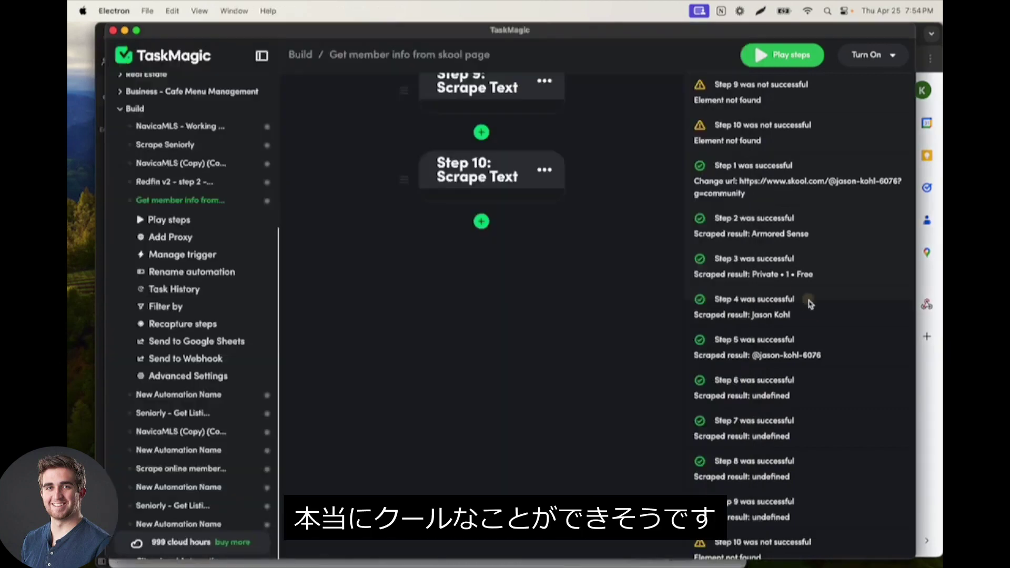
- Inspect the member info run's output data in TaskMagic and close the export view
left_click(807, 300)
left_click(825, 249)
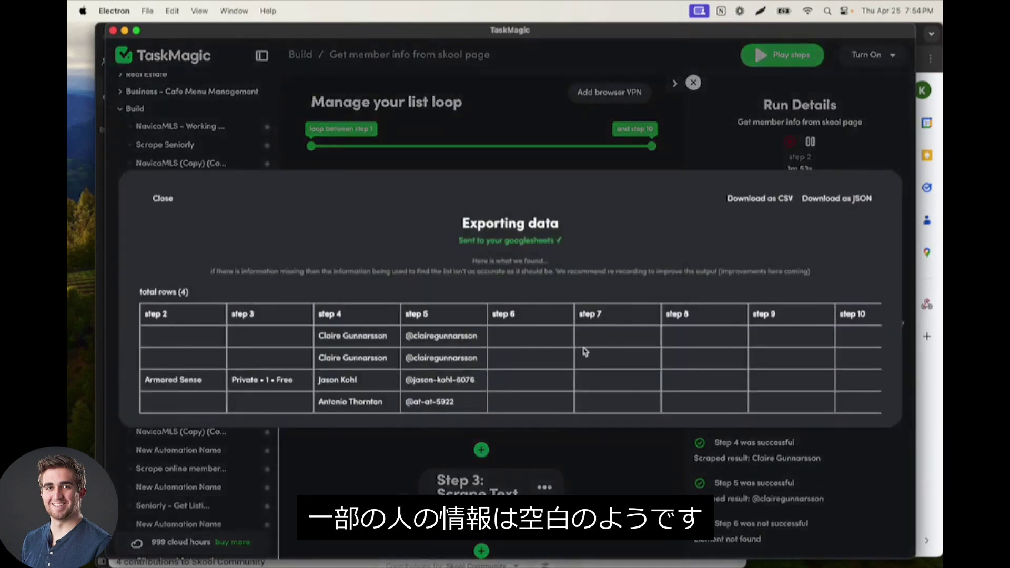
left_click(161, 199)
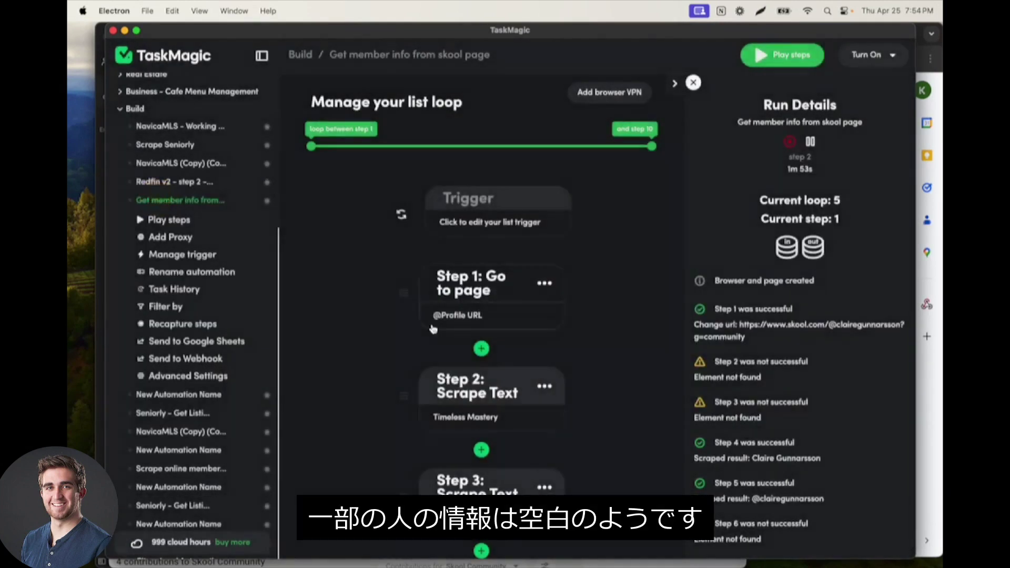
- Review the automation's steps and check the output data again as the member info run finishes
scroll(433, 329, "down", 10)
scroll(433, 328, "up", 10)
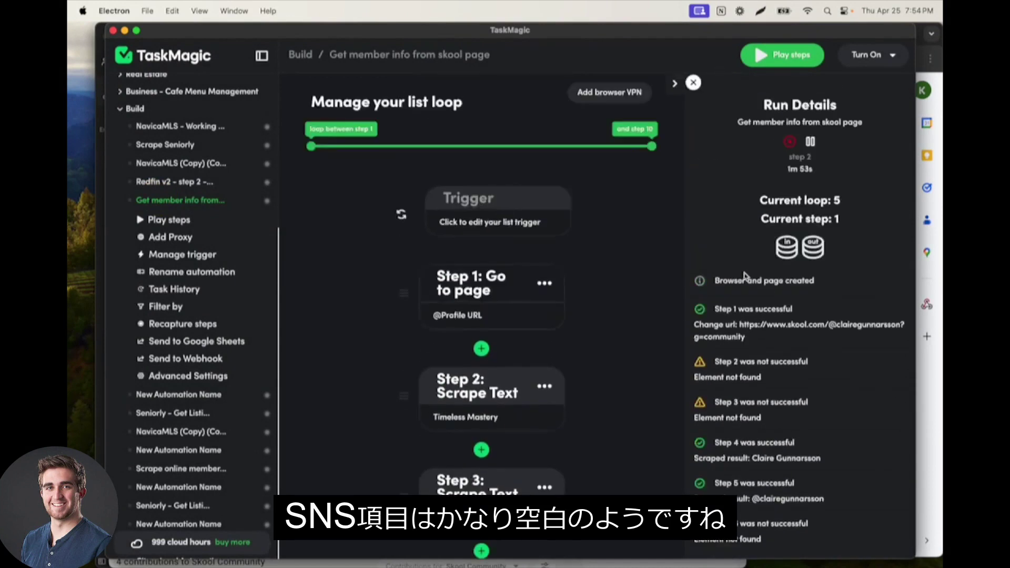
left_click(814, 250)
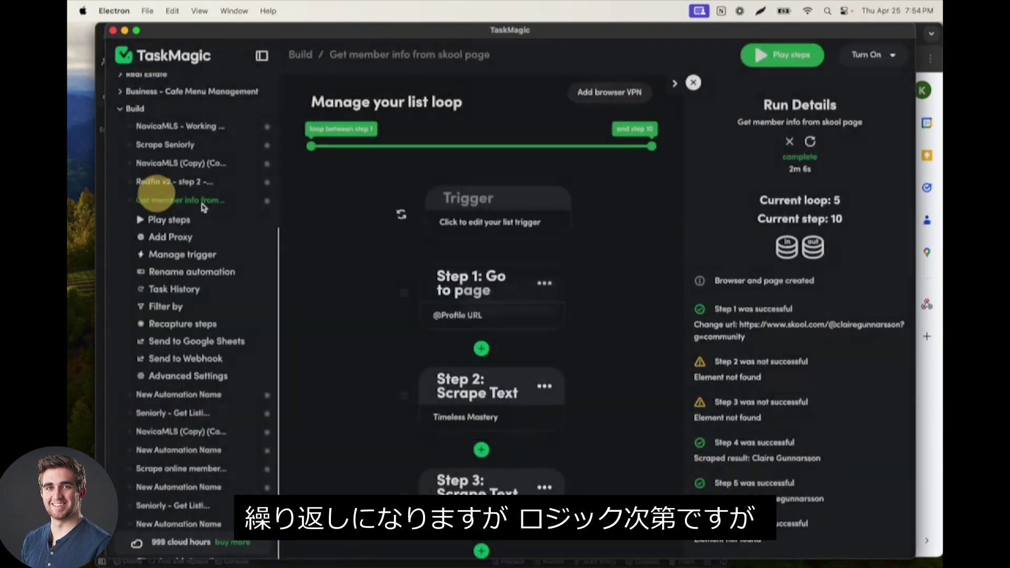
left_click(159, 190)
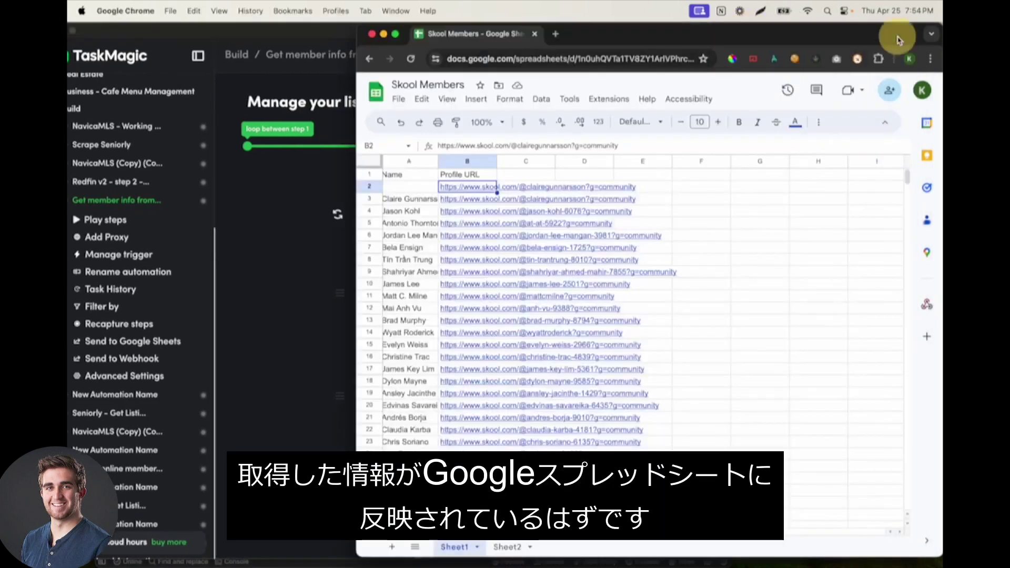
- Check the scraped member rows in Sheet2 of the Skool Members spreadsheet, selecting A1:D6, and return to the automation in TaskMagic
left_click(506, 547)
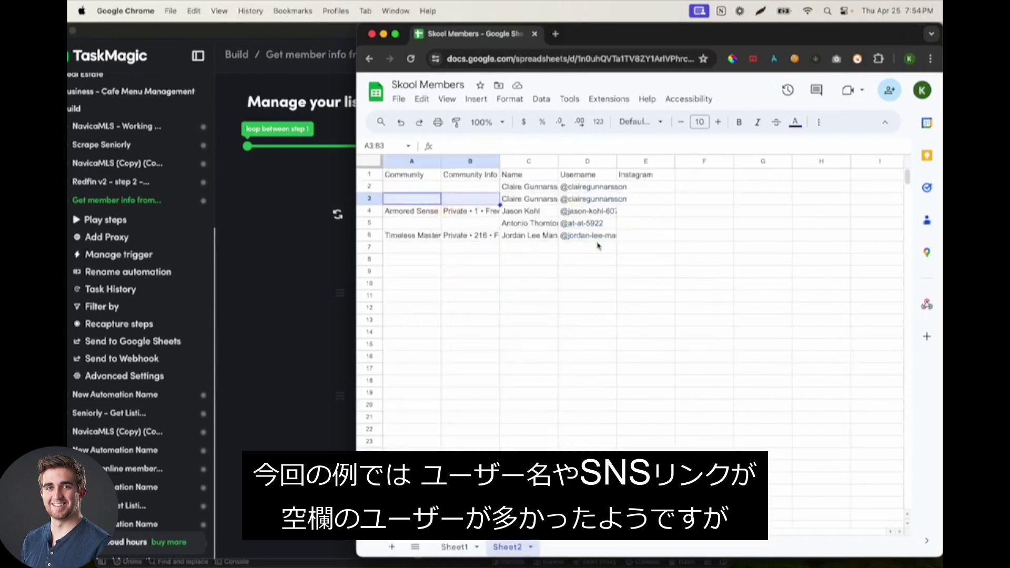
left_click_drag(589, 237, 411, 174)
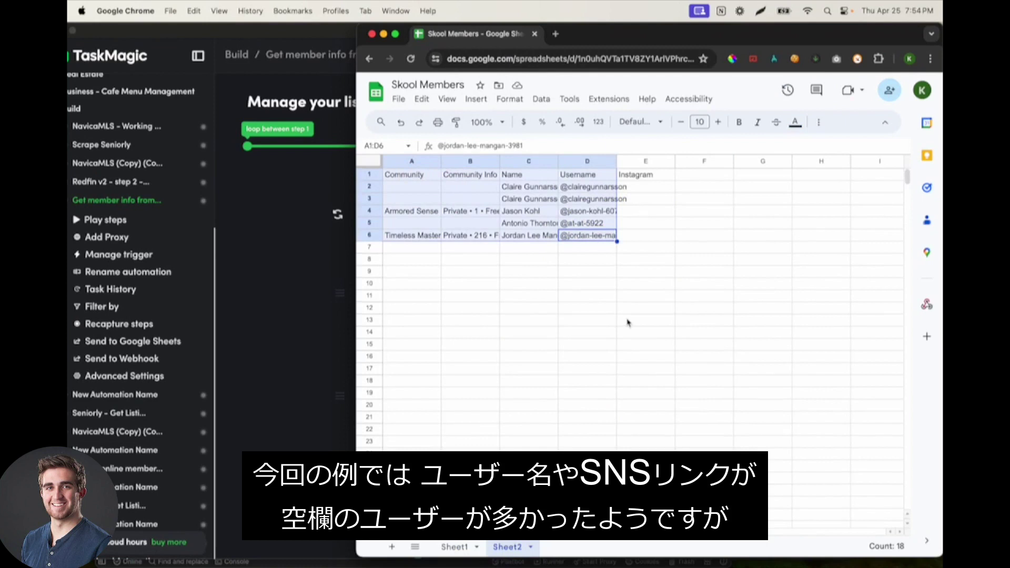
scroll(627, 263, "down", 2)
scroll(631, 205, "up", 2)
scroll(631, 205, "right", 1)
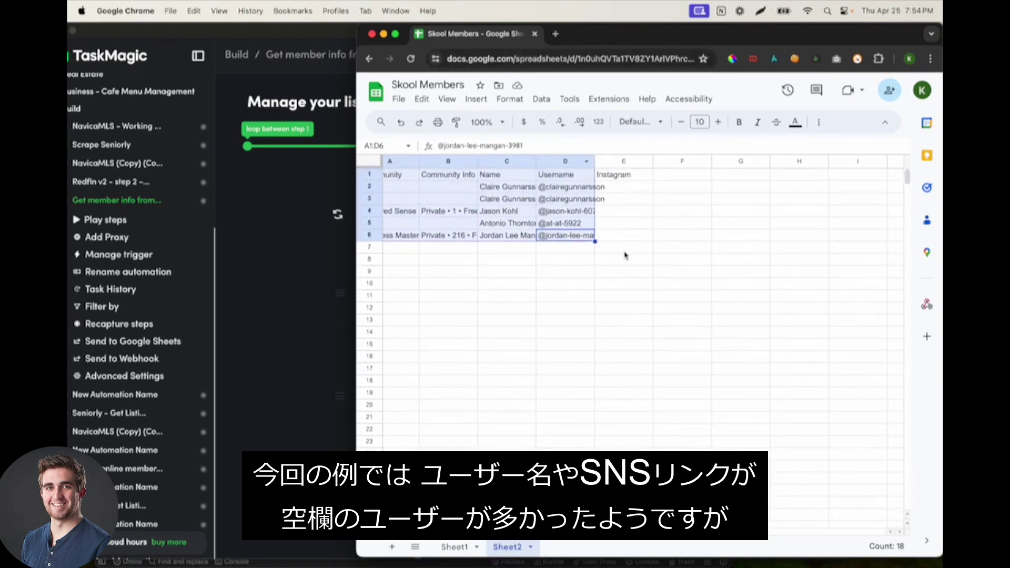
scroll(626, 252, "left", 1)
left_click(303, 228)
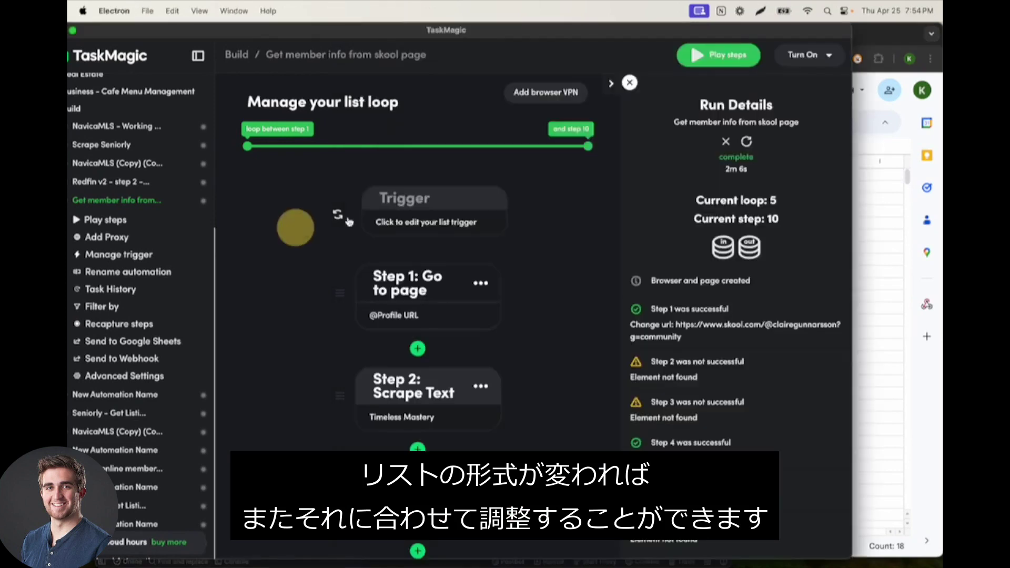